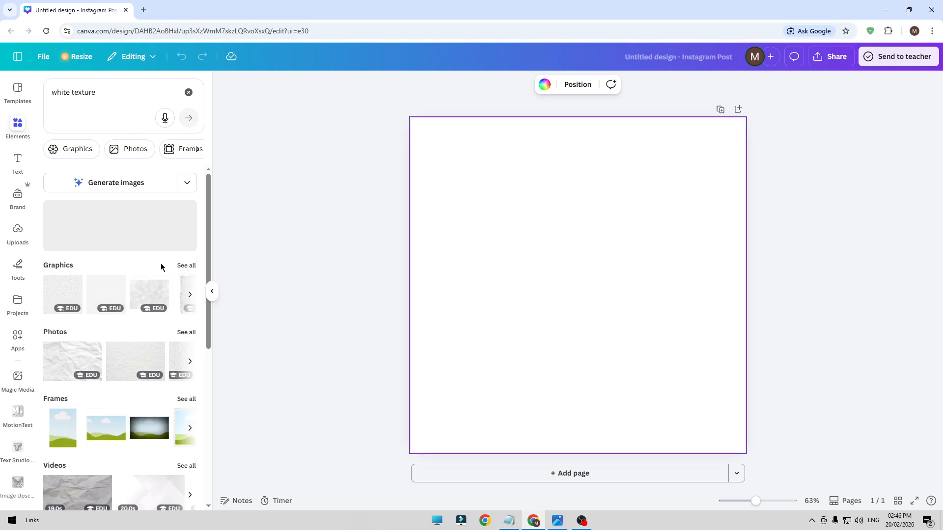
Show all photo results for the white texture search and browse the available textures
click(182, 268)
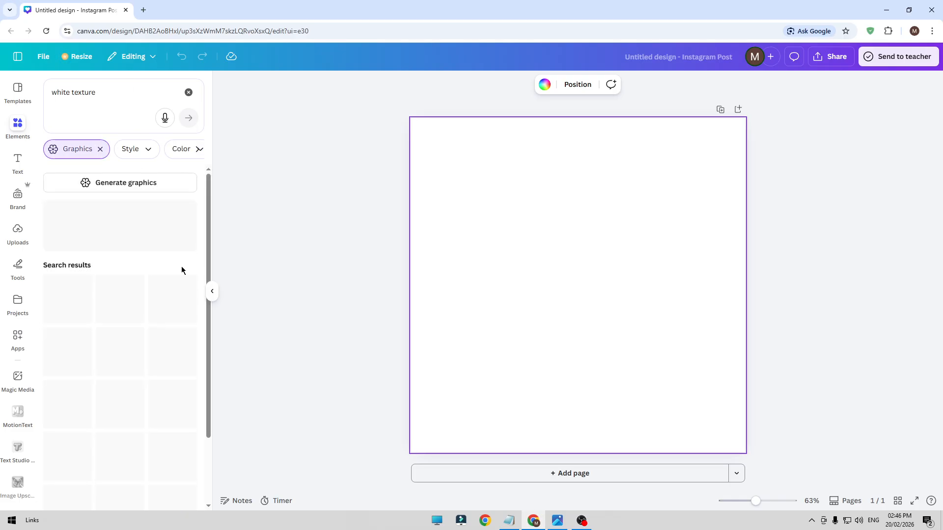
click(100, 148)
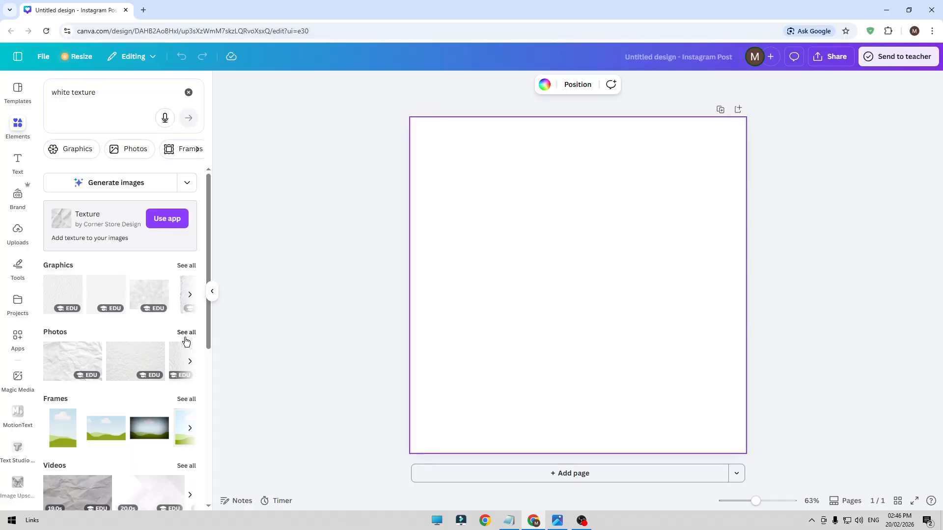
click(185, 332)
scroll(120, 361, down, 4)
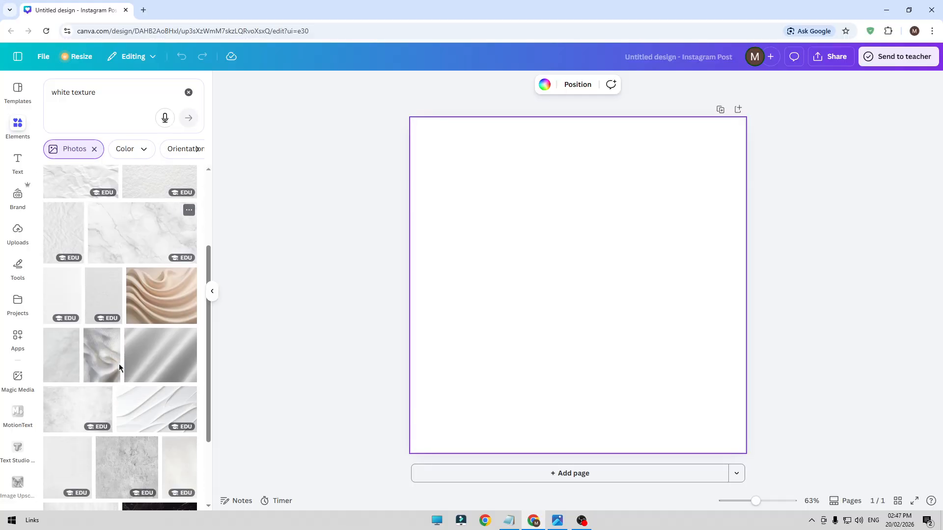
scroll(121, 372, down, 2)
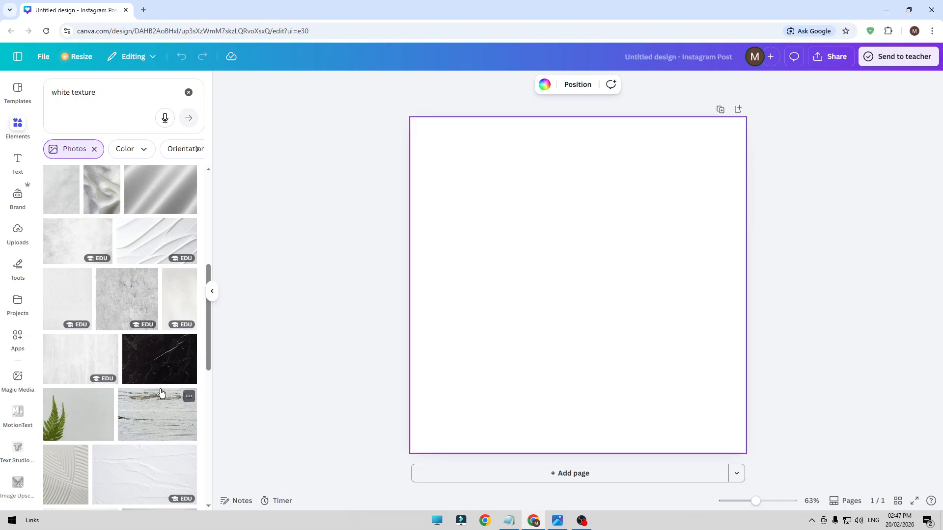
Insert the light white paper texture photo with fine vertical grain and set it as the page background
click(185, 296)
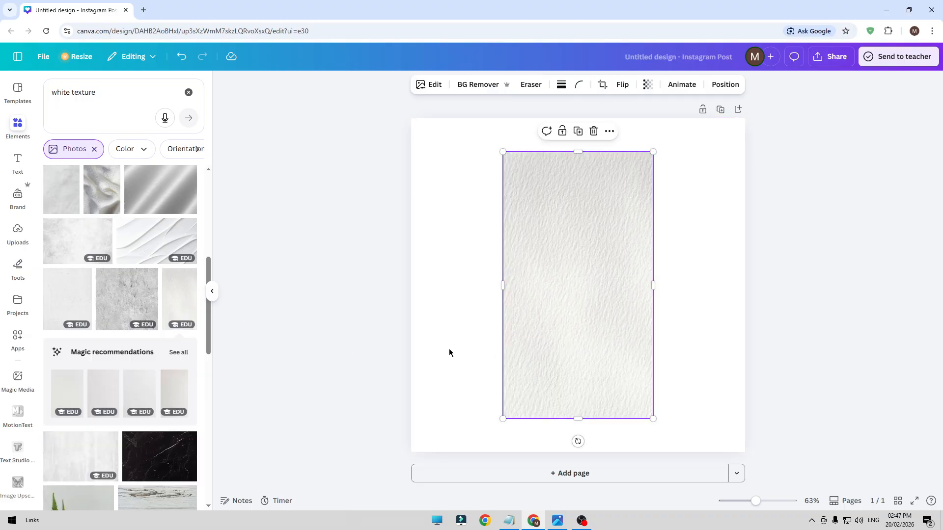
key(Delete)
scroll(93, 321, up, 3)
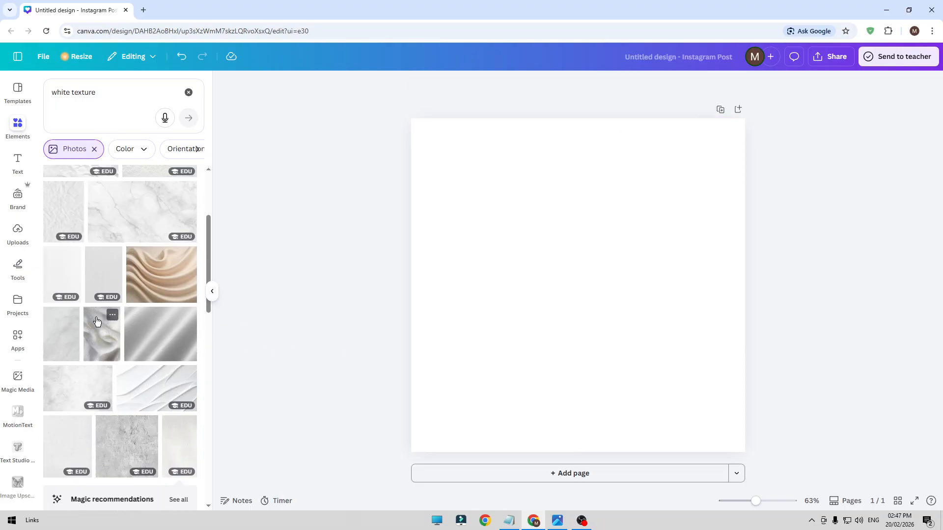
click(70, 270)
click(610, 131)
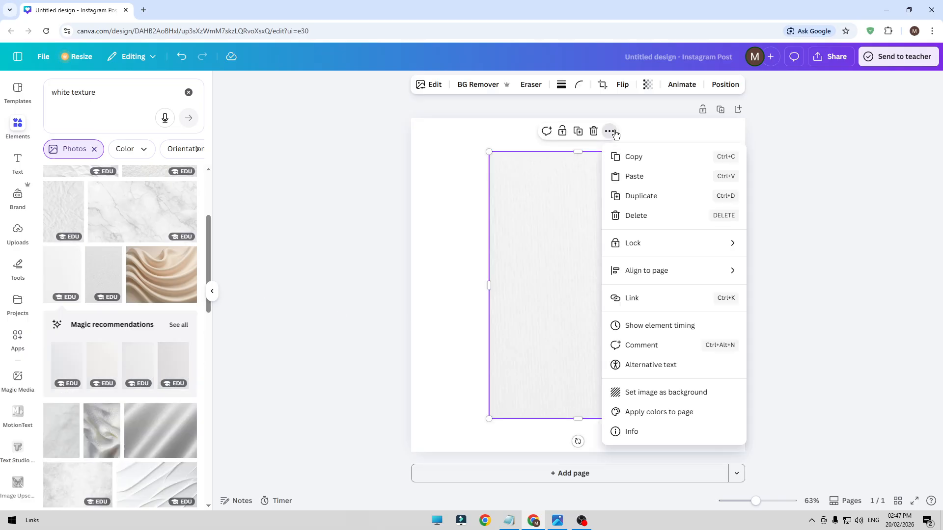
click(647, 393)
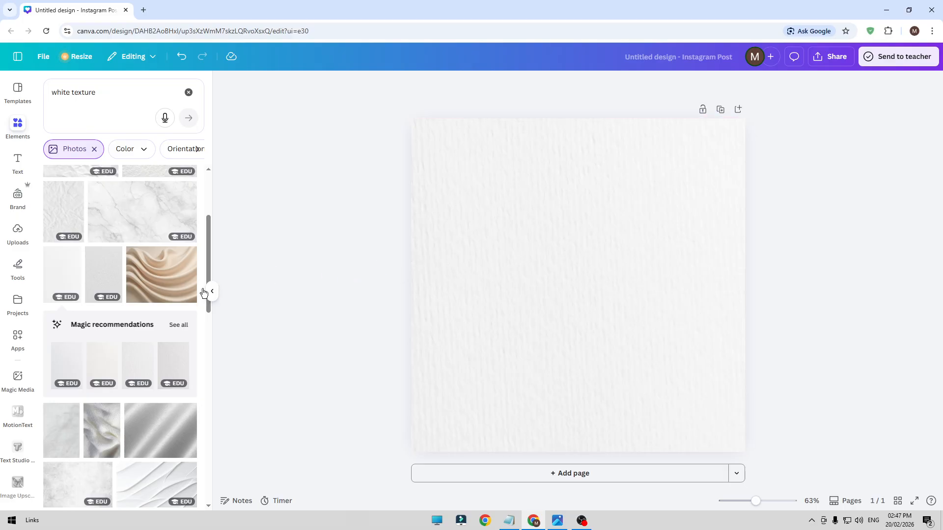
Copy the line "rectangle with 1 rounded corners" from the Notepad notes and search the Canva elements for it
click(188, 93)
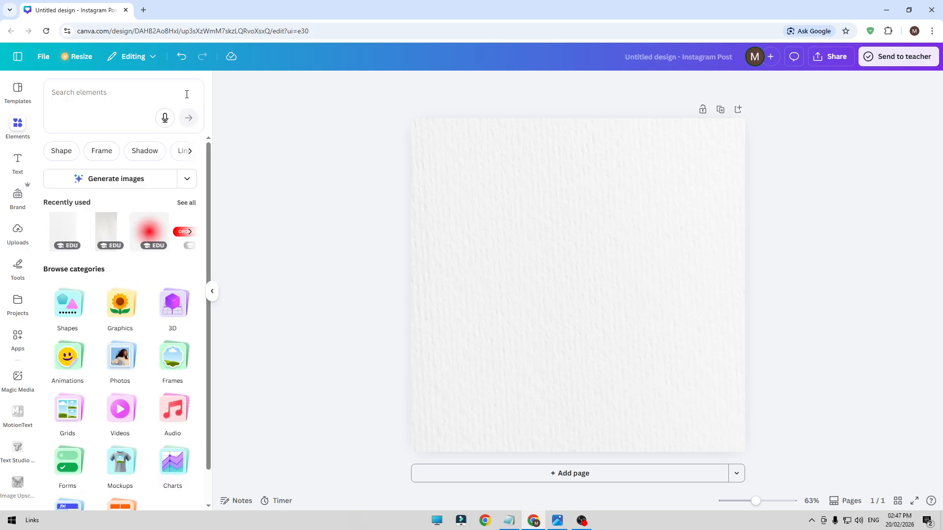
click(121, 99)
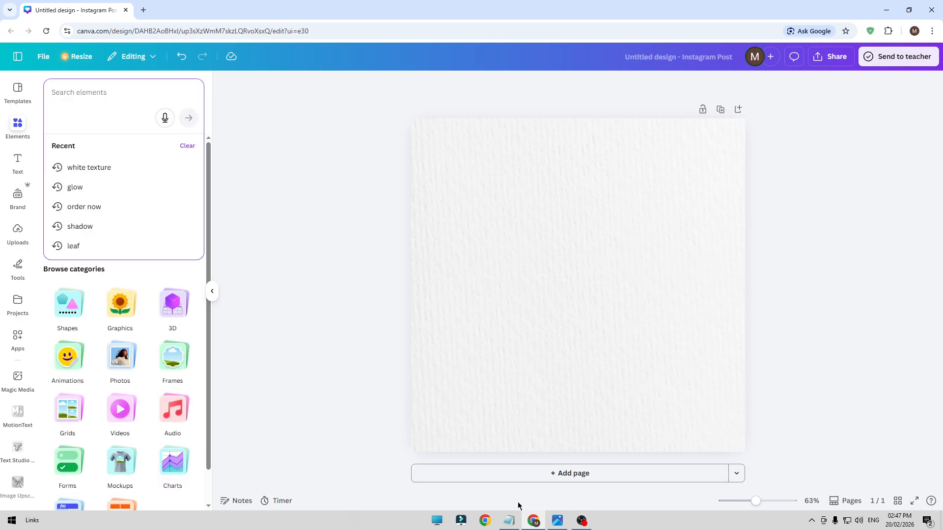
click(510, 521)
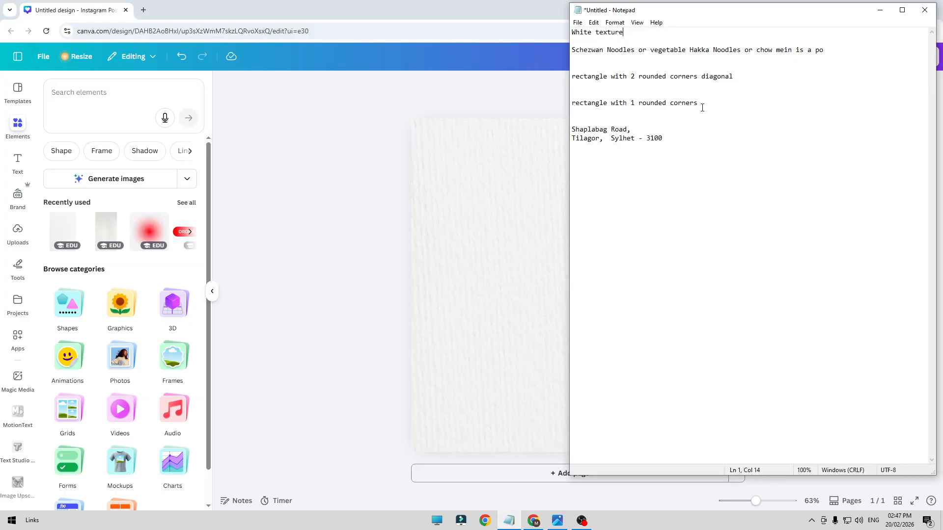
drag(700, 103, 568, 104)
key(ctrl+c)
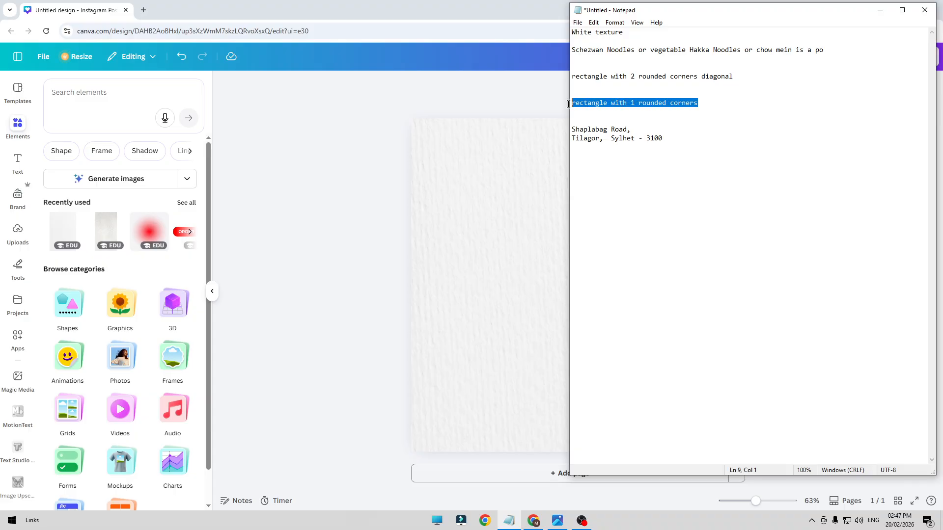
click(96, 104)
key(ctrl+v)
key(Return)
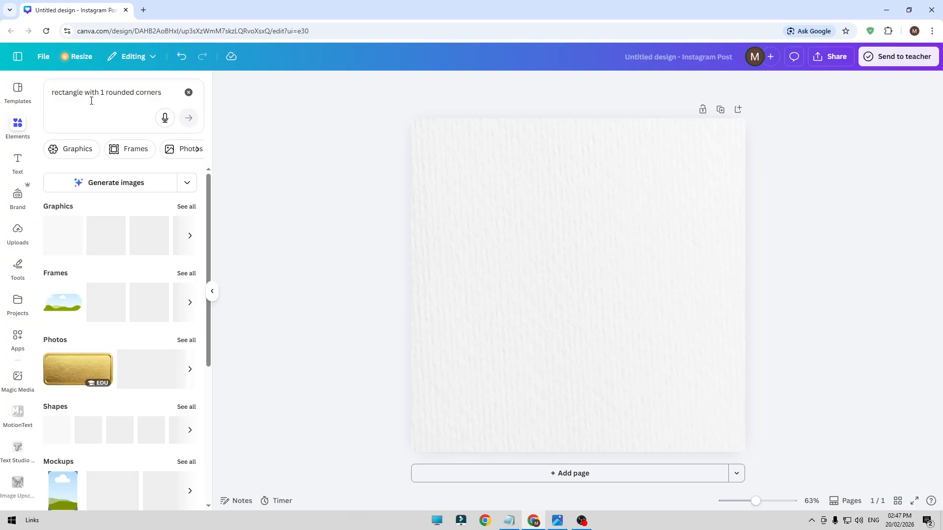
Insert the black rectangle graphic with one rounded corner and recolor it to a custom dark green
click(181, 206)
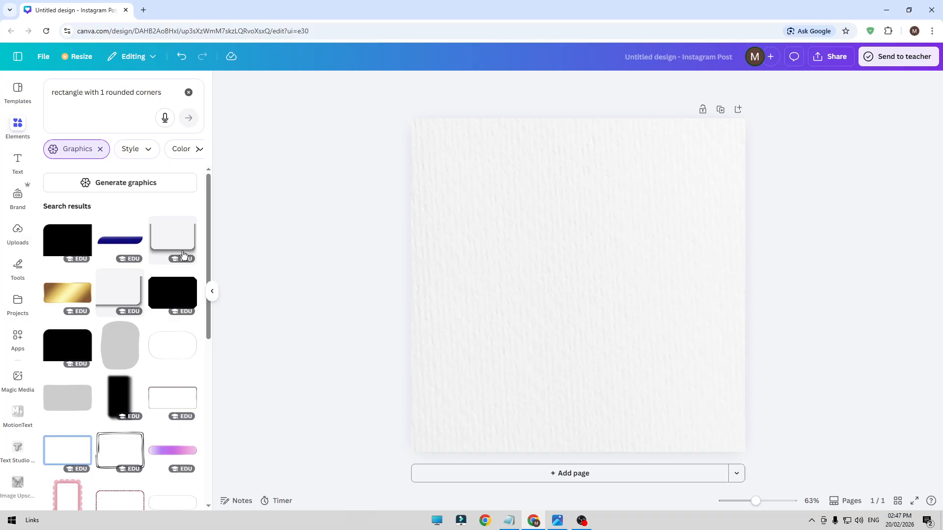
click(58, 243)
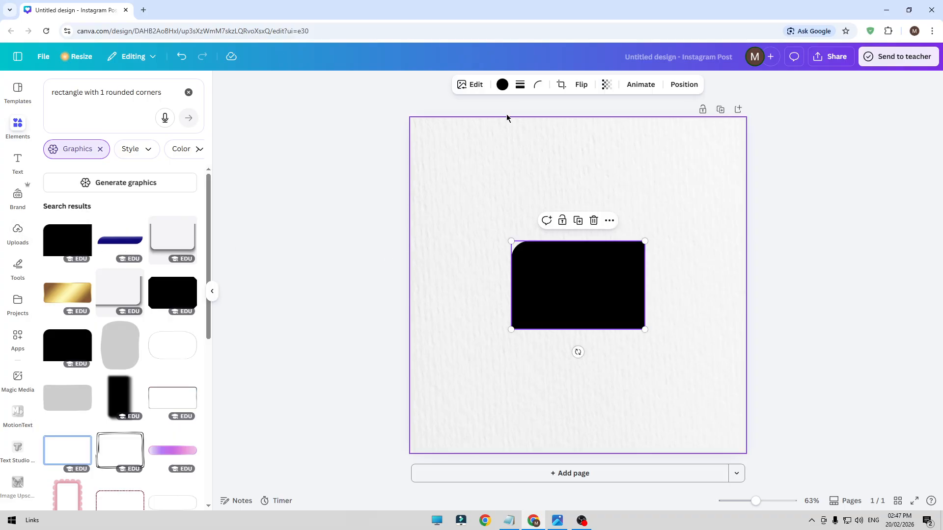
click(502, 84)
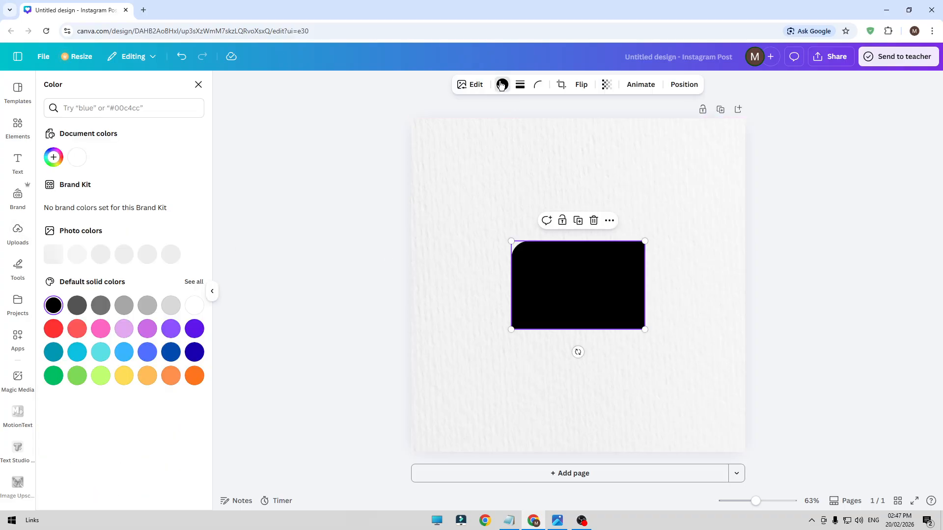
click(53, 378)
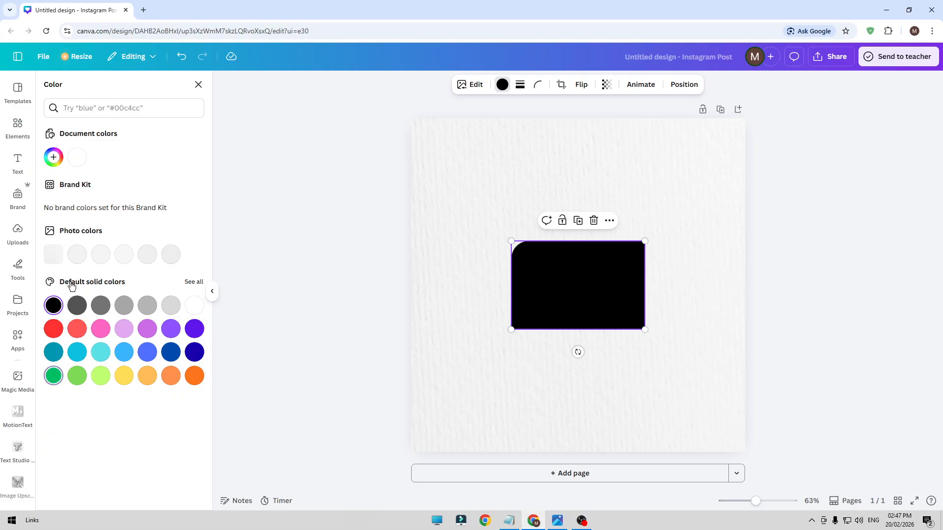
click(54, 158)
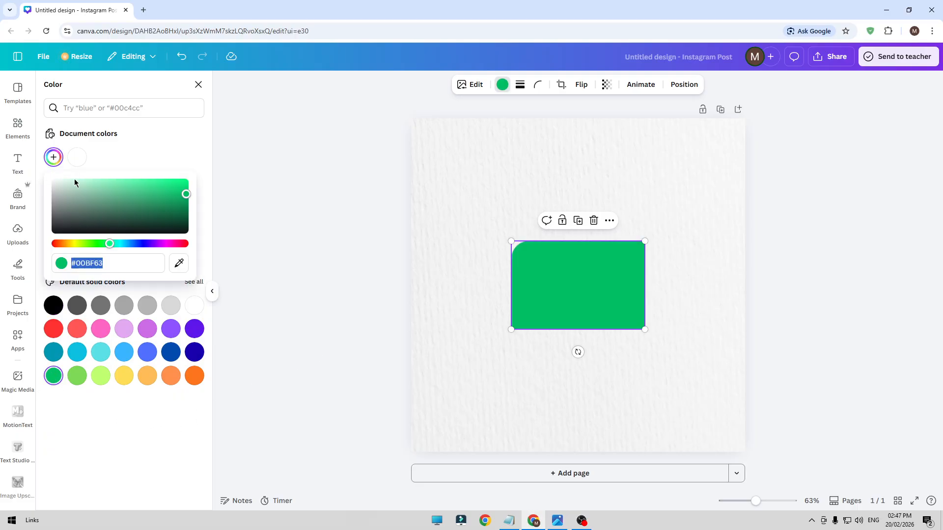
click(100, 245)
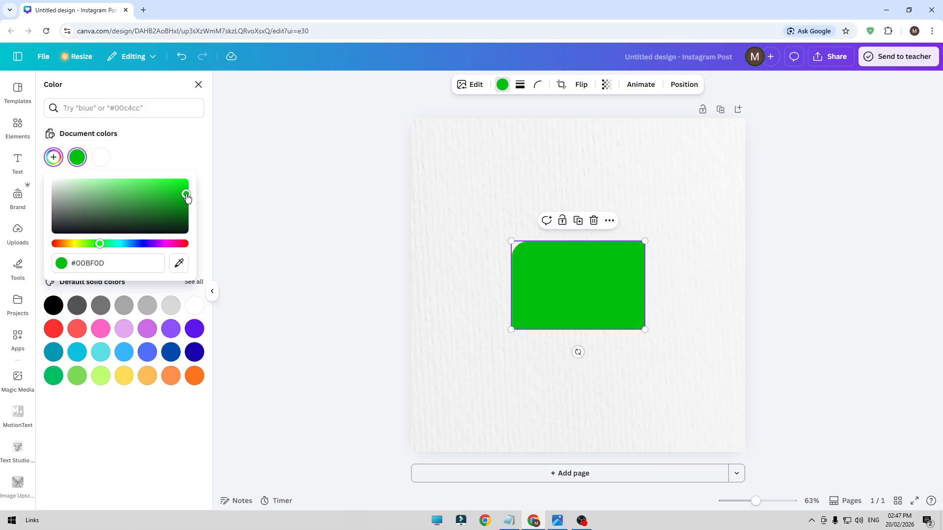
mouse_move(186, 194)
mouse_down()
mouse_move(199, 218)
mouse_move(185, 211)
mouse_move(181, 219)
mouse_move(182, 203)
mouse_up()
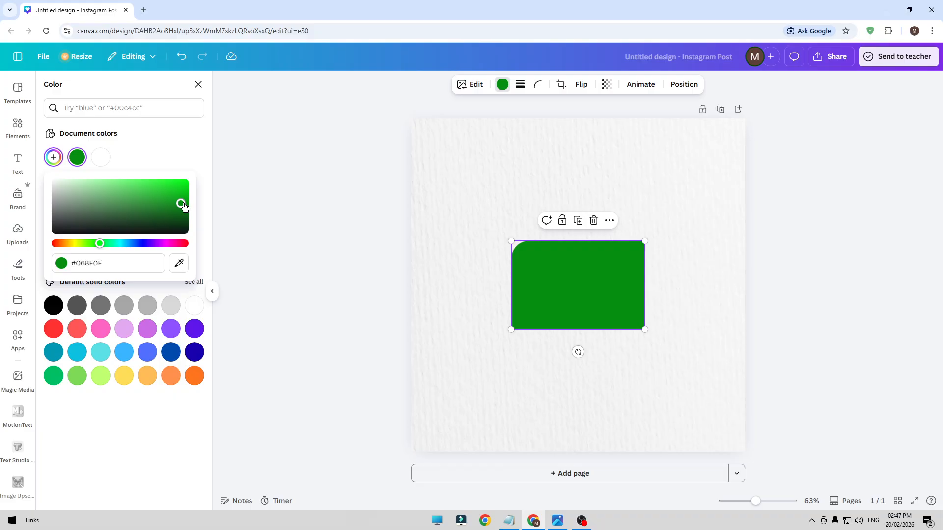
drag(187, 205, 187, 204)
click(294, 210)
Rotate the green rectangle 90° clockwise, place it near the page's upper-left area and enlarge it to about 673 × 446
drag(566, 278, 523, 208)
drag(534, 282, 466, 214)
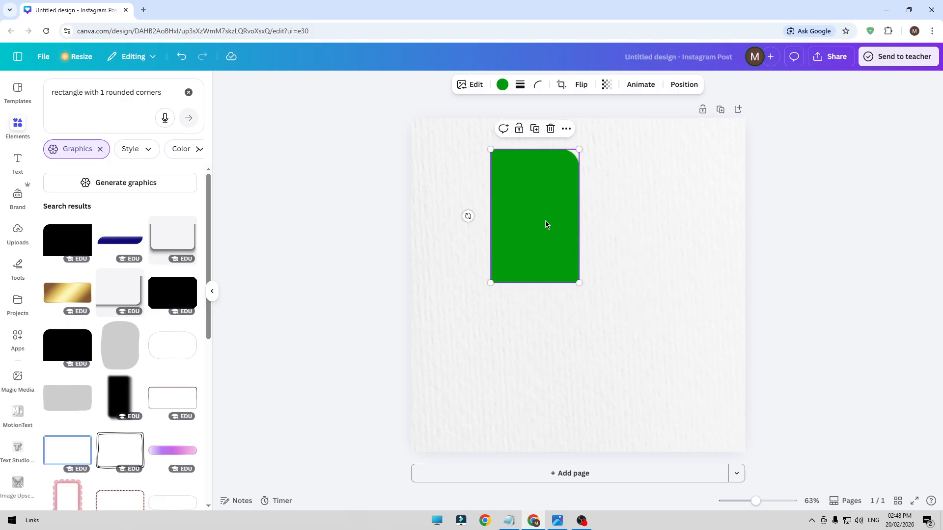
drag(545, 225, 499, 233)
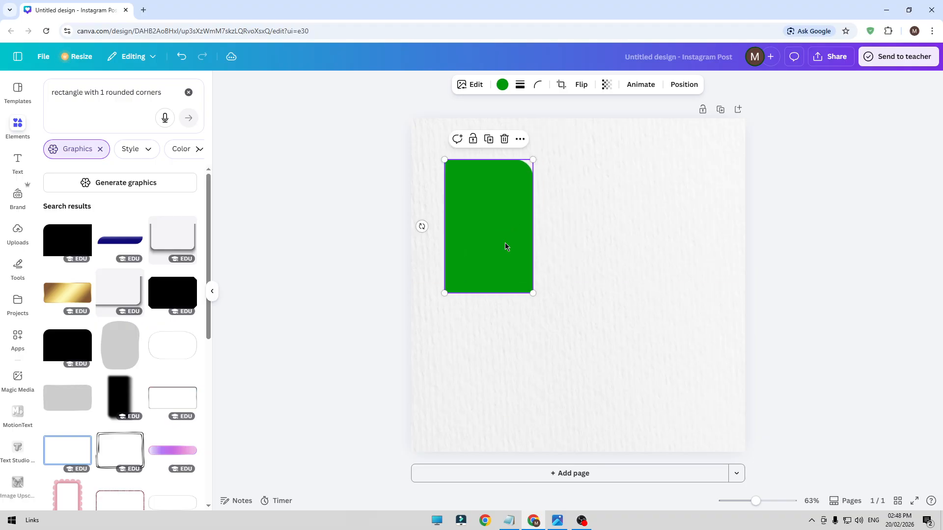
drag(533, 295, 572, 375)
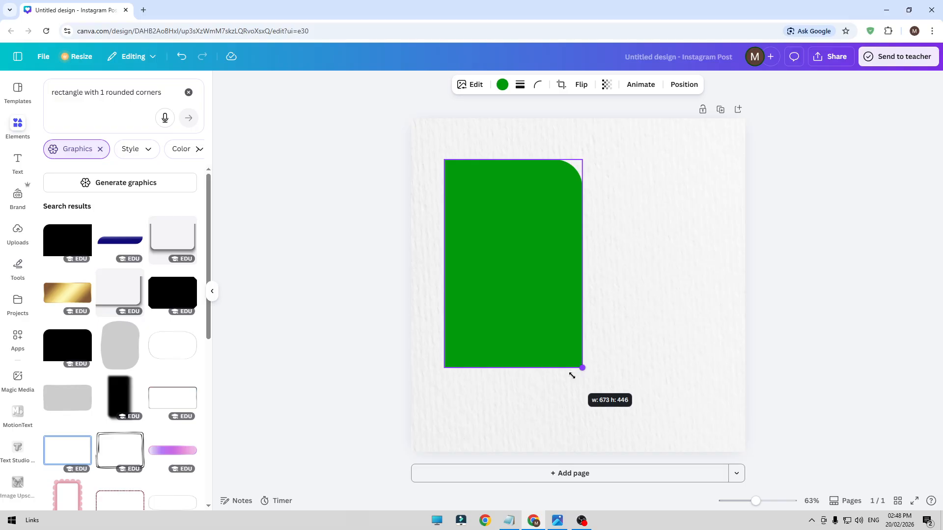
drag(572, 375, 572, 374)
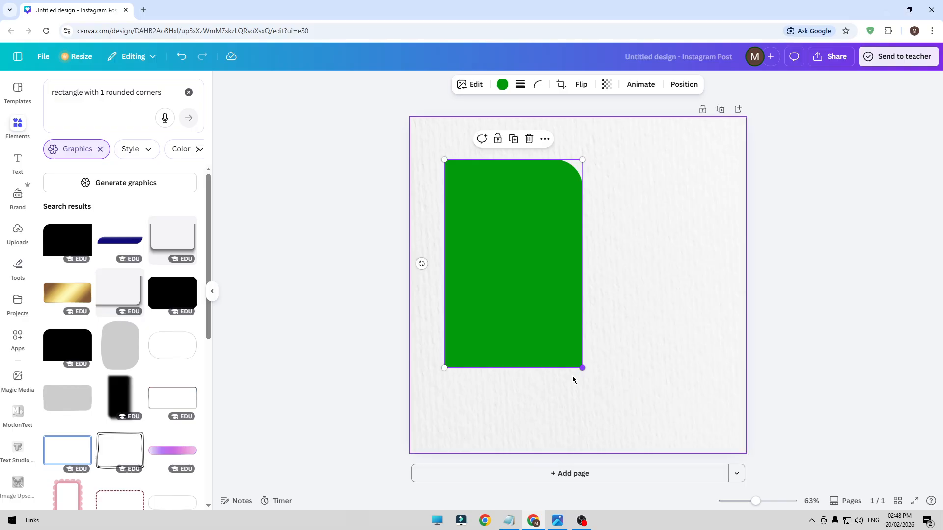
Copy the Schezwan Noodles line from the Notepad notes and use it as a new Canva elements search
click(508, 520)
click(679, 51)
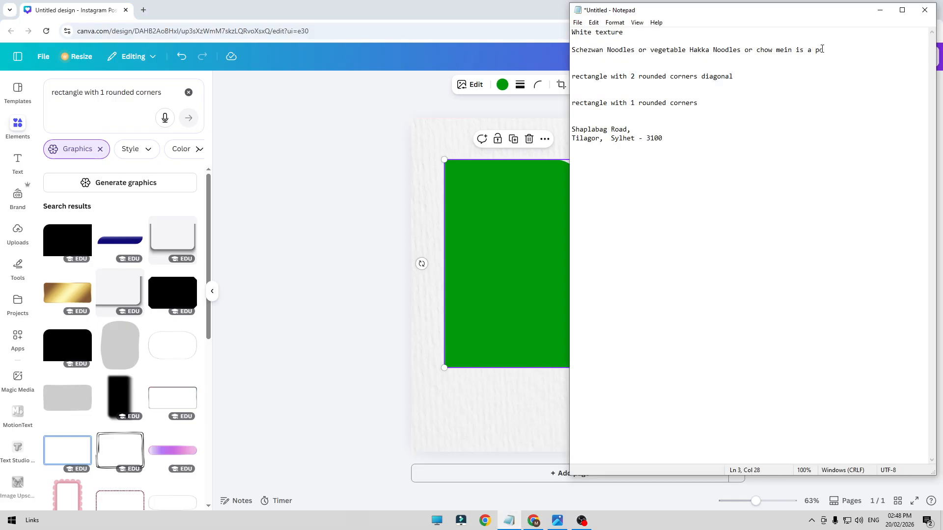
drag(824, 50, 570, 53)
key(ctrl+c)
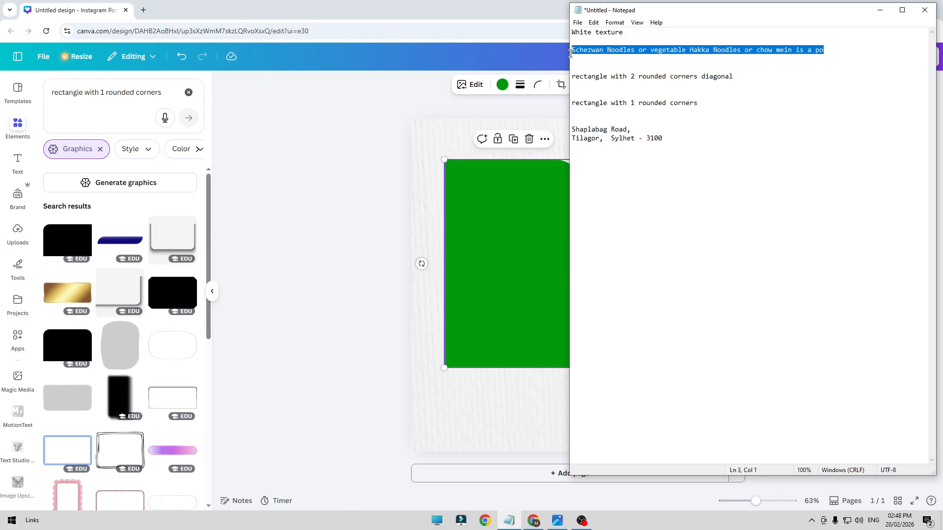
click(155, 97)
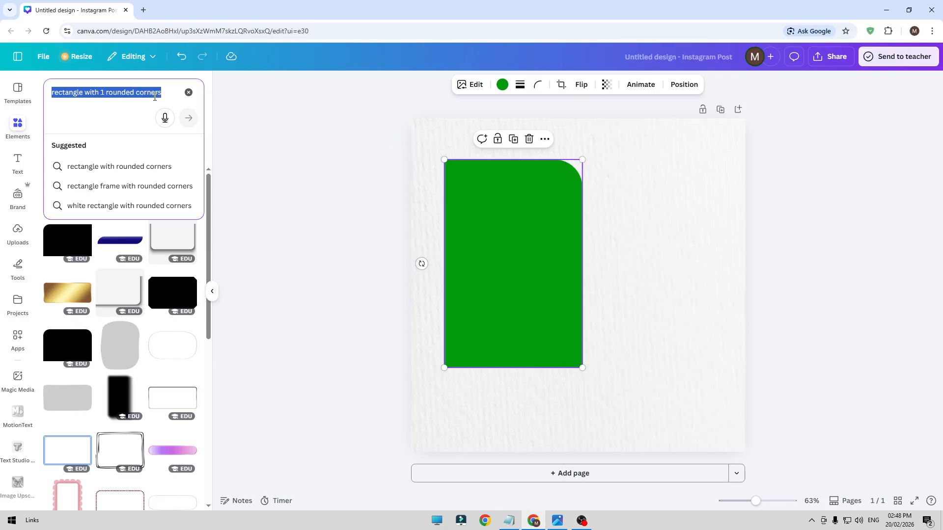
click(188, 92)
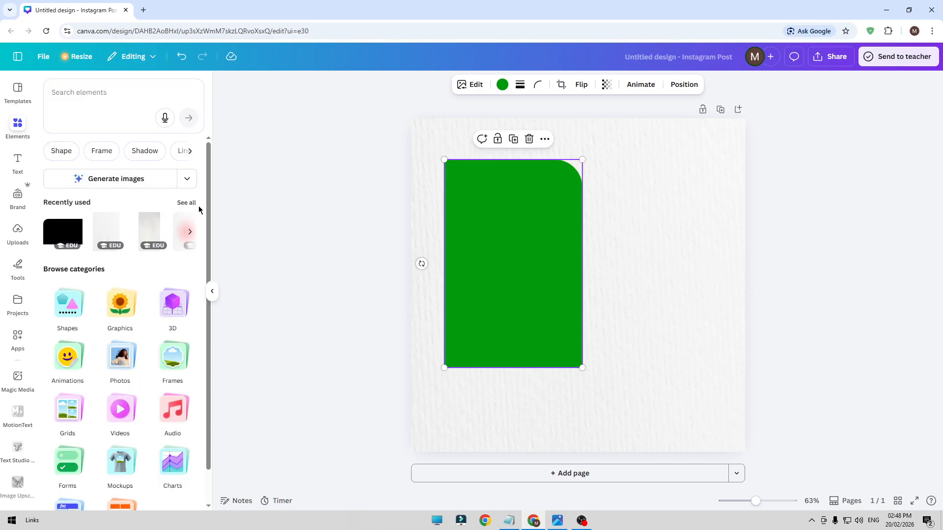
click(112, 119)
key(ctrl+v)
key(Return)
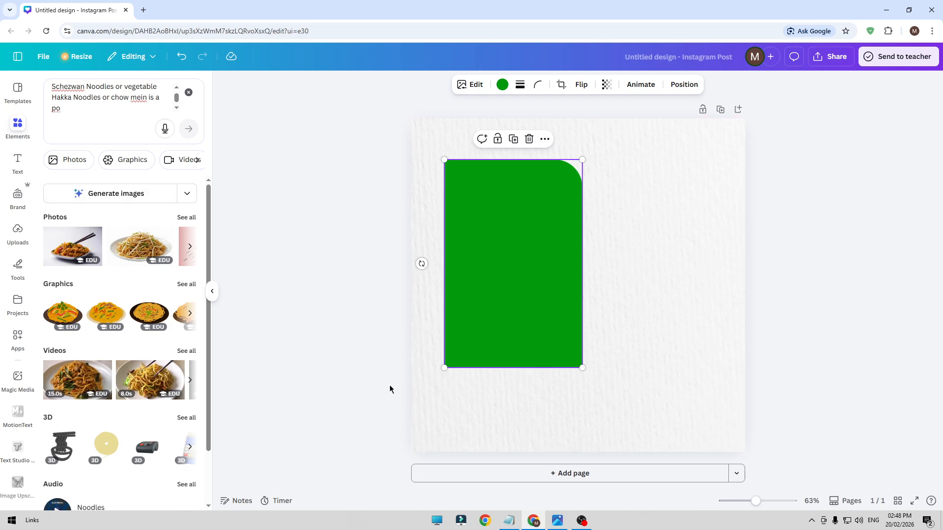
Insert the photo of the noodle plate with chopsticks and remove its background
click(65, 243)
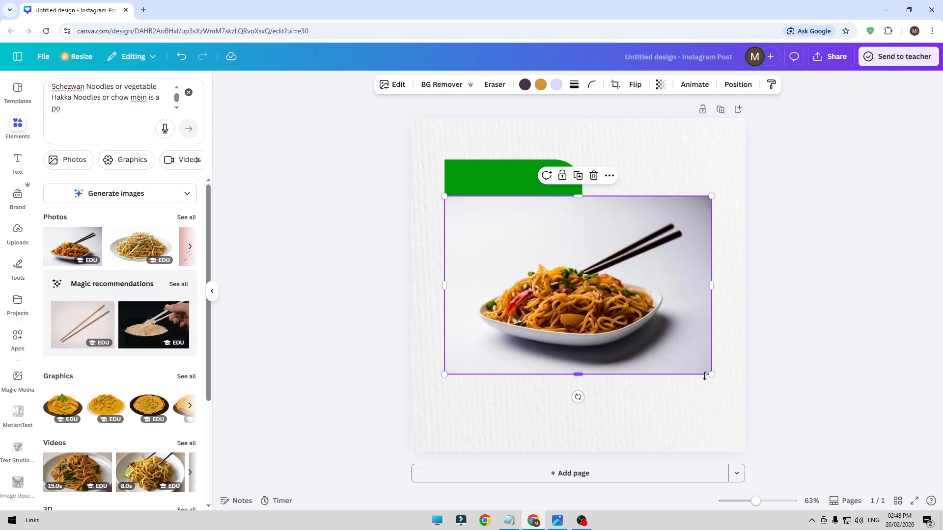
click(434, 86)
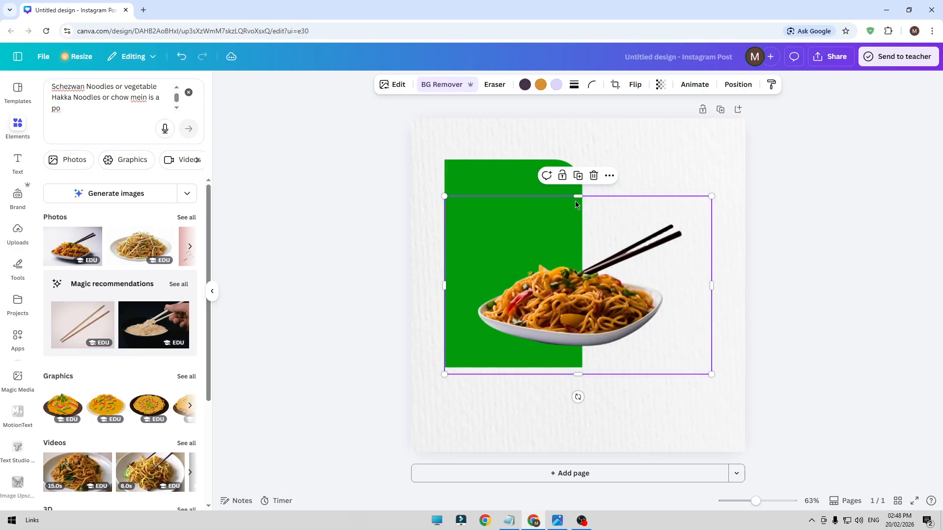
Crop the empty margins on all four sides of the noodle photo close to the plate and chopsticks
drag(444, 285, 472, 285)
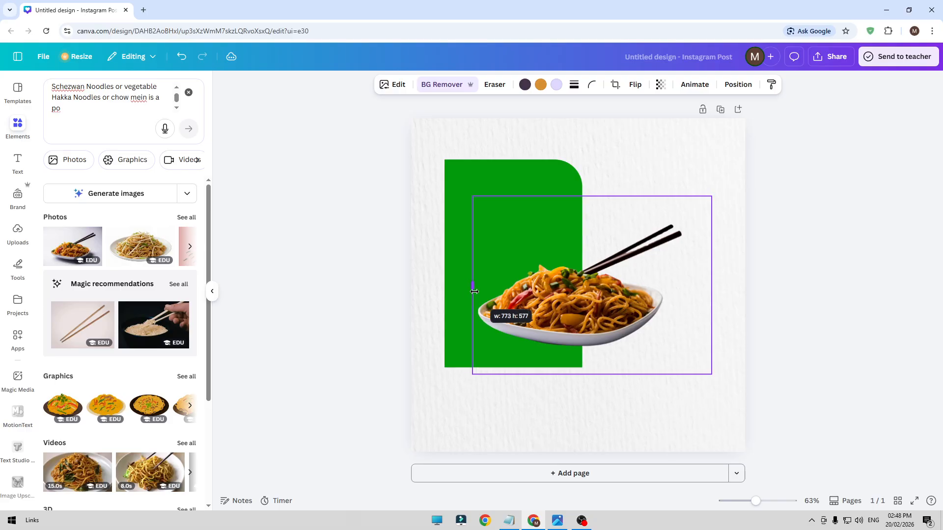
drag(573, 374, 573, 353)
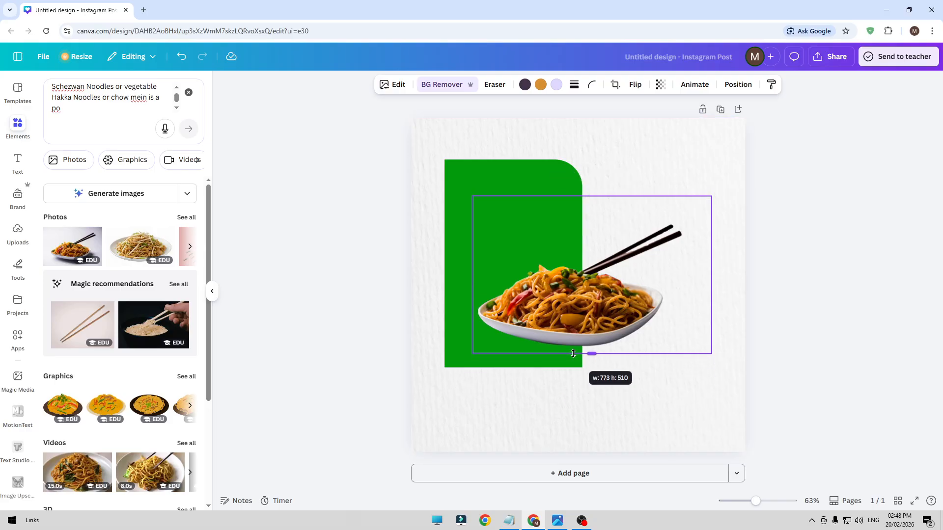
drag(591, 196, 597, 211)
drag(711, 316, 693, 316)
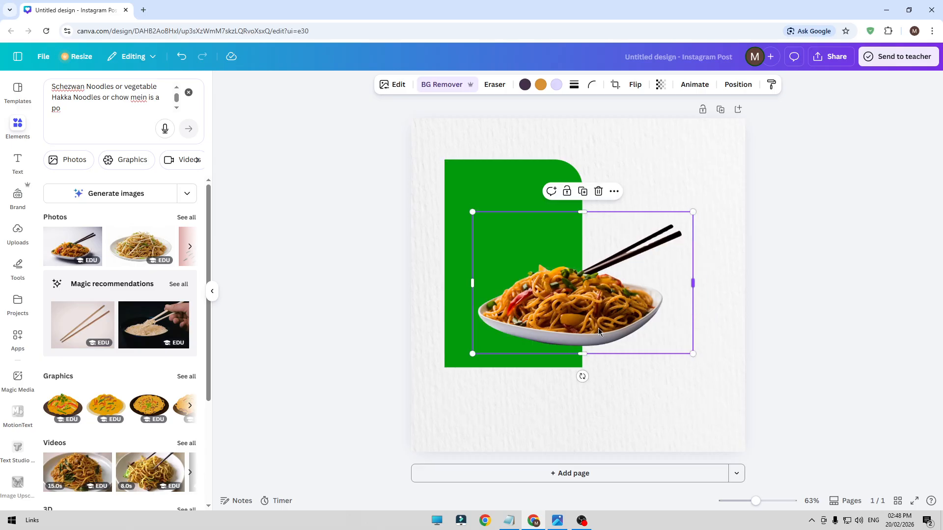
Move the noodle plate over the lower part of the green rectangle and enlarge it beyond the rectangle's right edge
drag(570, 340, 542, 369)
drag(654, 251, 726, 227)
click(362, 350)
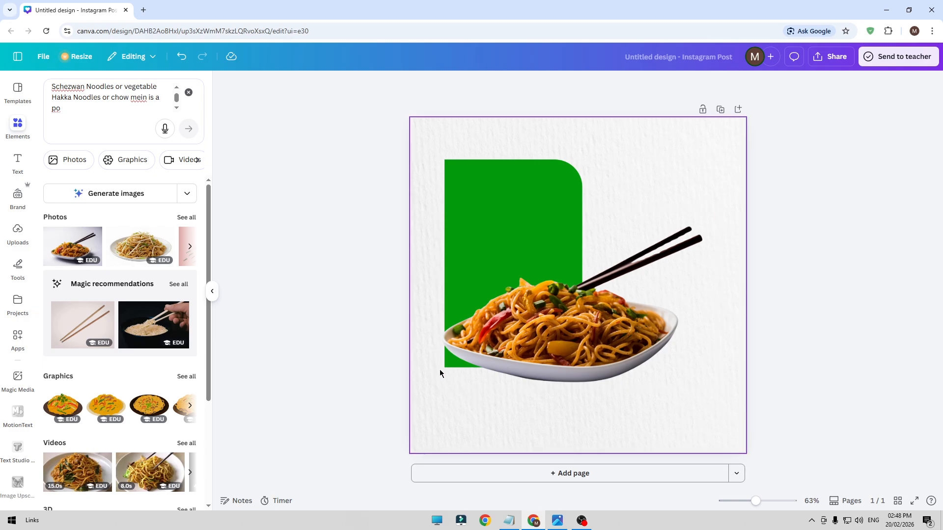
Crop the lower edge of the green rectangle upward toward the rim of the noodle plate
scroll(440, 369, up, 5)
scroll(318, 335, up, 5)
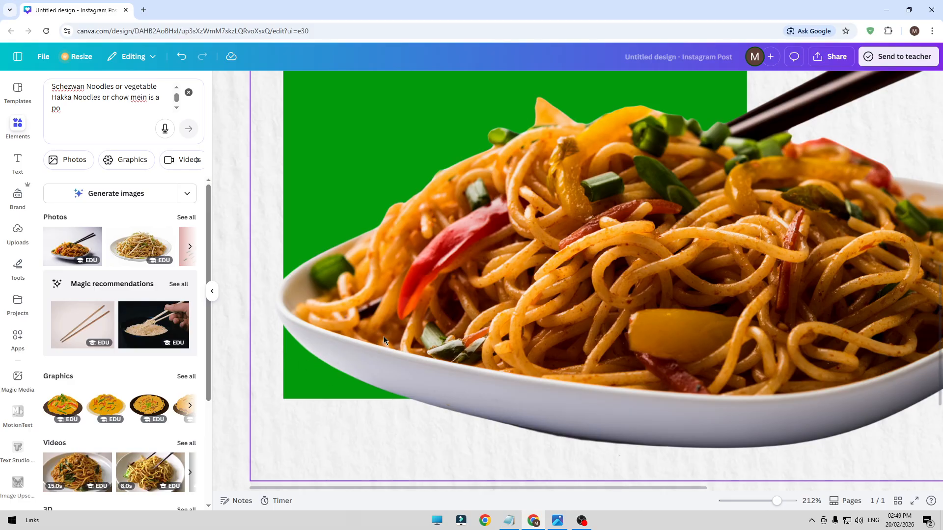
scroll(384, 337, down, 8)
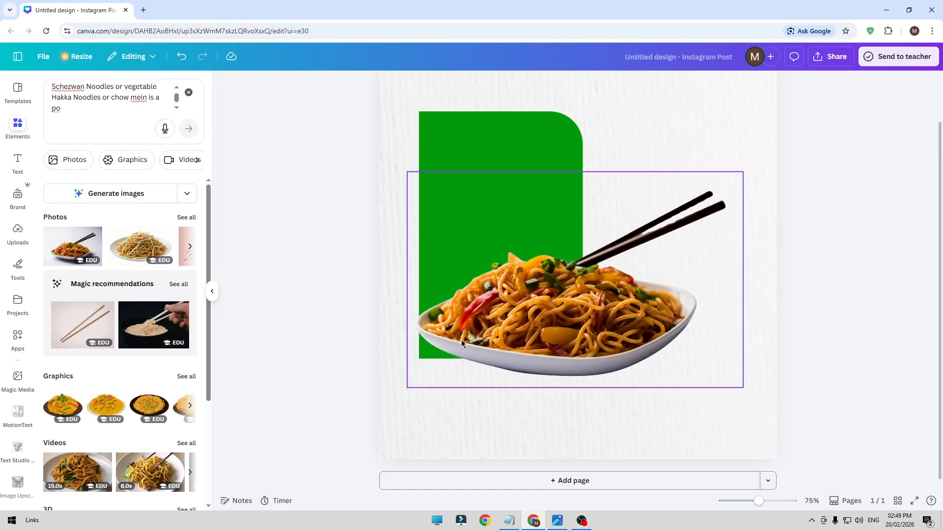
scroll(466, 235, down, 2)
click(501, 187)
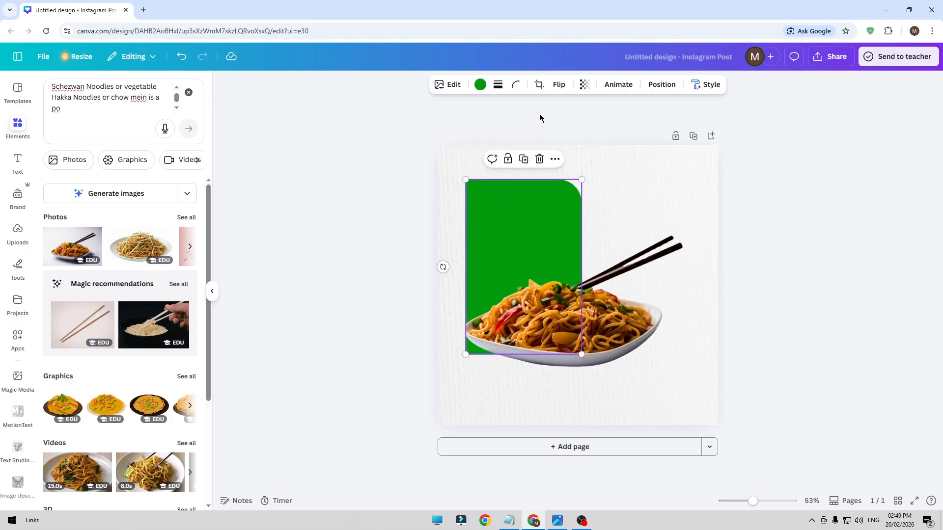
click(539, 84)
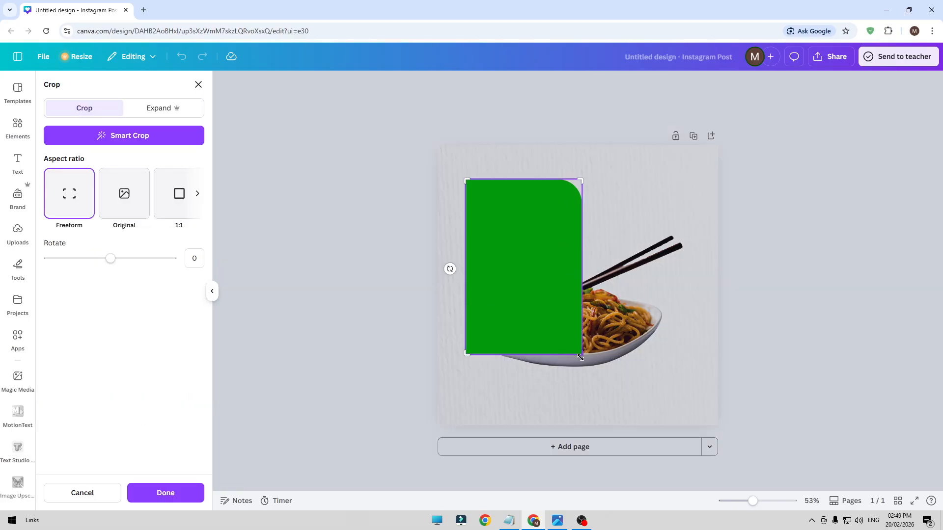
drag(580, 354, 586, 342)
click(371, 322)
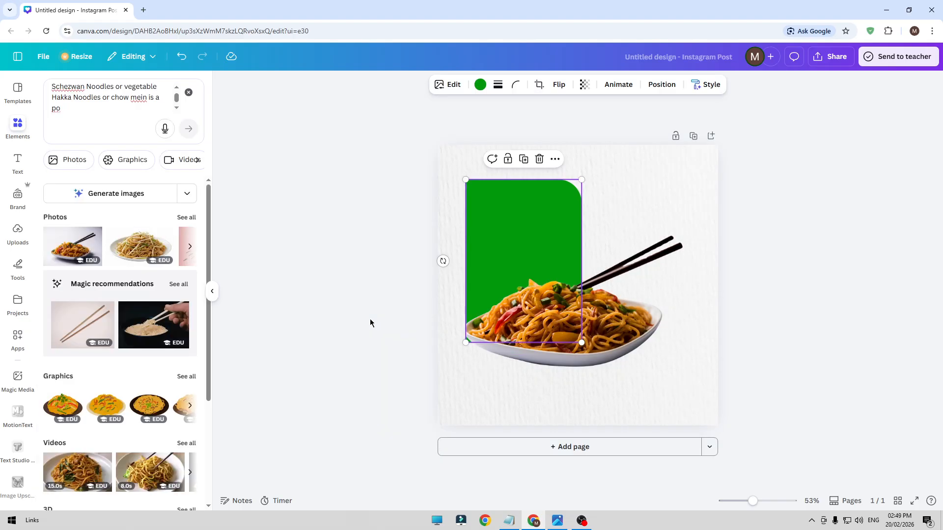
Crop the green rectangle's bottom a little further so its lower corner hides completely behind the plate
click(509, 259)
click(512, 197)
click(539, 84)
drag(583, 341, 585, 333)
click(321, 277)
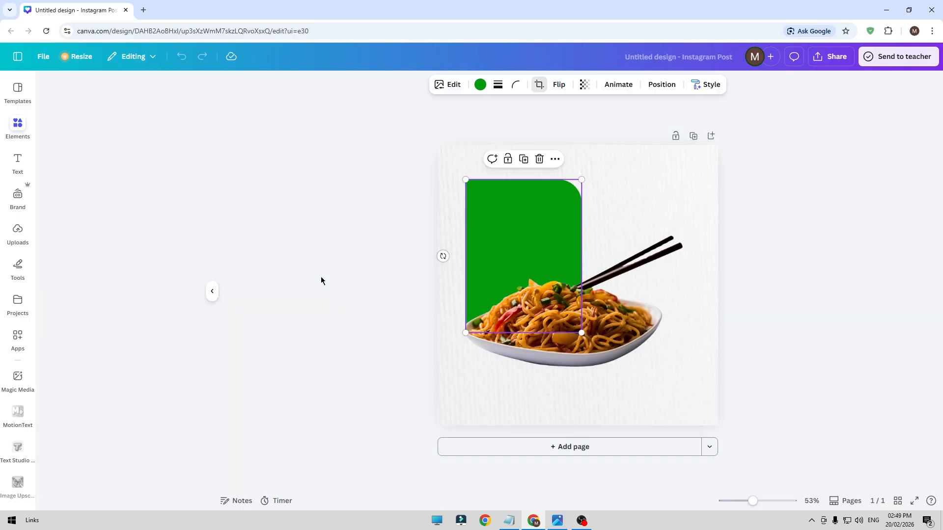
click(321, 280)
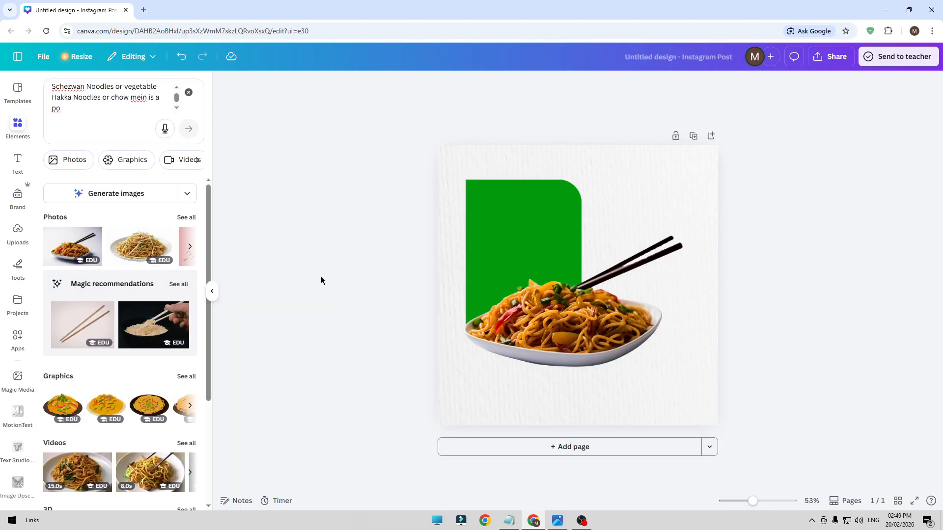
Enlarge the green rectangle and noodle plate together slightly and center the pair on the page
drag(412, 369, 513, 300)
drag(694, 375, 700, 385)
drag(663, 353, 660, 355)
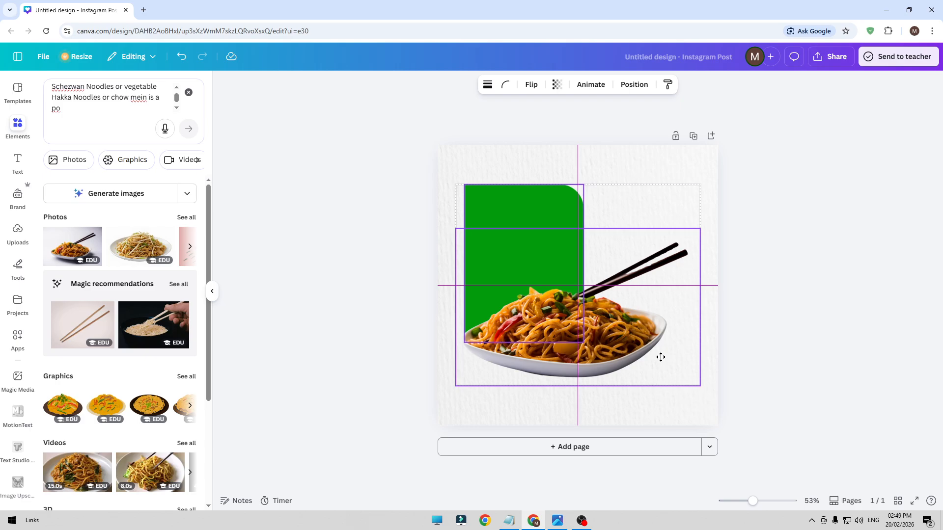
drag(660, 354, 660, 352)
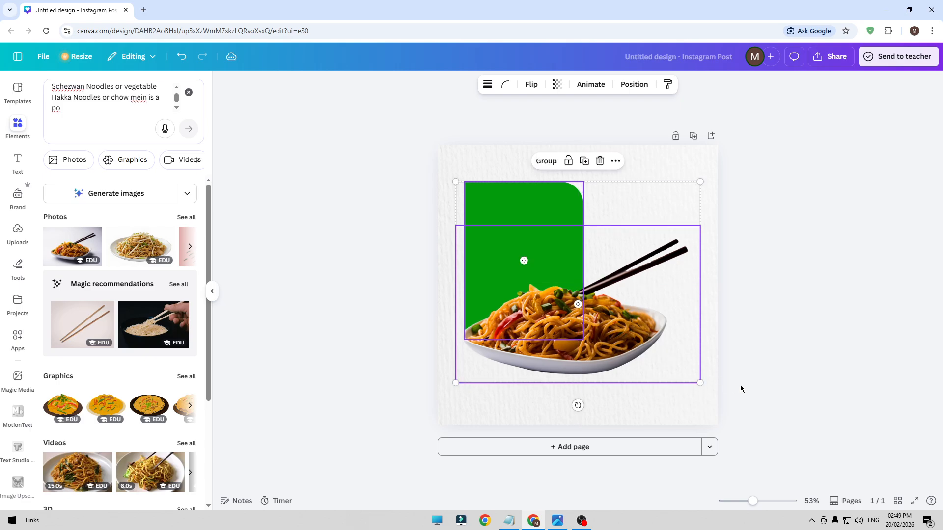
click(762, 394)
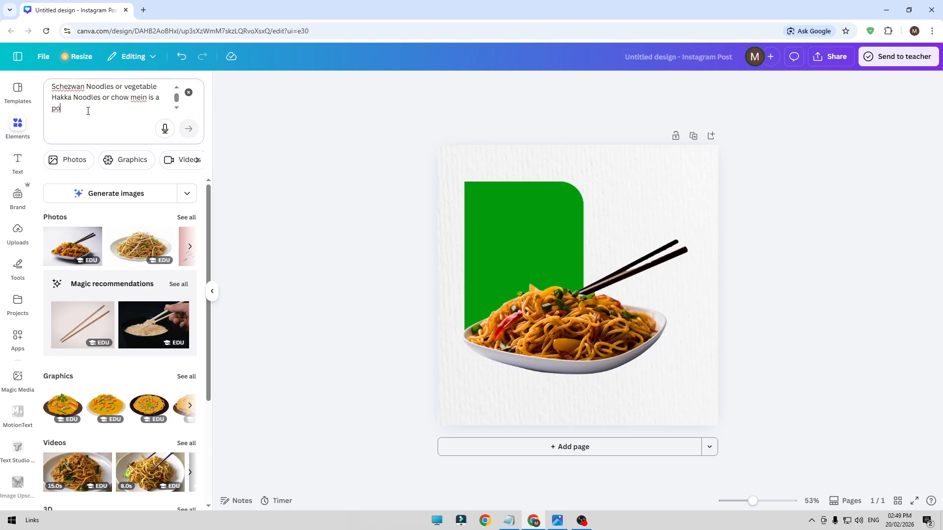
Replace the elements search with "shadow" and browse all matching graphics
drag(86, 110, 41, 82)
text(shadow)
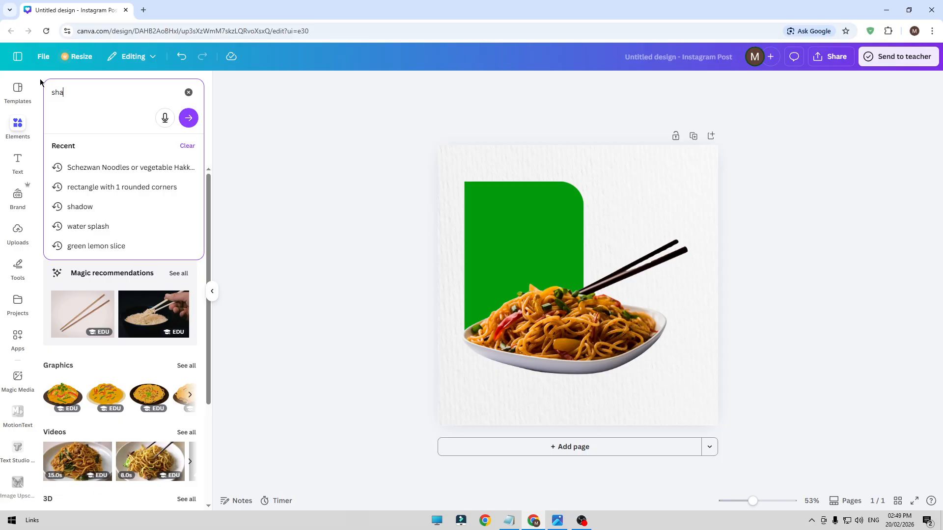
key(Return)
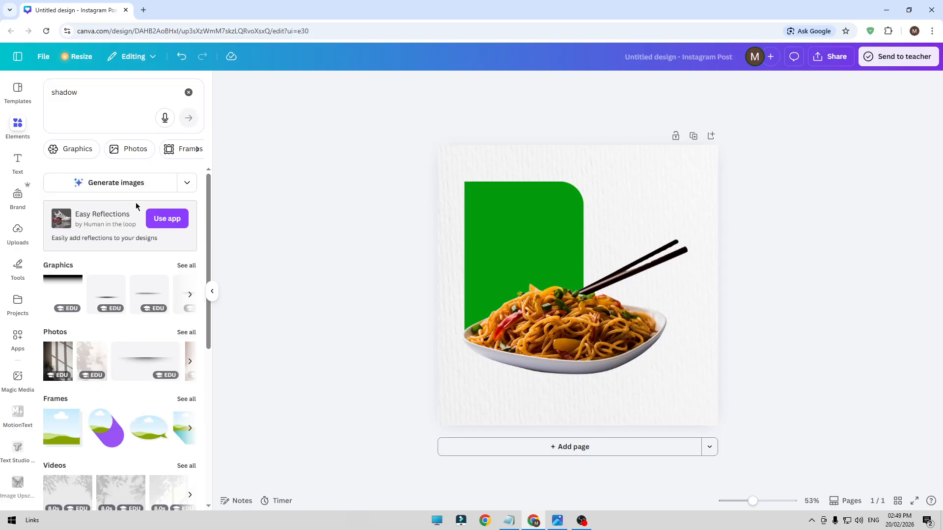
click(187, 265)
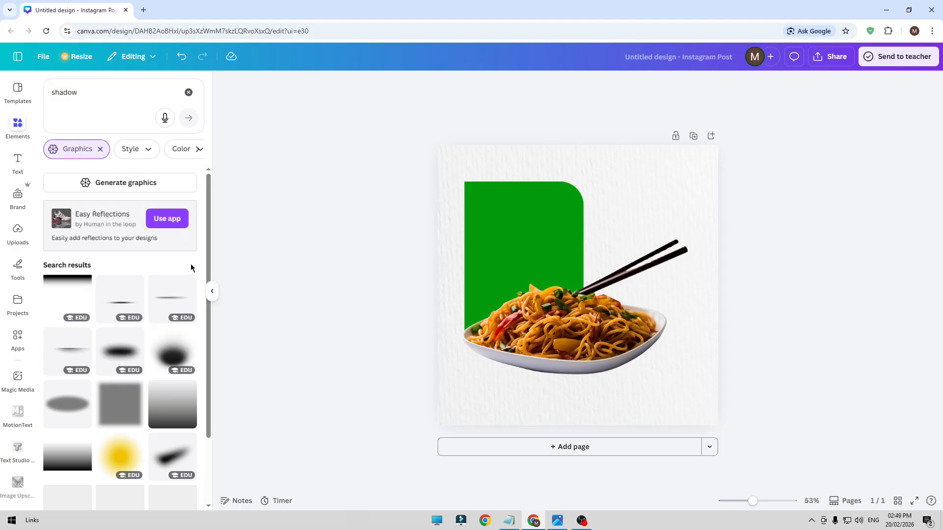
scroll(172, 324, down, 2)
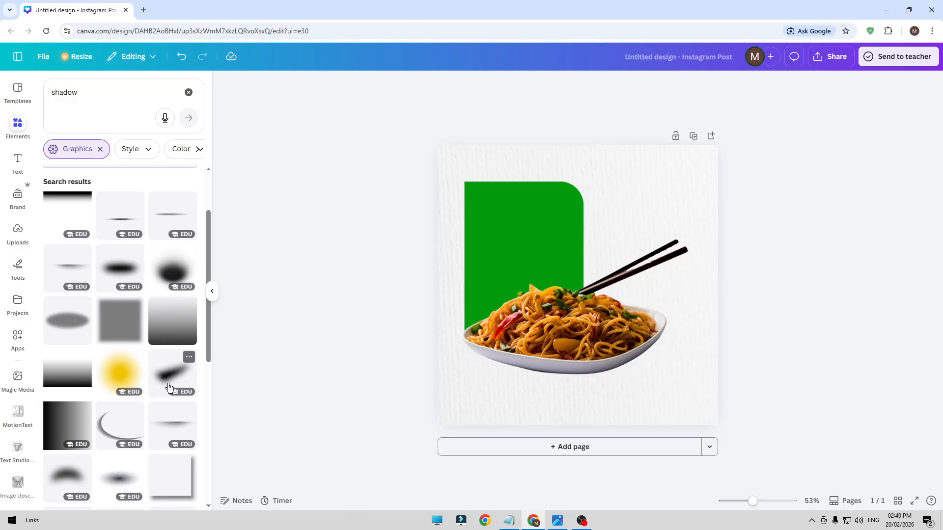
scroll(167, 407, up, 2)
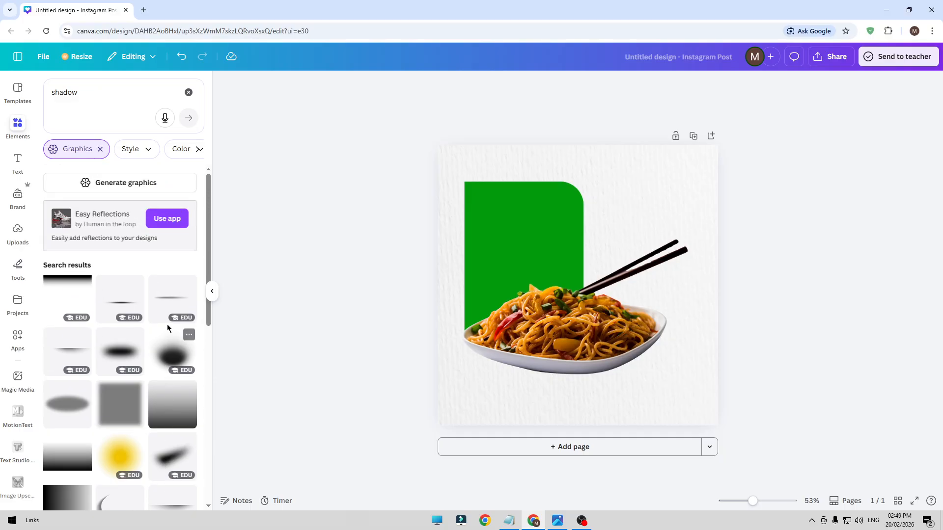
Try a wide, faint shadow graphic enlarged beneath the noodle plate and delete it
click(181, 303)
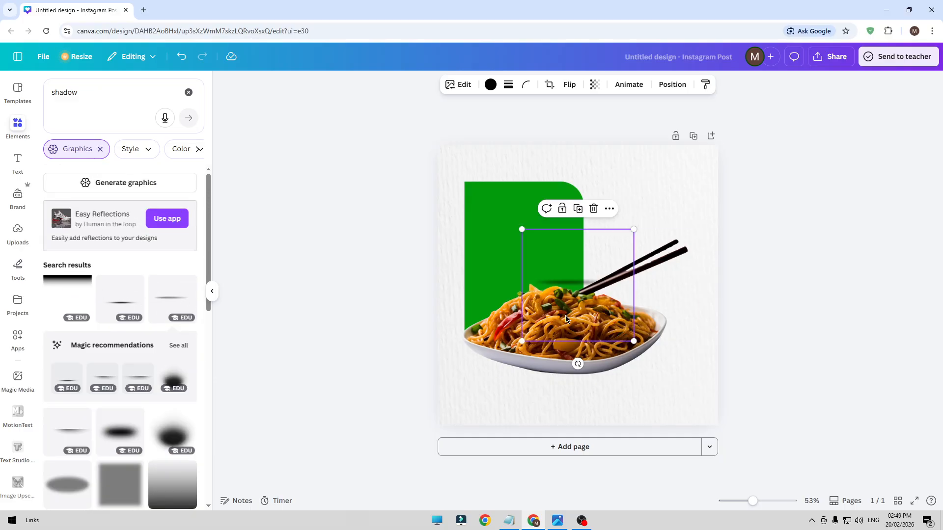
drag(633, 341, 906, 491)
drag(647, 397, 585, 405)
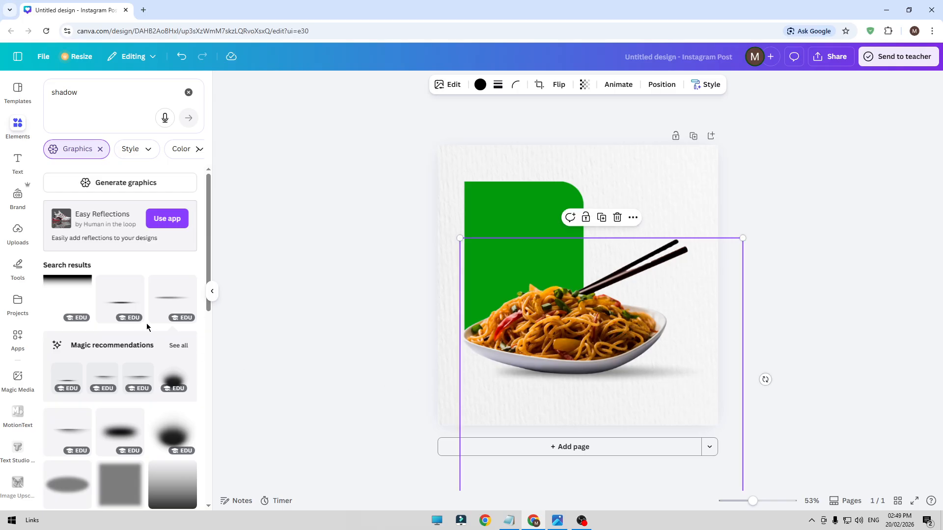
key(Delete)
Place the thin dark shadow graphic under the plate's base and move its layer directly behind the noodle dish
click(106, 304)
drag(614, 374, 602, 443)
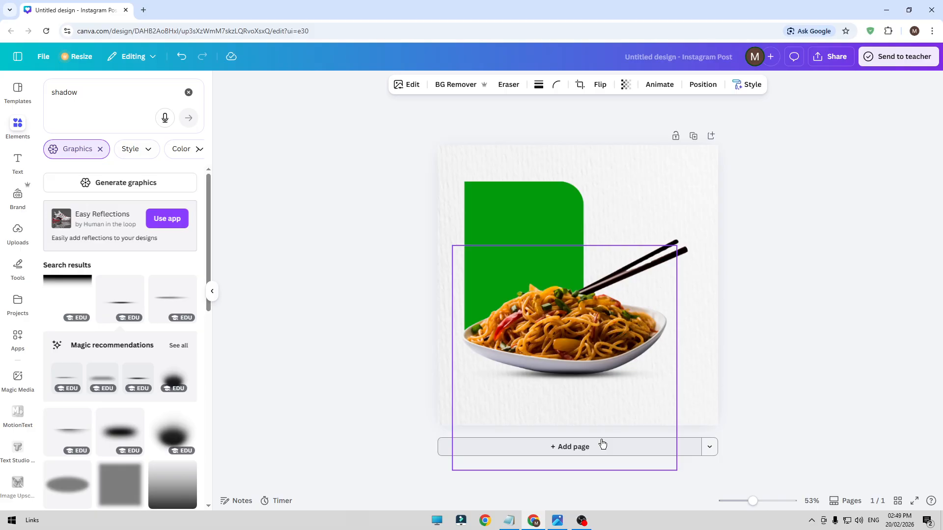
click(699, 85)
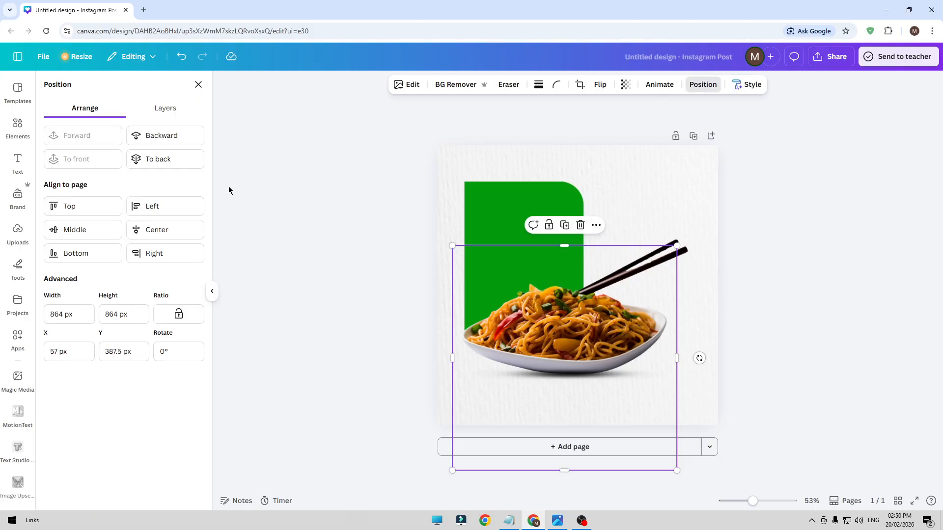
click(179, 114)
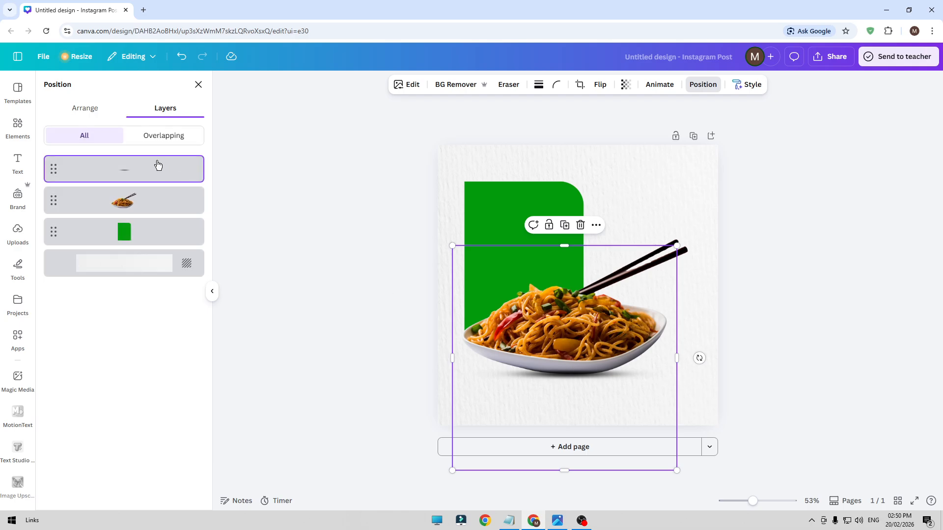
drag(93, 168, 94, 209)
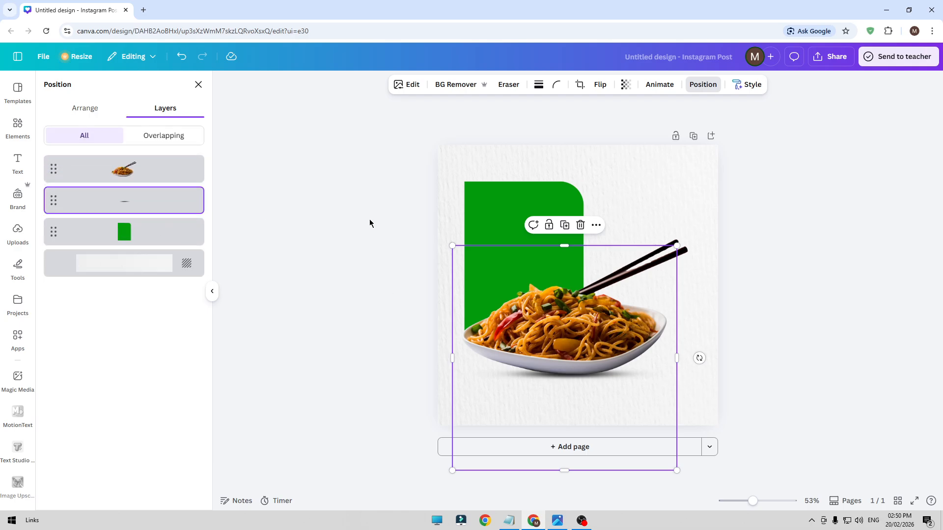
click(370, 223)
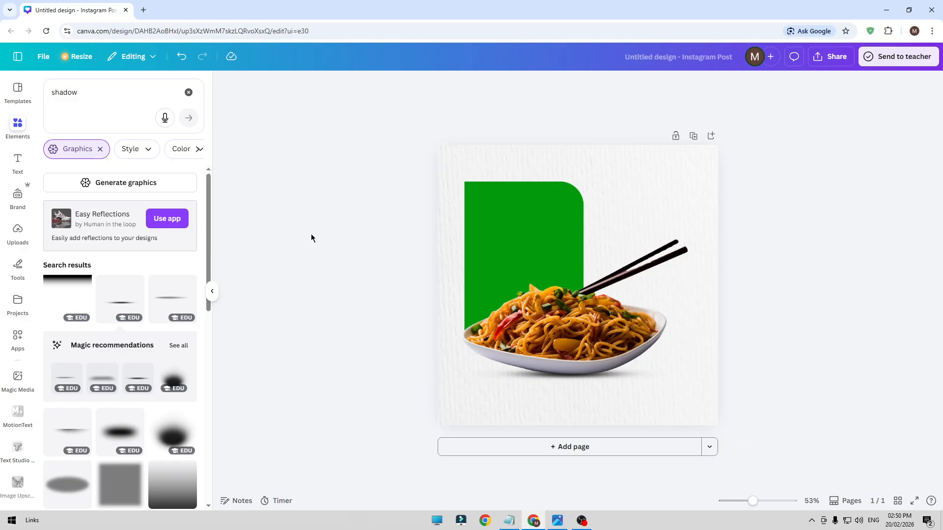
Search again for "rectangle with 1 rounded corners", insert the black rectangle, and place it small below the plate
click(188, 93)
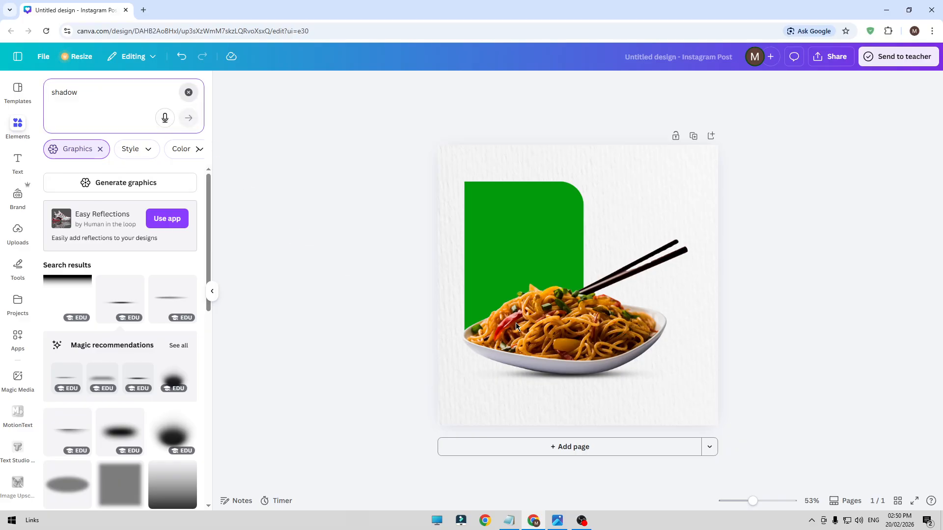
click(87, 94)
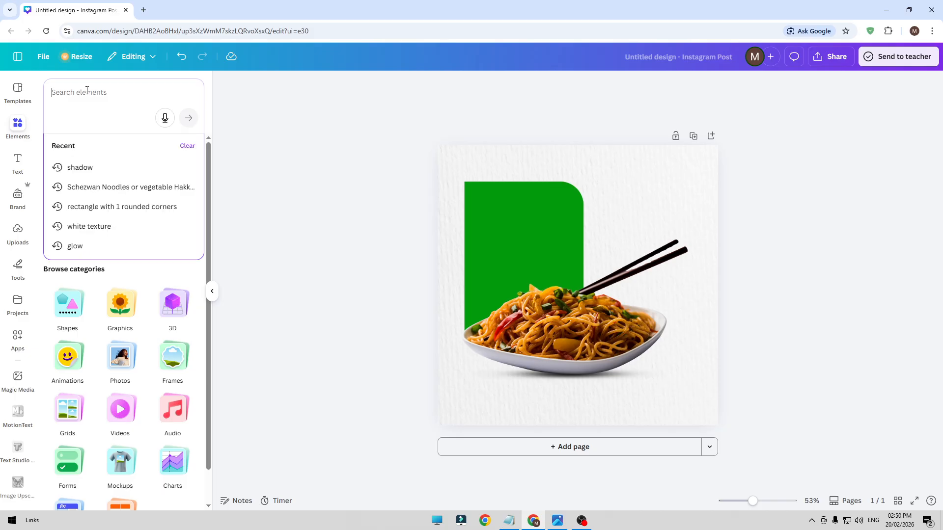
click(101, 206)
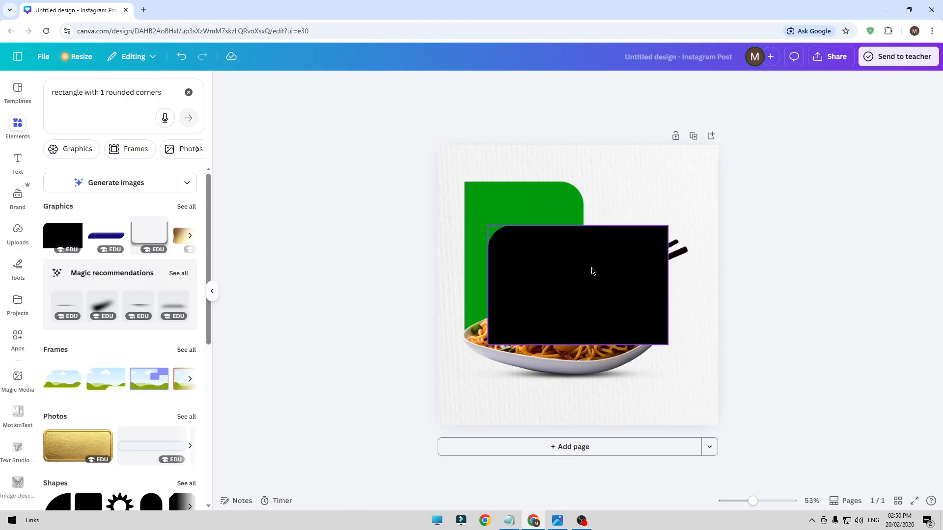
drag(591, 269, 582, 347)
drag(660, 305, 505, 410)
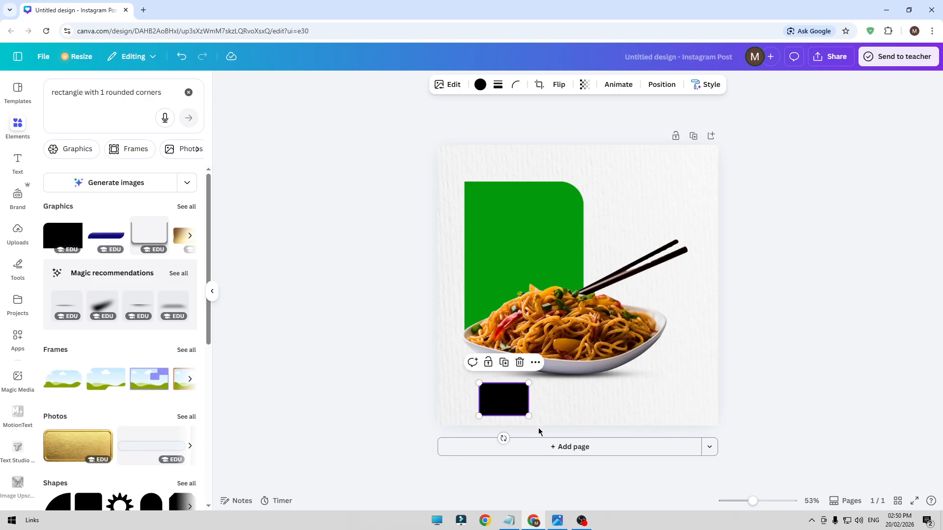
Crop the small black rectangle shorter from below and align its left edge with the large green rectangle
click(539, 84)
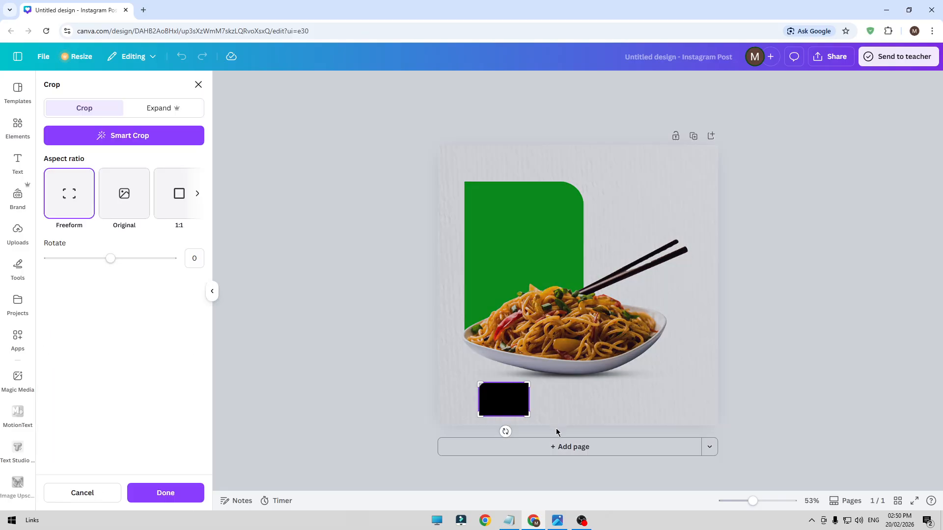
drag(529, 417, 479, 401)
click(294, 351)
click(295, 351)
click(358, 399)
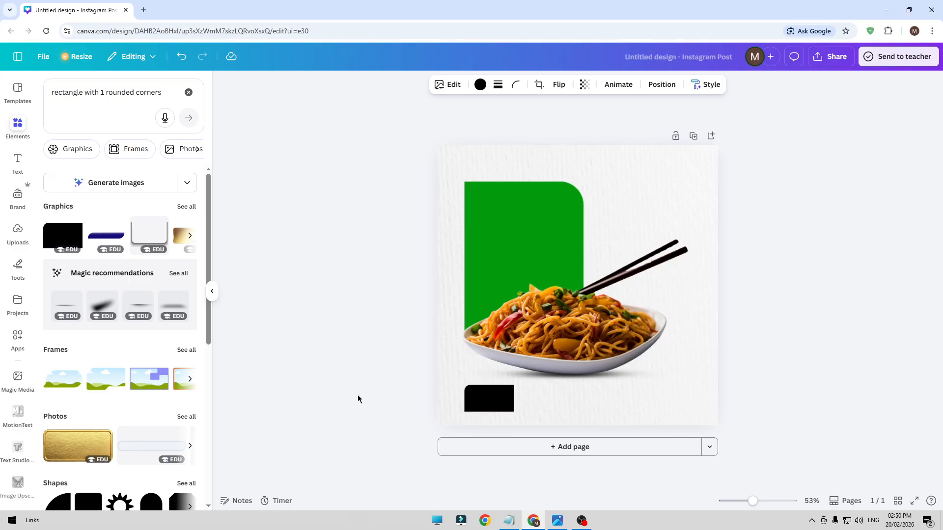
key(Down)
key(Down)
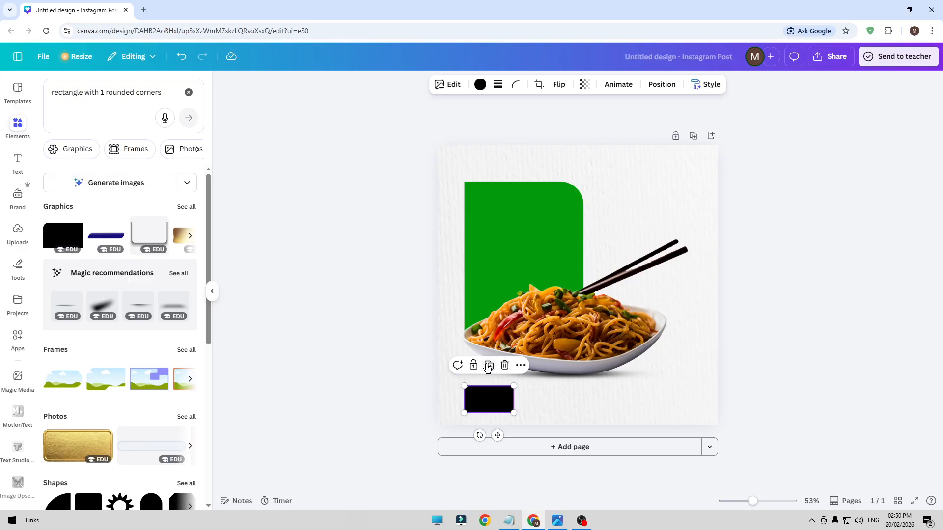
Recolor the small rectangle with the document's green and place a duplicate to its right
click(480, 84)
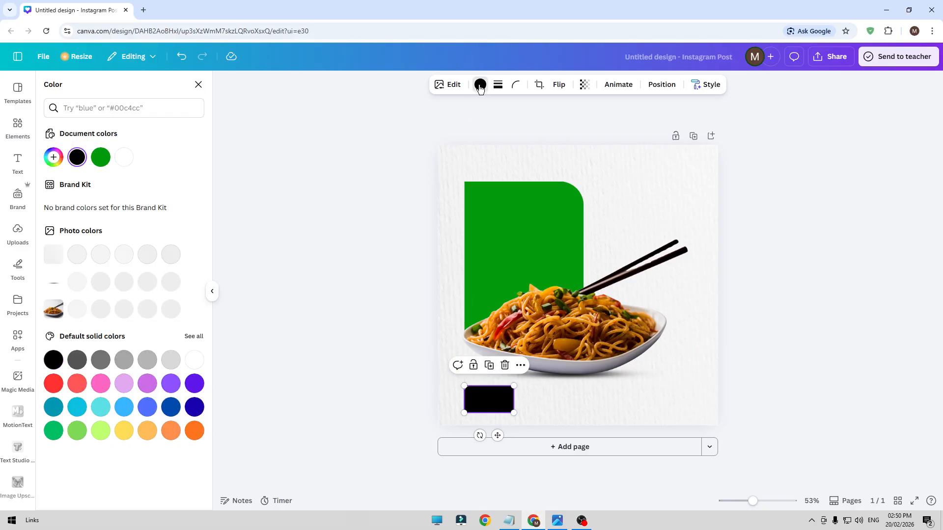
click(100, 157)
click(489, 366)
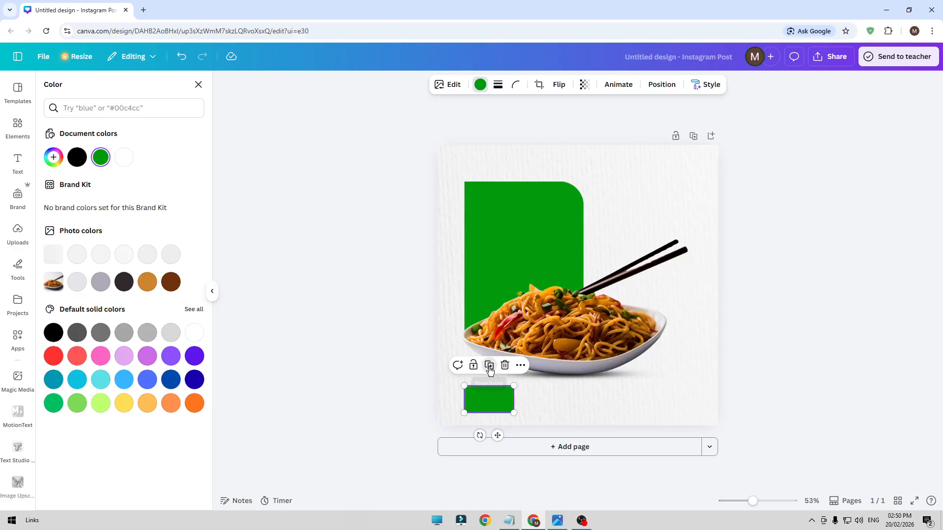
drag(500, 402, 575, 401)
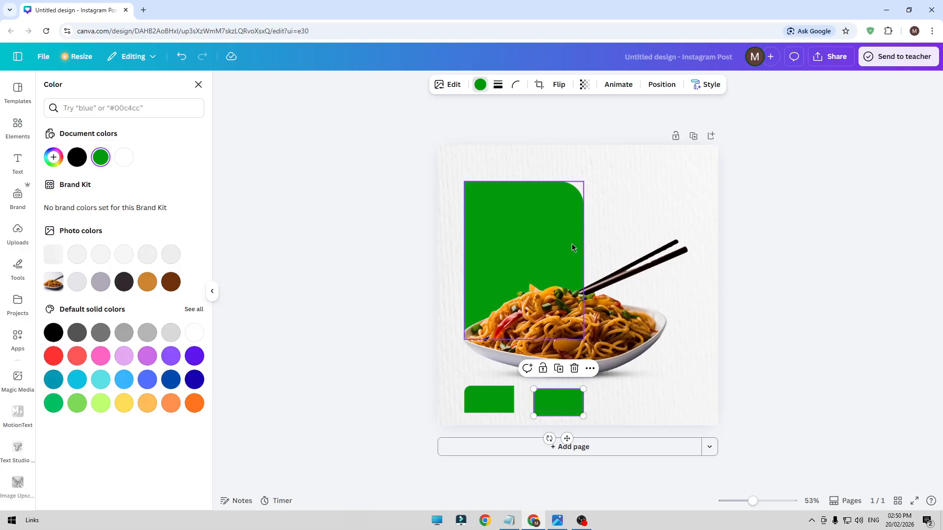
Flip the duplicated small rectangle vertically and horizontally, shifting it slightly closer to the first one
click(558, 85)
click(574, 130)
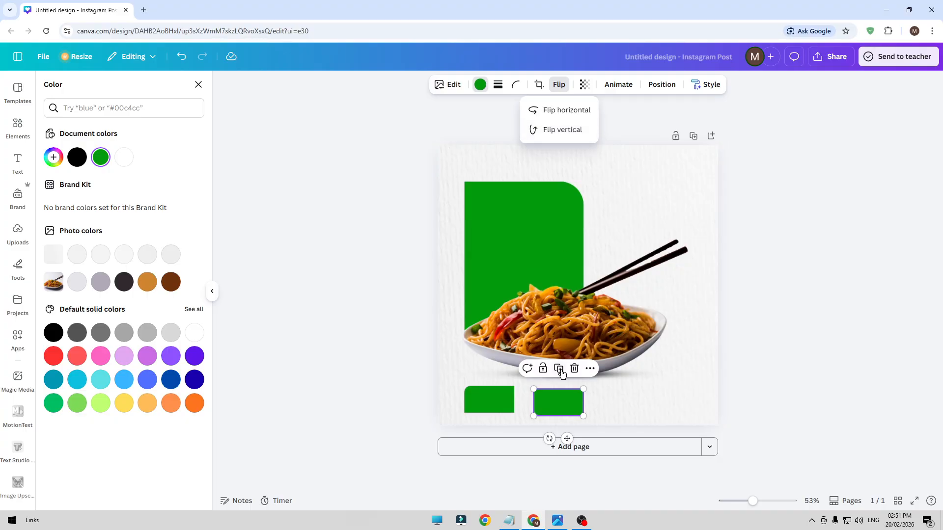
click(544, 407)
mouse_move(544, 407)
mouse_down()
mouse_move(529, 402)
mouse_move(538, 402)
mouse_up()
click(559, 84)
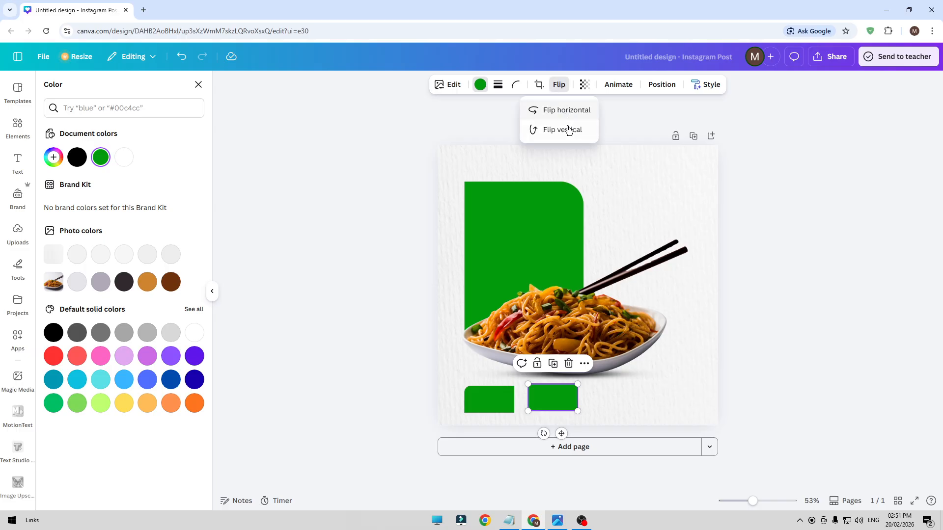
click(570, 112)
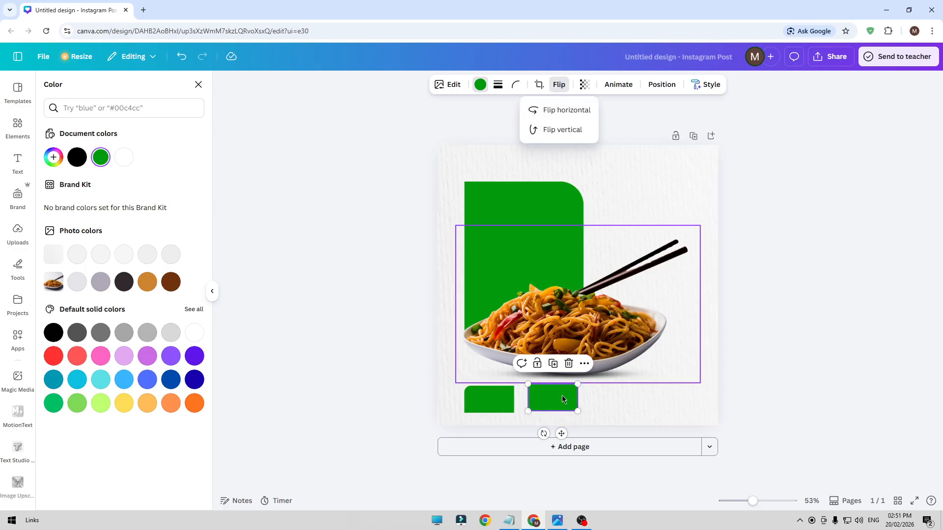
Move the duplicated small rectangle against the first one and flip it so the bar's lower outer corner is rounded
click(356, 358)
click(346, 363)
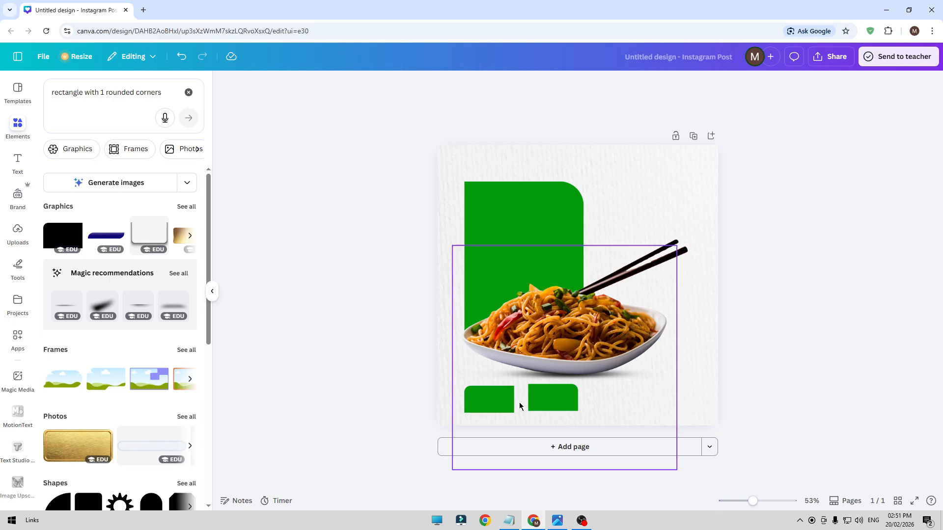
drag(534, 403, 522, 406)
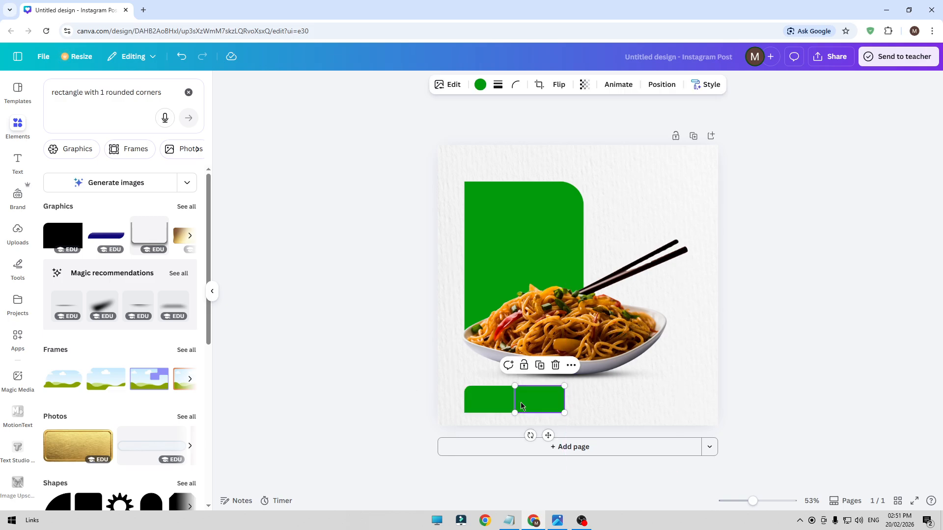
click(559, 85)
click(388, 277)
click(549, 405)
click(816, 388)
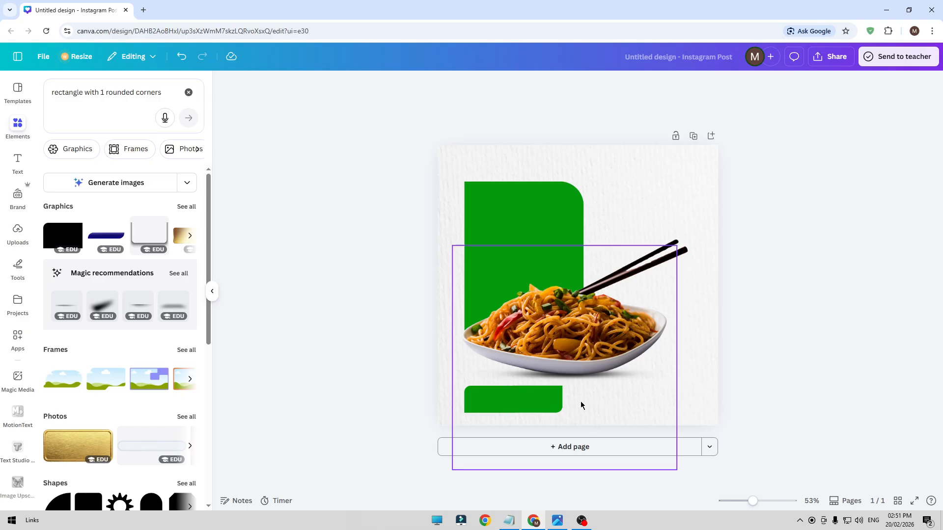
Lock the shadow image beneath the noodle plate
click(515, 404)
drag(584, 414, 646, 413)
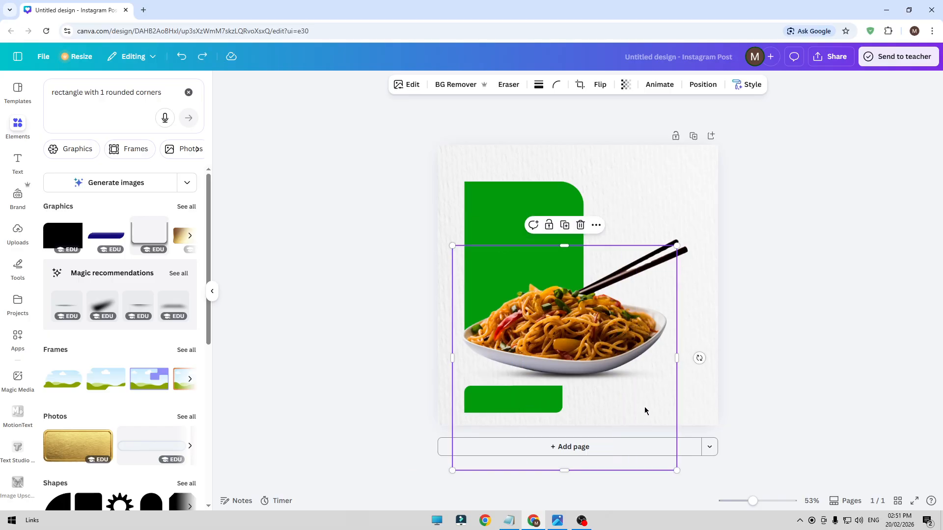
click(680, 428)
click(582, 411)
click(549, 225)
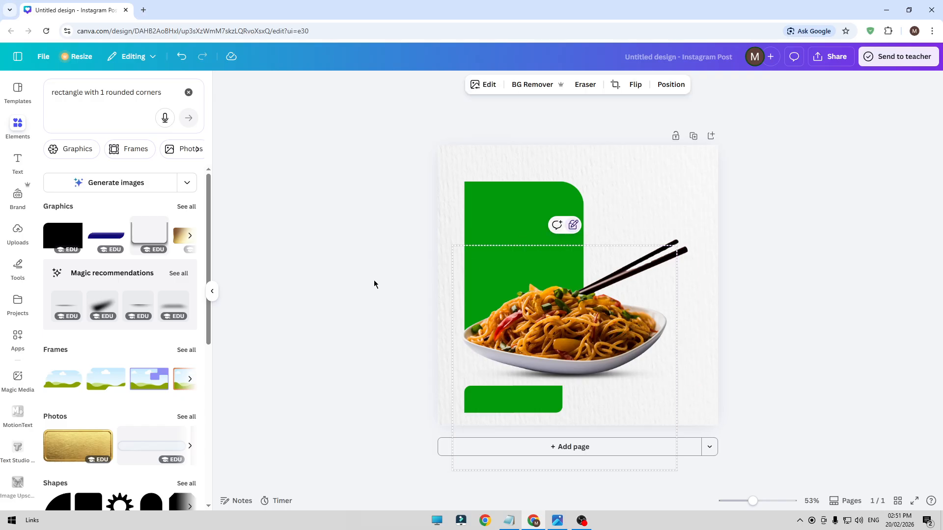
click(412, 329)
Select both small green rectangles below the plate and enlarge them together slightly
drag(573, 403, 484, 406)
drag(563, 414, 568, 414)
click(326, 373)
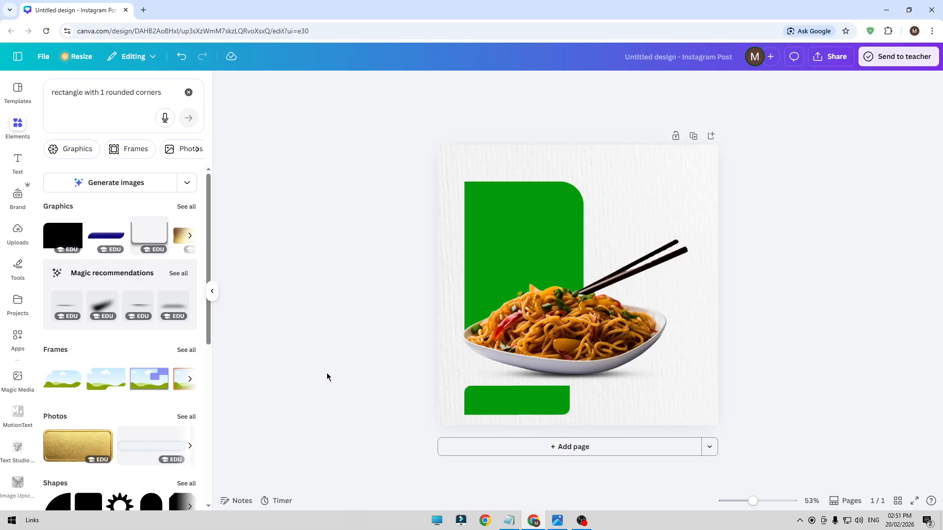
Clear the element search and insert a rounded square from the basic shapes
click(188, 92)
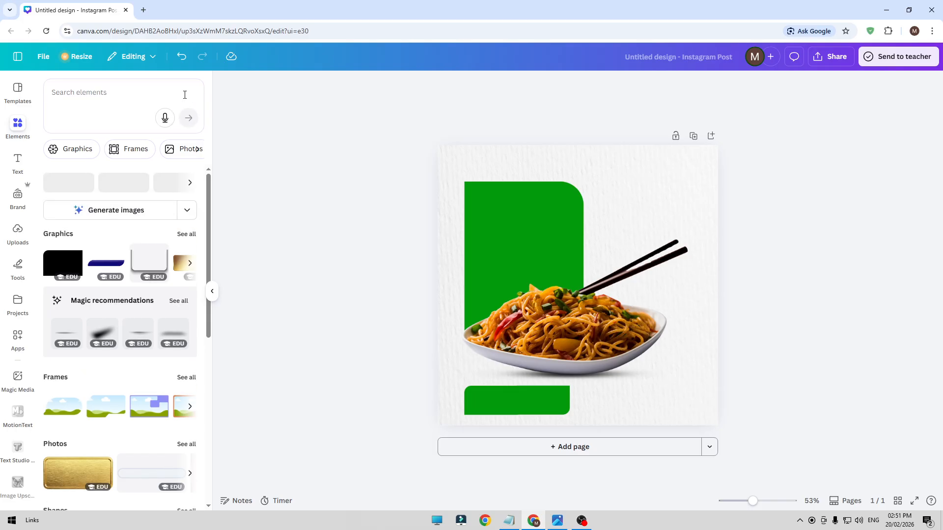
click(63, 303)
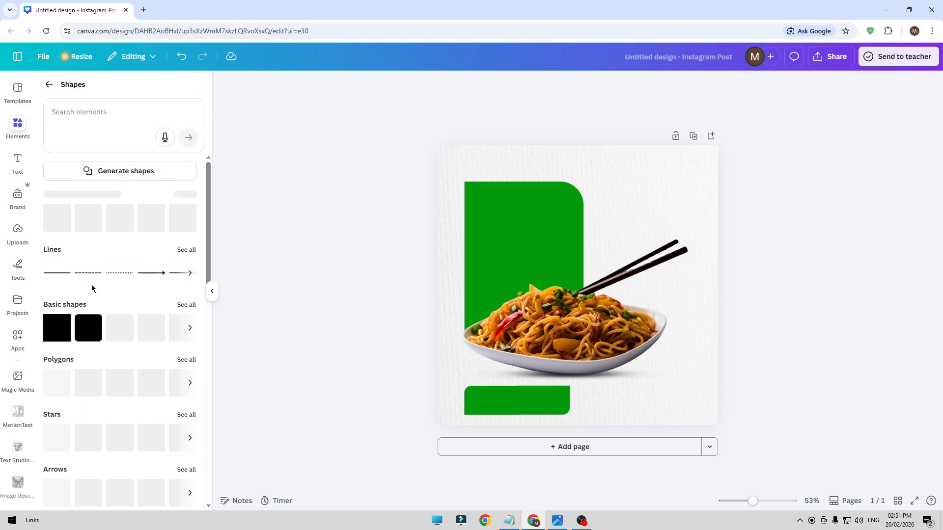
click(88, 330)
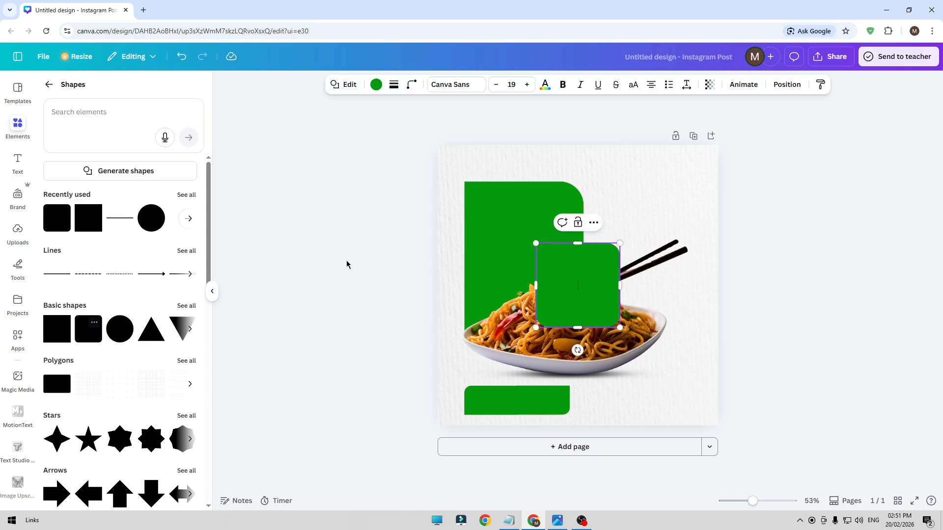
click(567, 268)
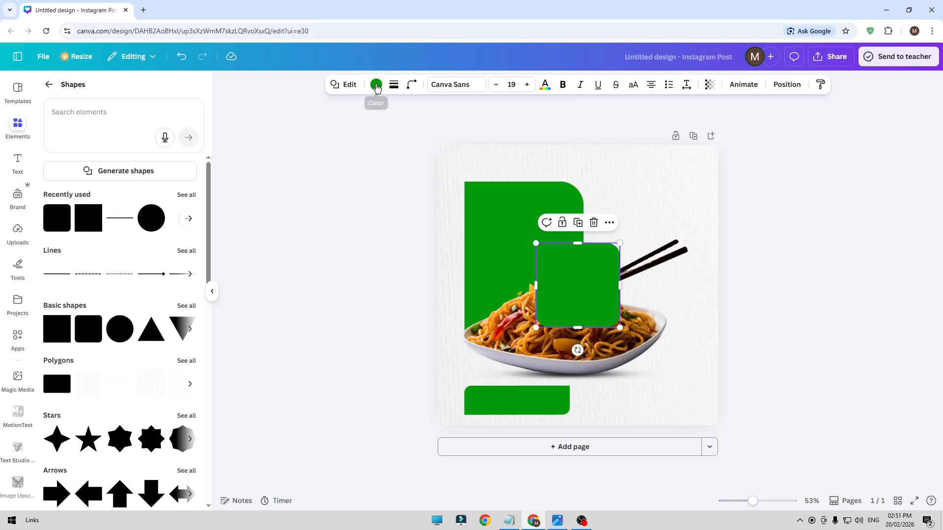
Recolor the rounded square with the custom yellow #EFC000
click(376, 87)
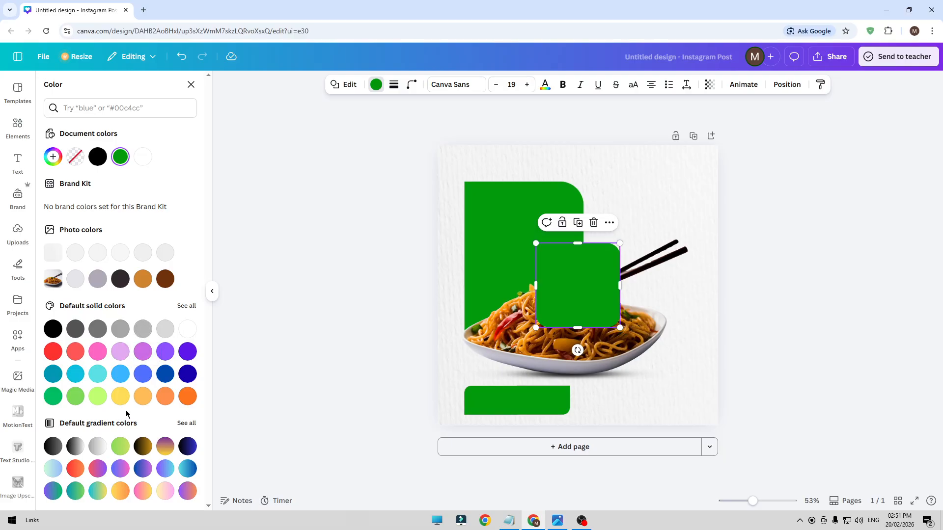
click(114, 398)
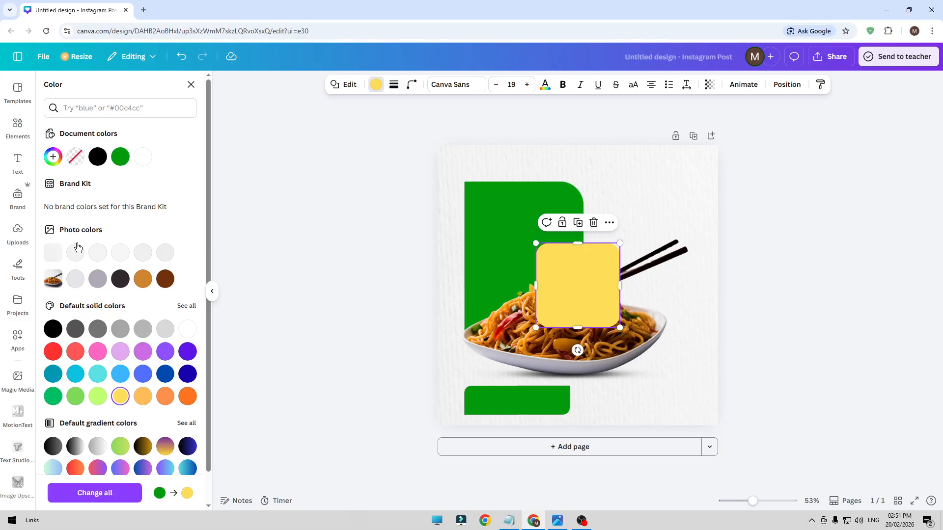
click(54, 157)
drag(182, 218, 186, 207)
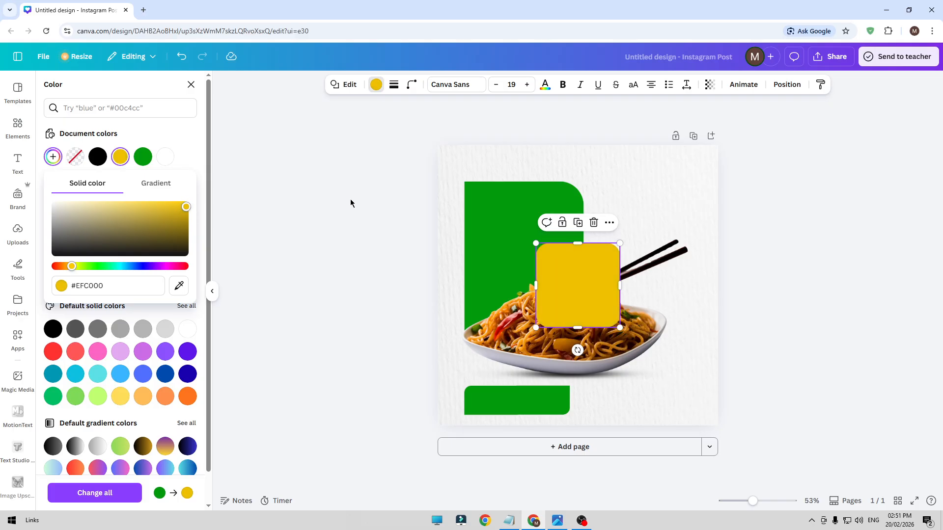
click(351, 202)
Reshape the yellow square into a long bar as tall as the small green bar and place it overlapping that bar's right end
click(603, 288)
drag(578, 243, 584, 304)
drag(584, 351, 676, 399)
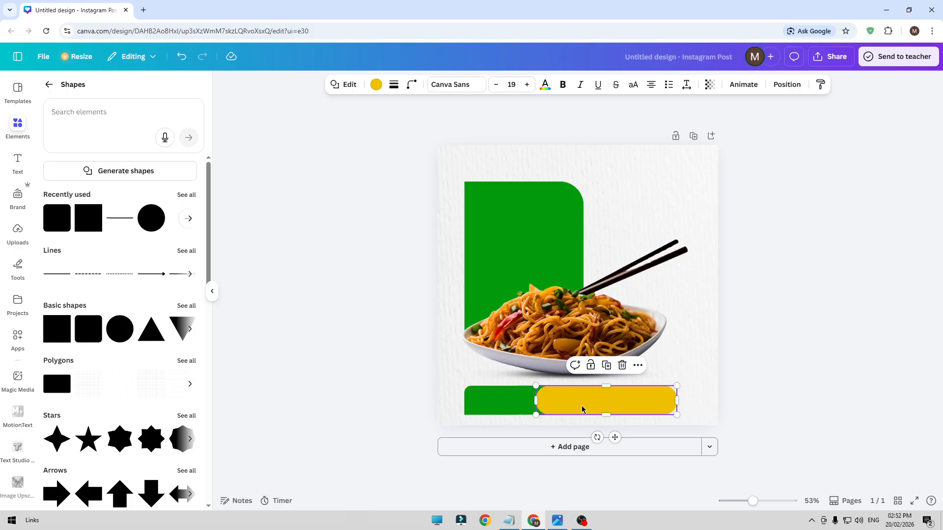
mouse_move(582, 407)
mouse_down()
mouse_move(610, 404)
mouse_move(592, 405)
mouse_up()
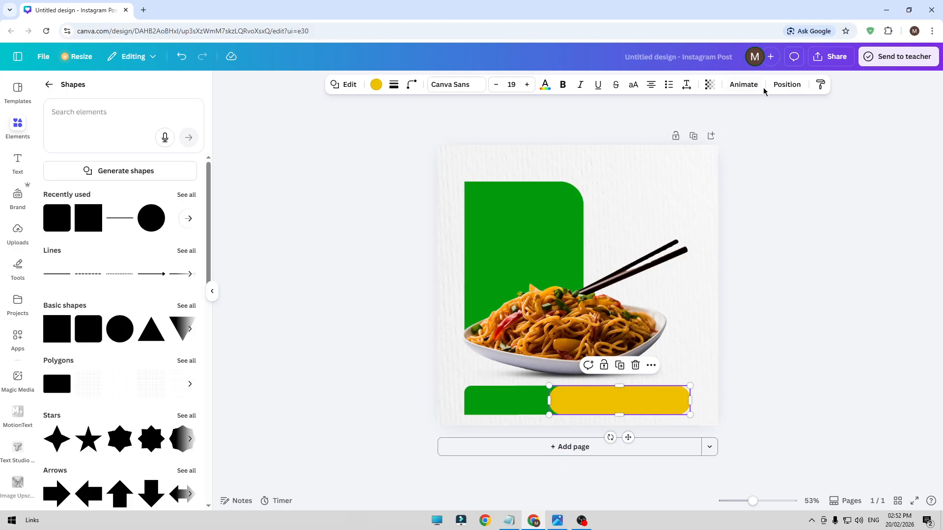
Reorder the layers so the yellow bar lies behind the small green rectangles
click(786, 85)
drag(139, 172, 143, 243)
click(327, 276)
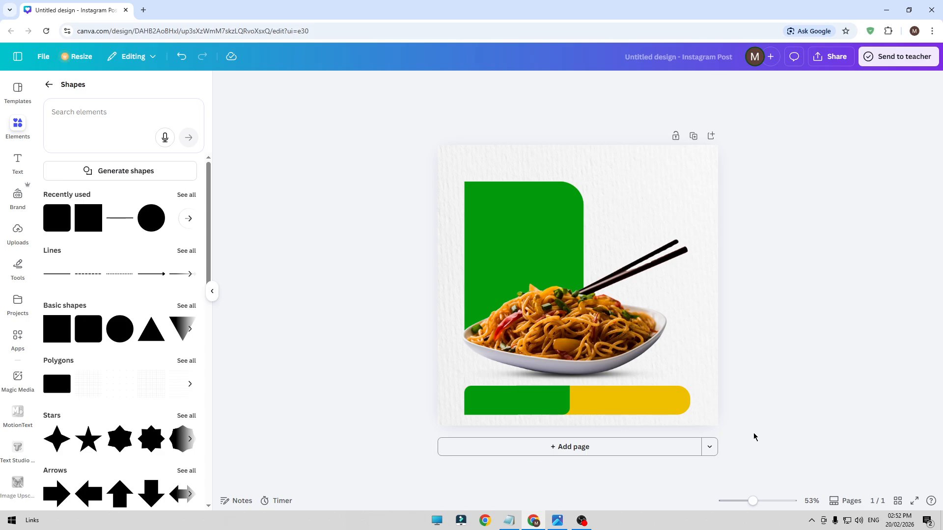
Select the small green rectangles and the yellow bar together and shift them slightly down
drag(739, 410, 497, 407)
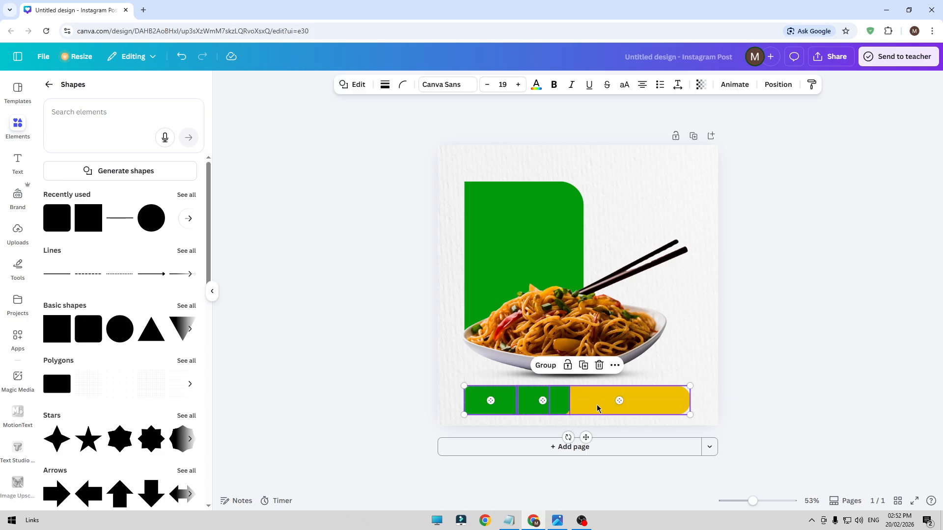
drag(595, 407, 599, 406)
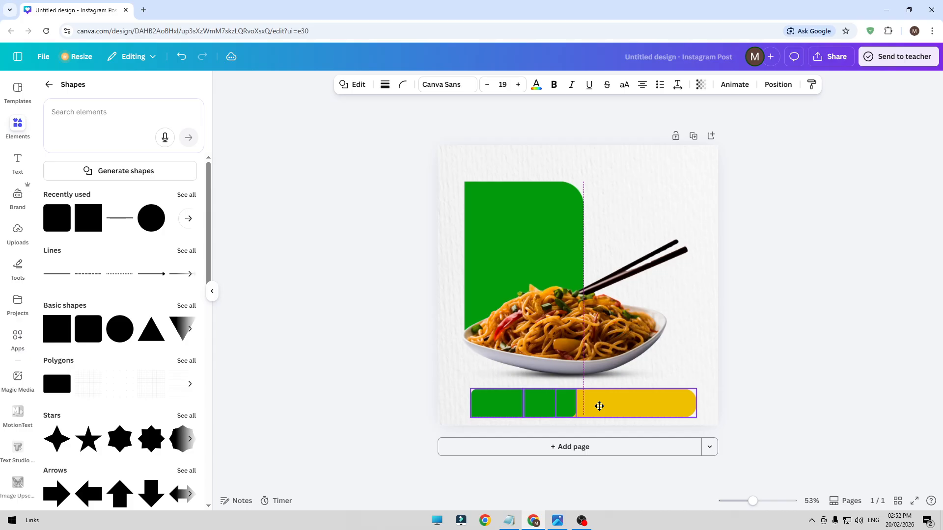
drag(600, 406, 594, 405)
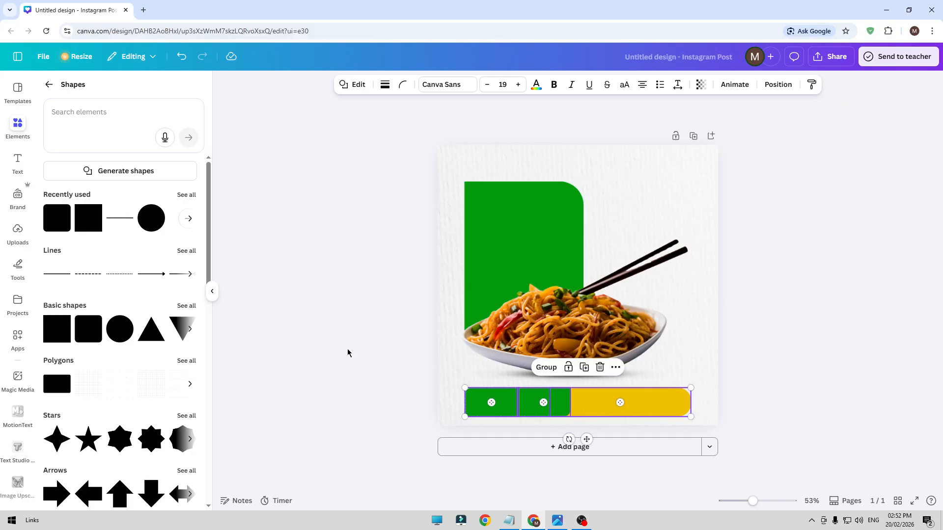
click(347, 352)
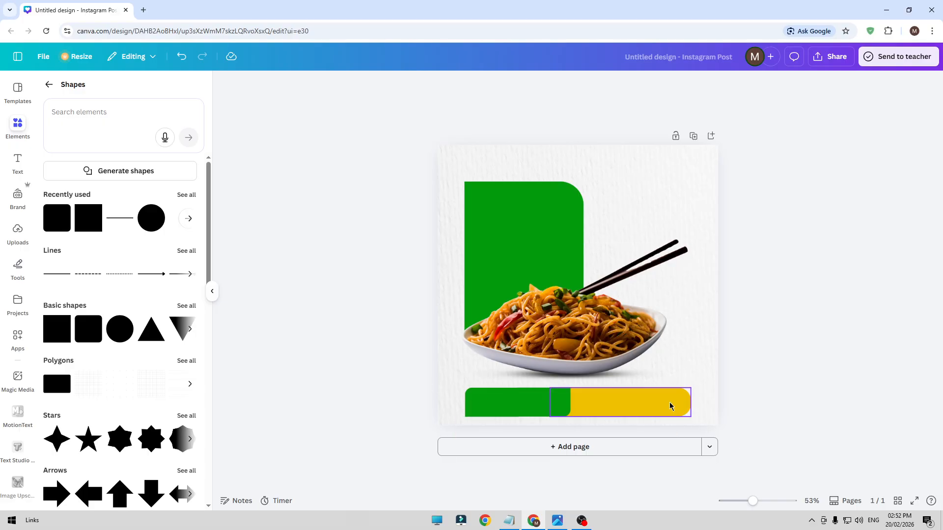
Reduce the corner rounding of the yellow bar
click(687, 404)
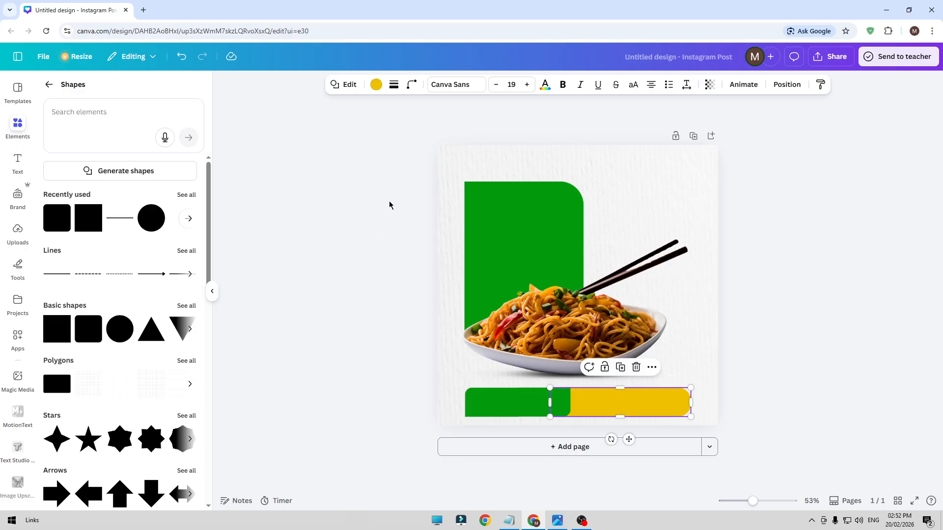
click(405, 91)
drag(399, 126, 388, 126)
click(317, 242)
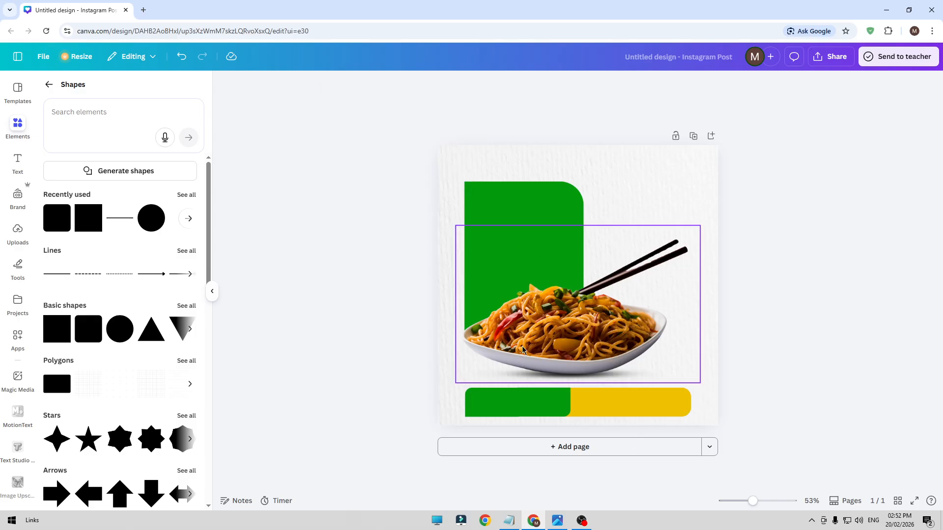
Search the elements for "rectangle with 2 rounded corners diagonal", copied from Notepad, and insert the black rectangle with two rounded corners
click(508, 521)
double_click(722, 76)
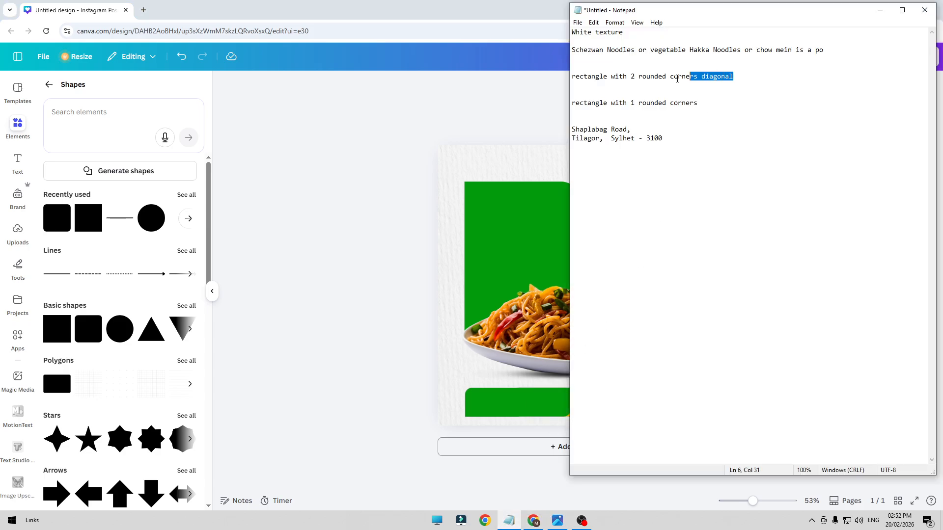
drag(735, 77, 568, 79)
key(ctrl+c)
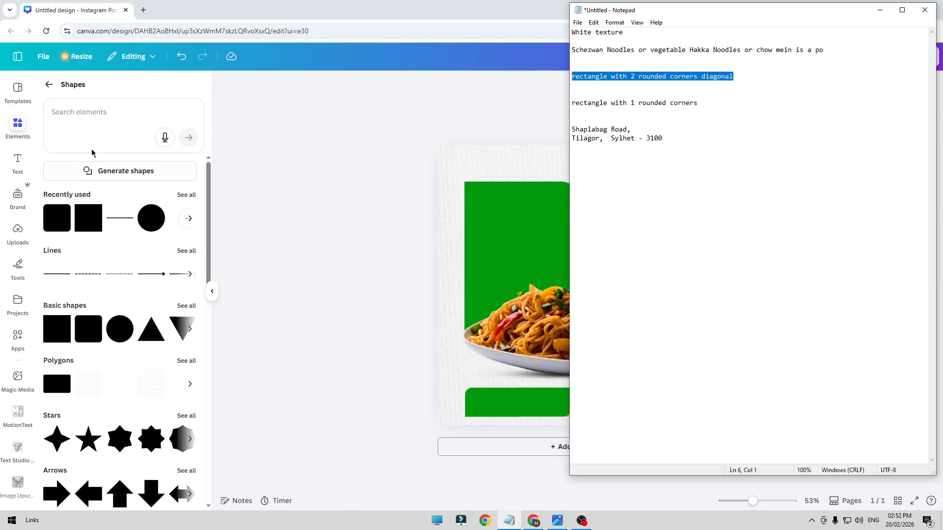
click(51, 88)
click(78, 95)
key(ctrl+v)
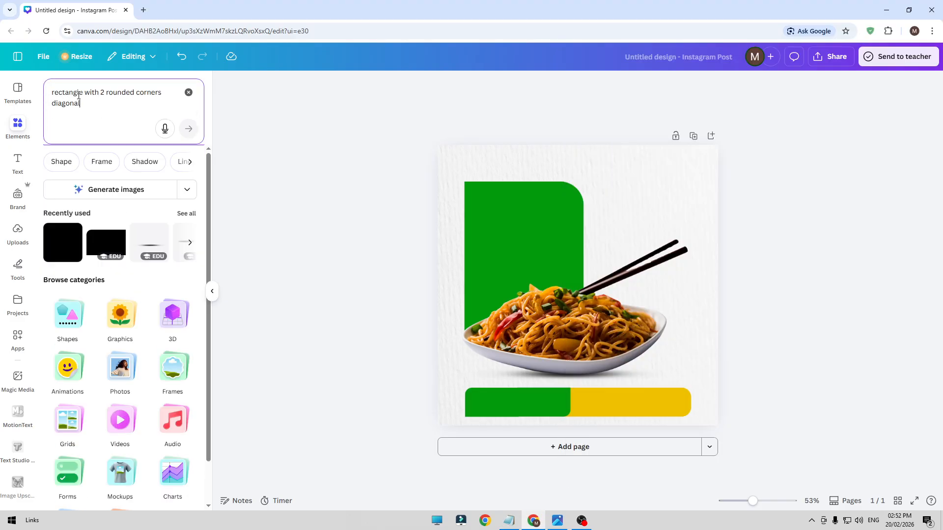
key(Return)
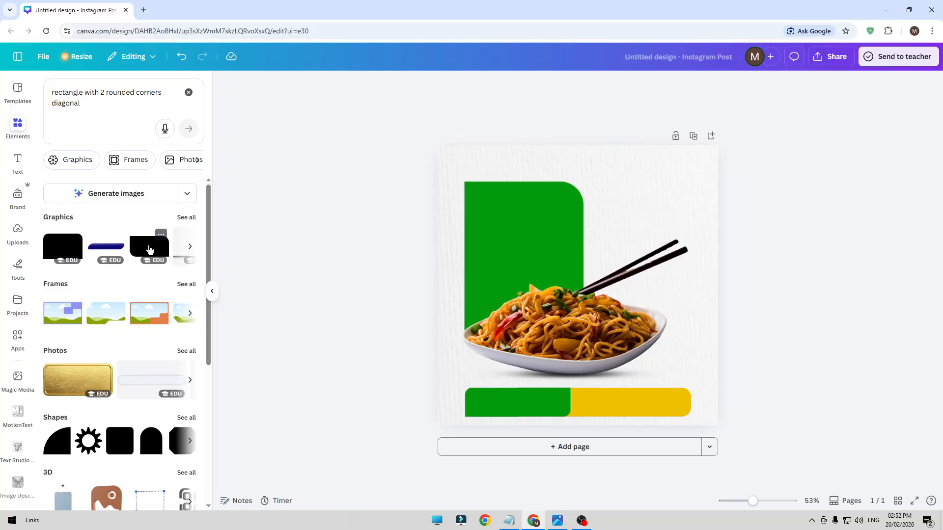
click(149, 249)
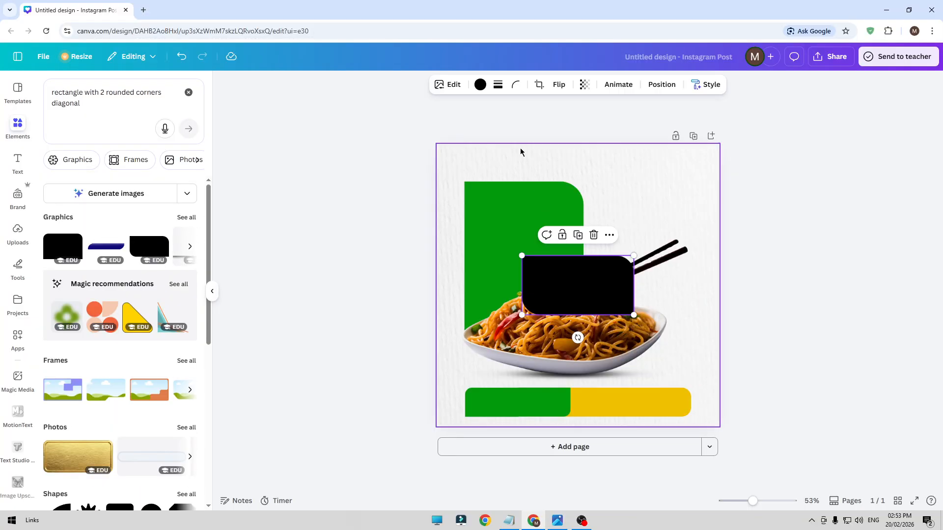
Recolor the new rectangle with the document's yellow, then shrink and place it to the right of the large green rectangle
click(481, 84)
click(123, 157)
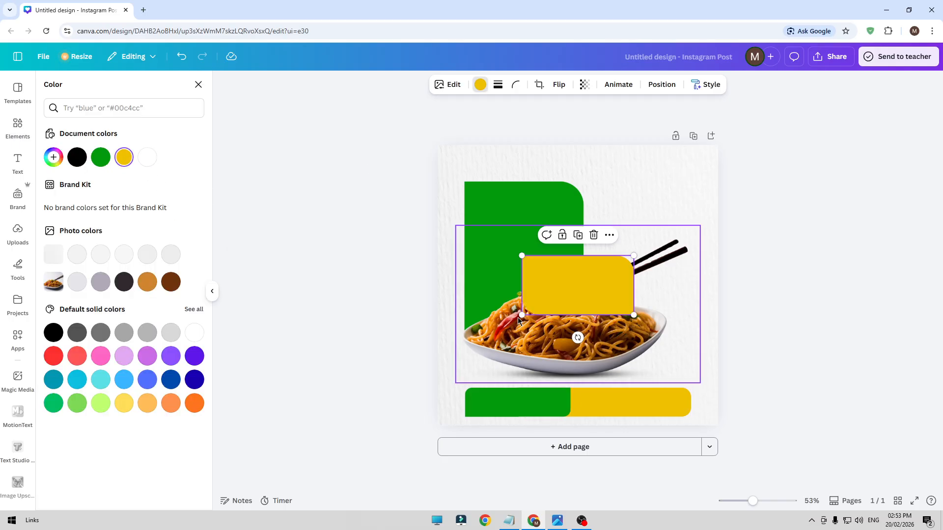
drag(517, 317, 555, 298)
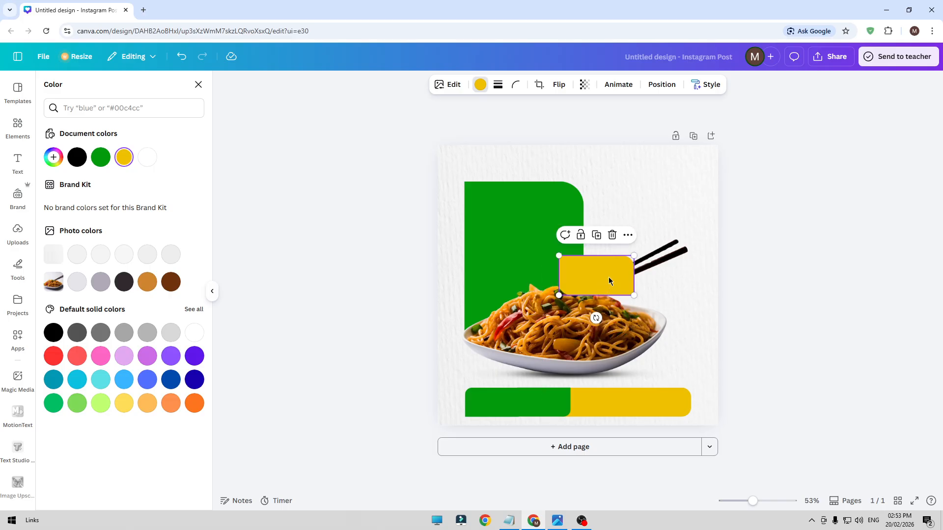
drag(609, 281, 658, 244)
click(773, 268)
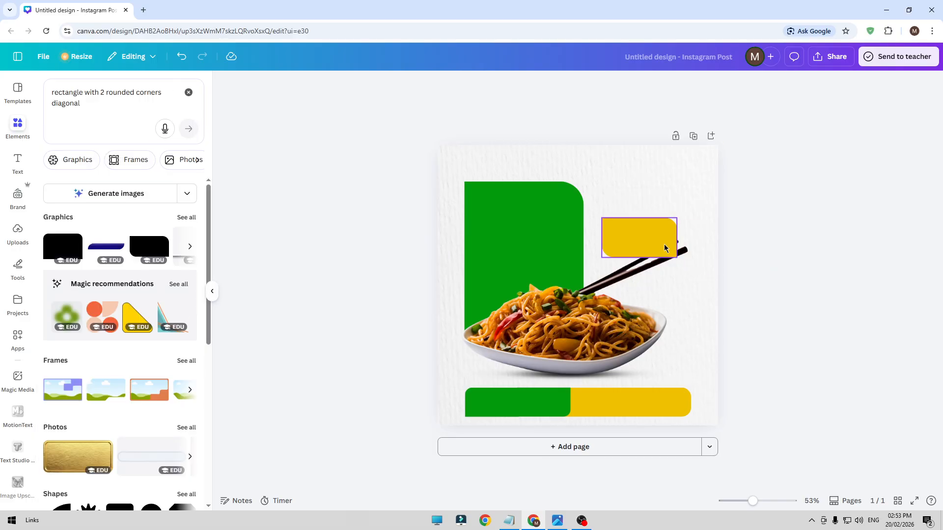
Move the small yellow rectangle slightly lower and enlarge it a little over the chopstick tips
click(663, 244)
drag(664, 244, 664, 252)
click(776, 279)
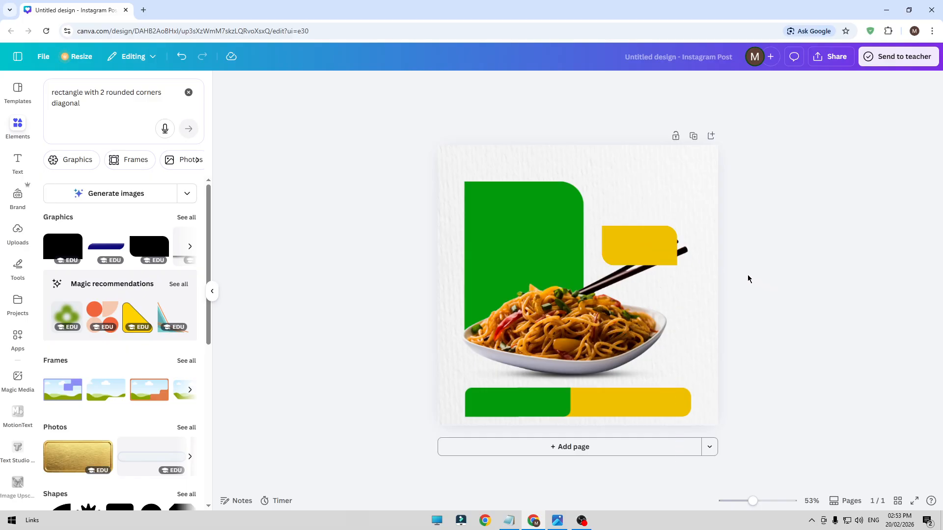
click(672, 256)
drag(677, 266, 680, 267)
click(695, 253)
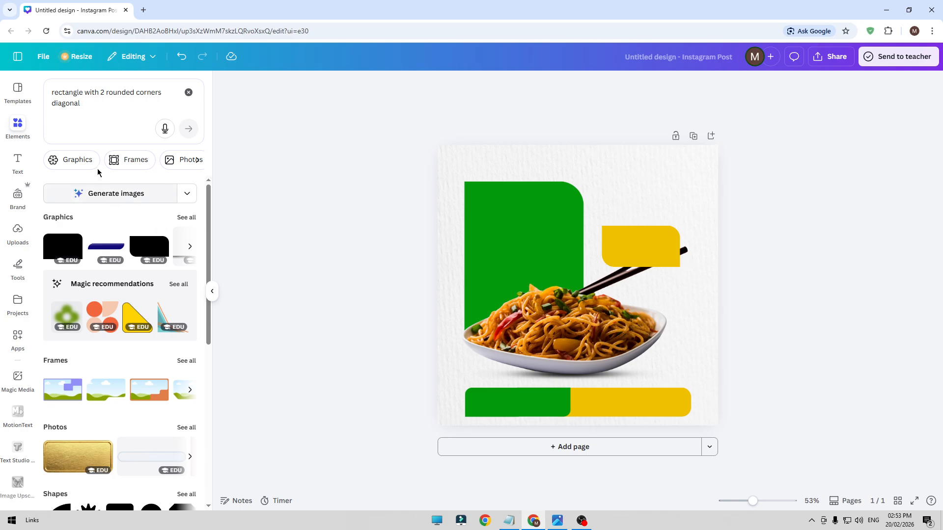
Search the elements for "leaf", show only photos, and insert the single light green leaf lying diagonally
drag(90, 109, 33, 93)
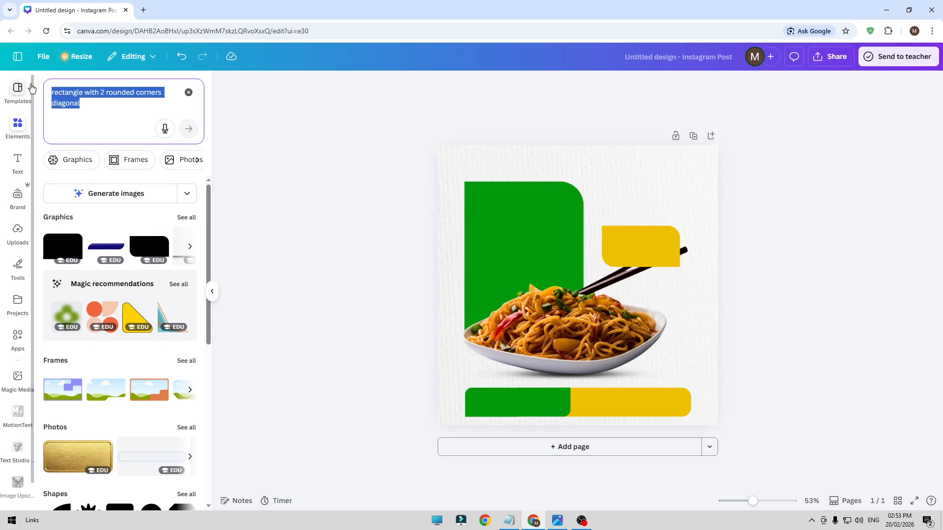
text(leaf)
key(Return)
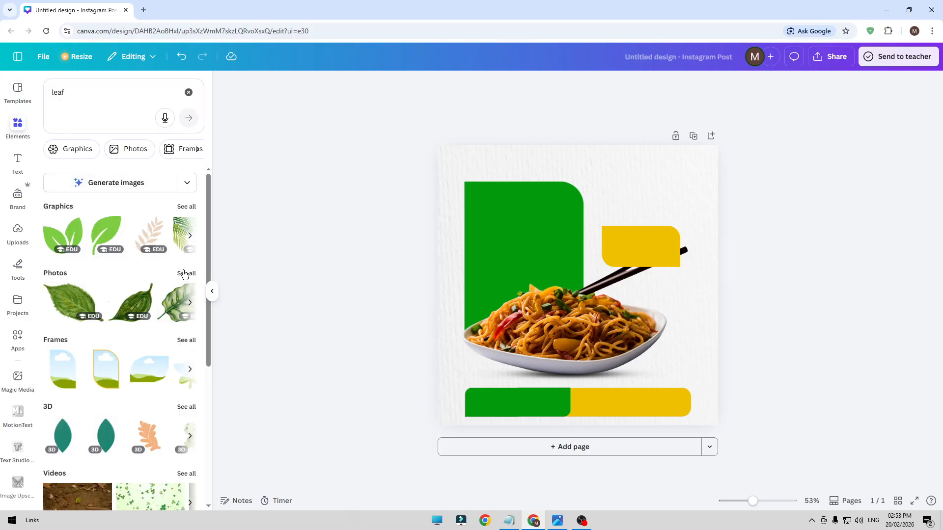
click(186, 273)
scroll(136, 347, down, 10)
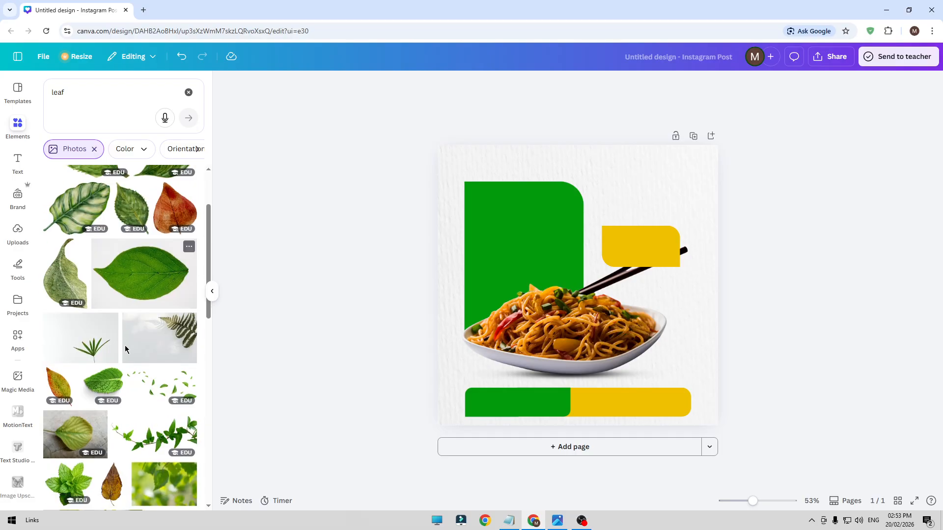
scroll(136, 348, down, 2)
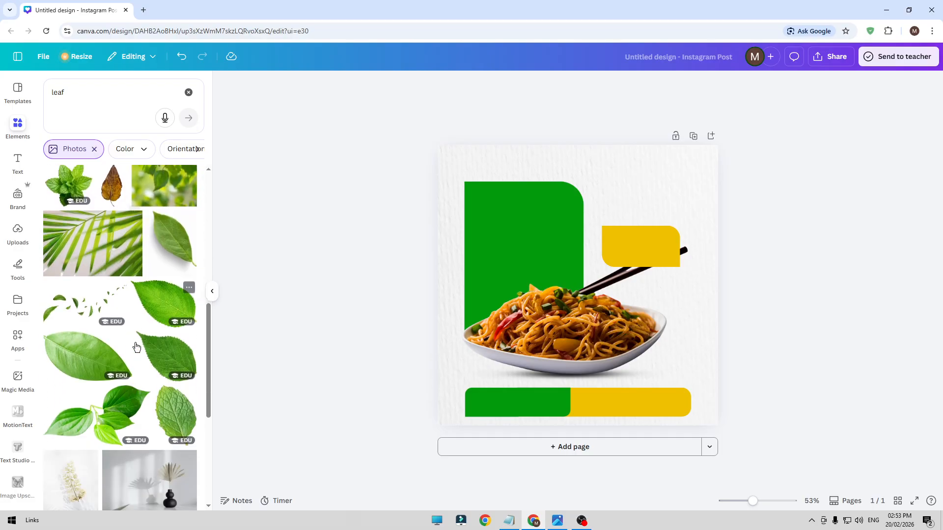
click(96, 352)
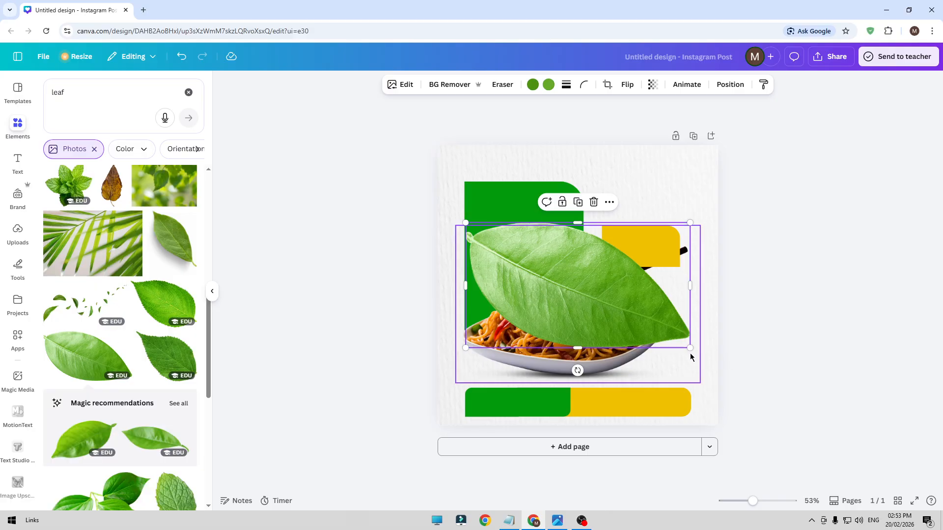
Shrink and rotate the leaf beside the large green rectangle's upper left, and place a rotated copy to the lower right of the noodle bowl
drag(689, 348, 541, 284)
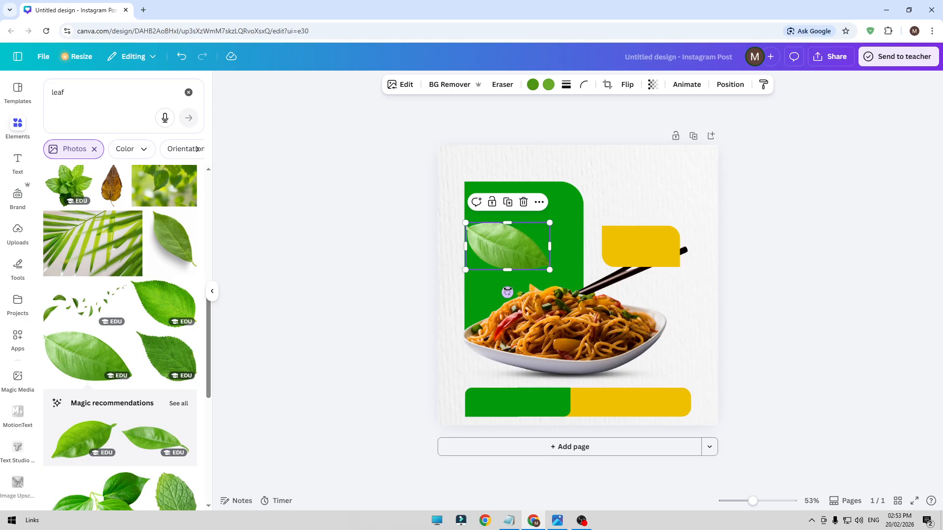
drag(507, 293, 440, 181)
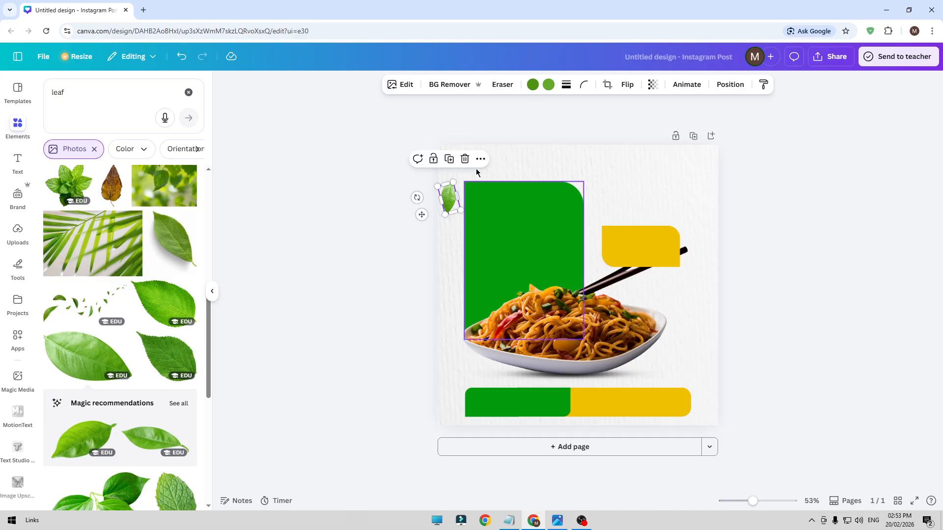
click(452, 164)
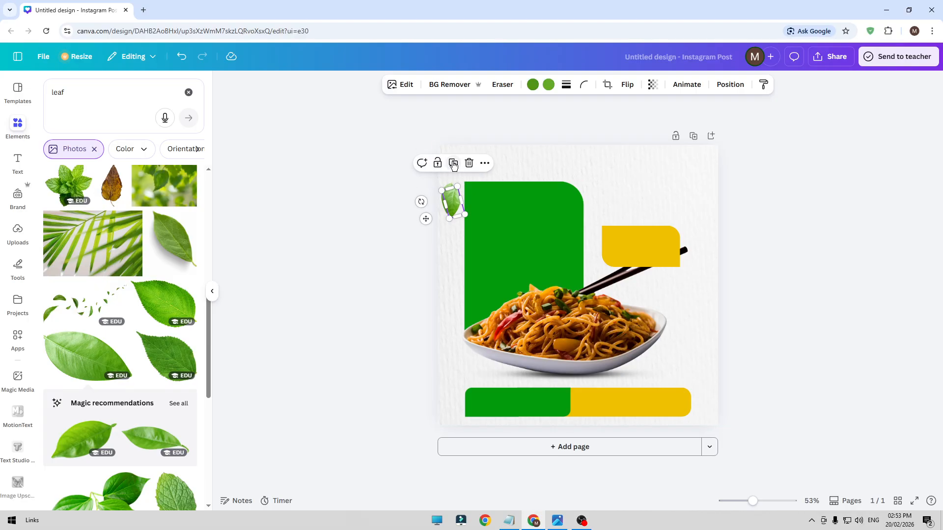
drag(454, 211, 644, 349)
drag(706, 353, 684, 369)
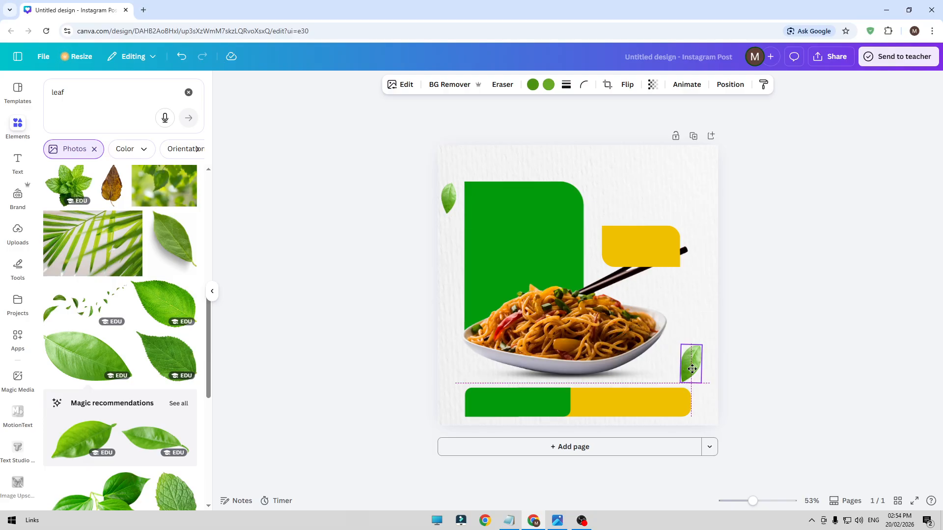
click(848, 337)
Place another copy of the leaf above the small yellow rectangle and blur the whole image at intensity 70
click(696, 367)
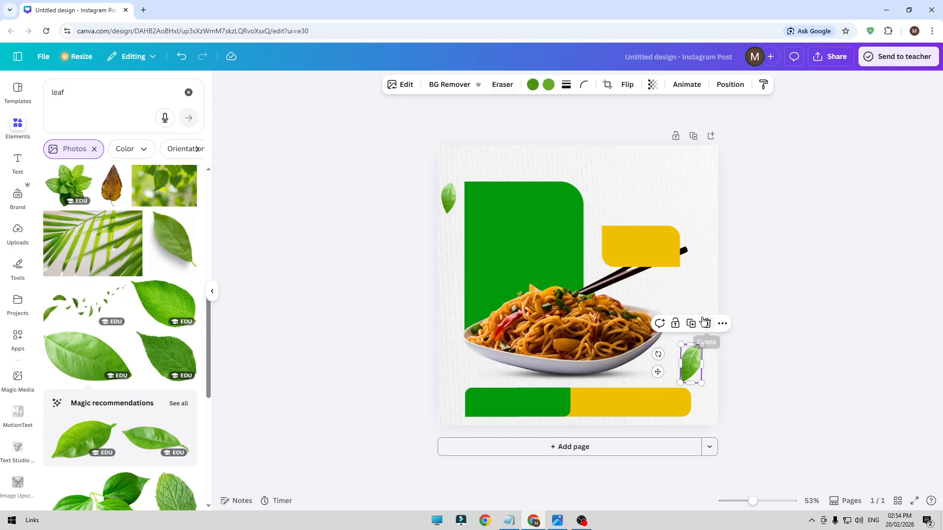
drag(697, 367, 674, 199)
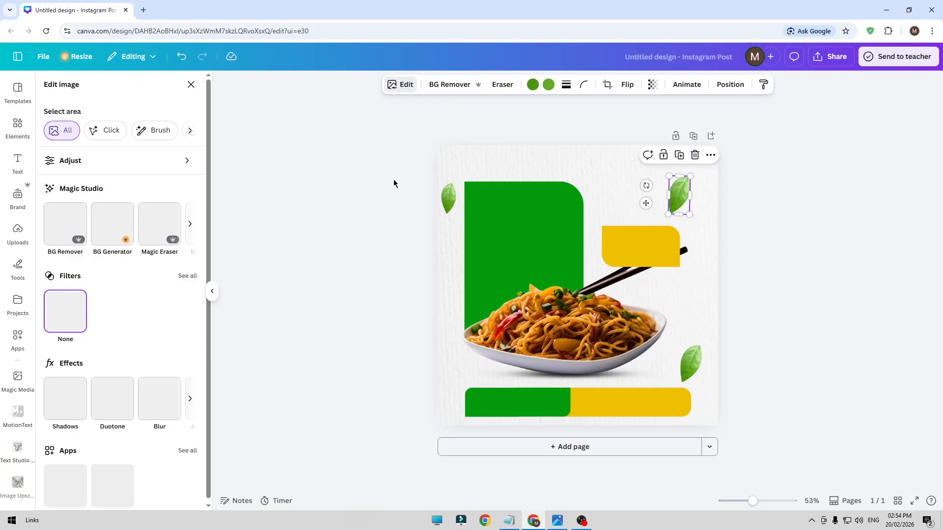
click(159, 403)
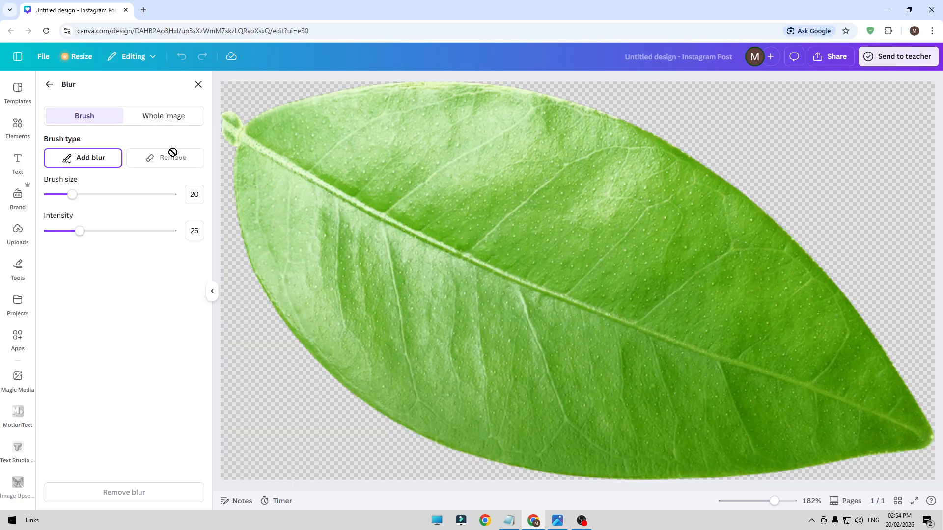
click(178, 117)
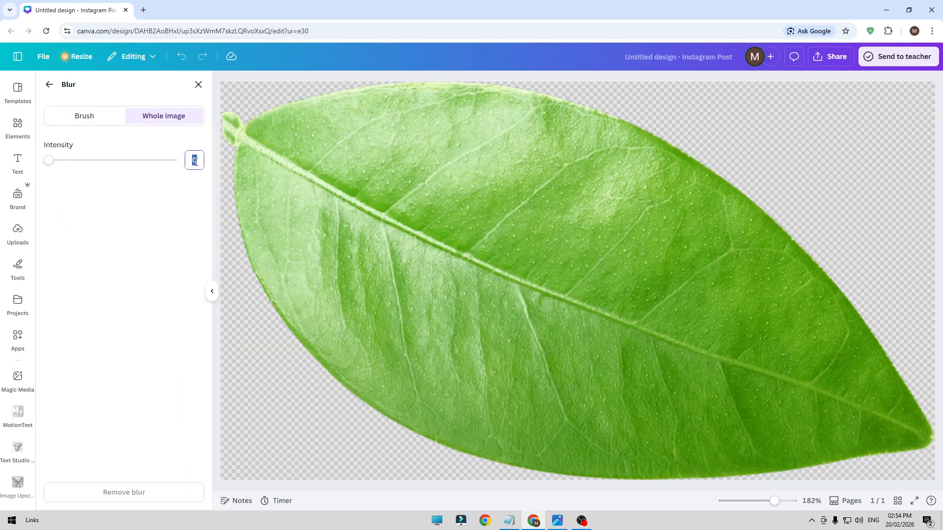
key(Return)
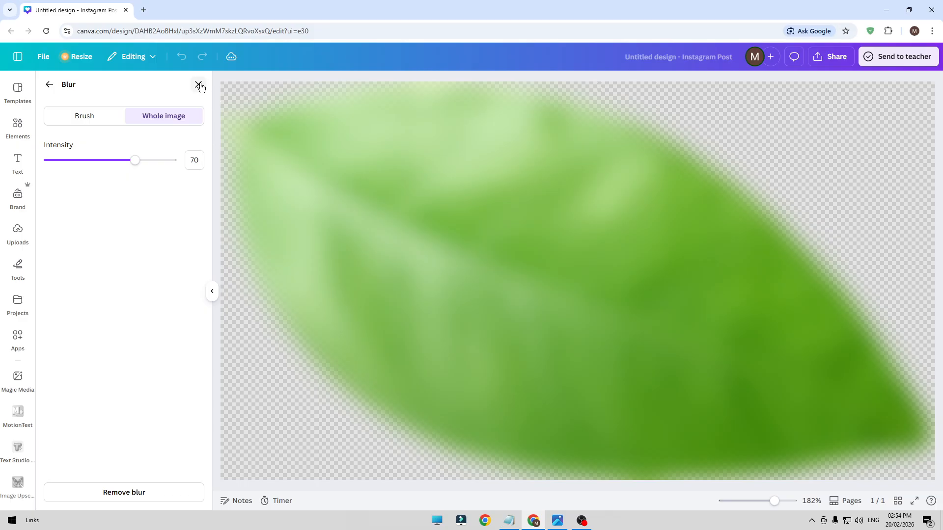
click(198, 85)
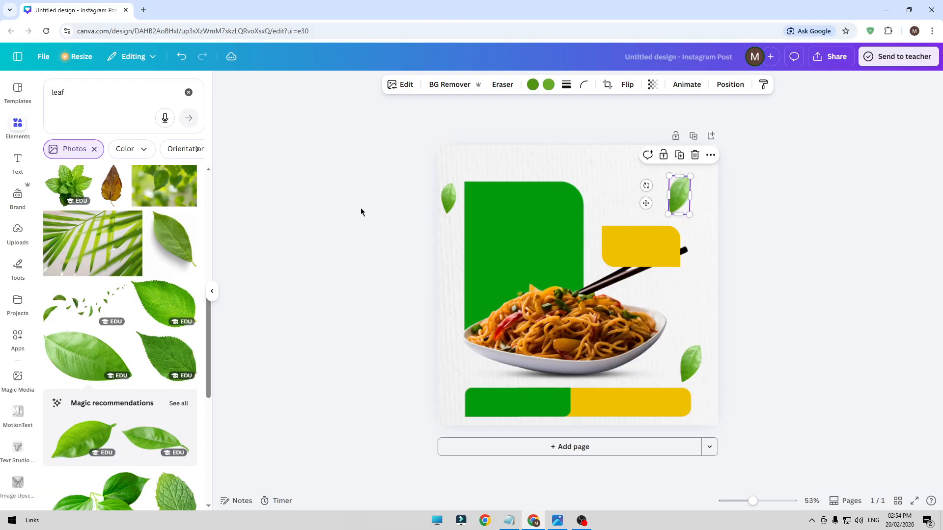
Rotate and enlarge the blurred leaf in the design's top-right corner, and place a copy partly off the page in the bottom-left corner
drag(646, 186, 703, 231)
drag(684, 198, 349, 380)
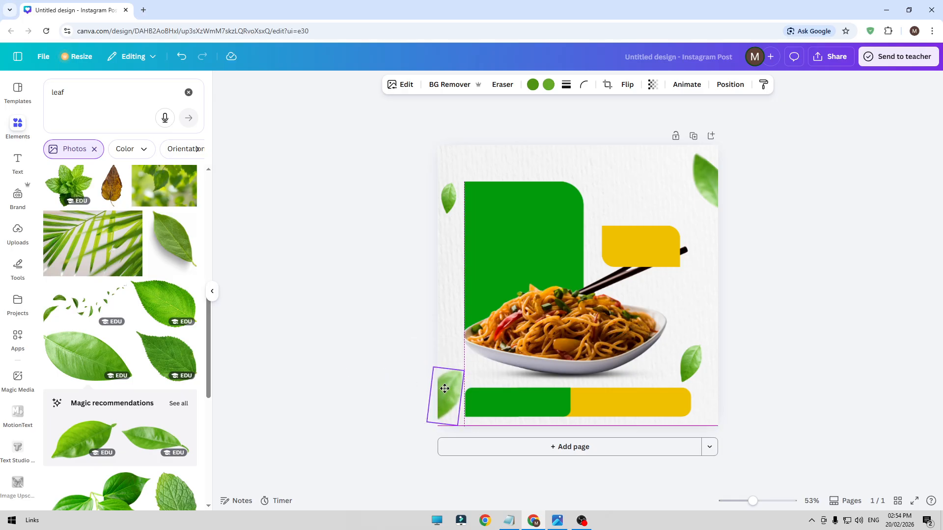
click(363, 331)
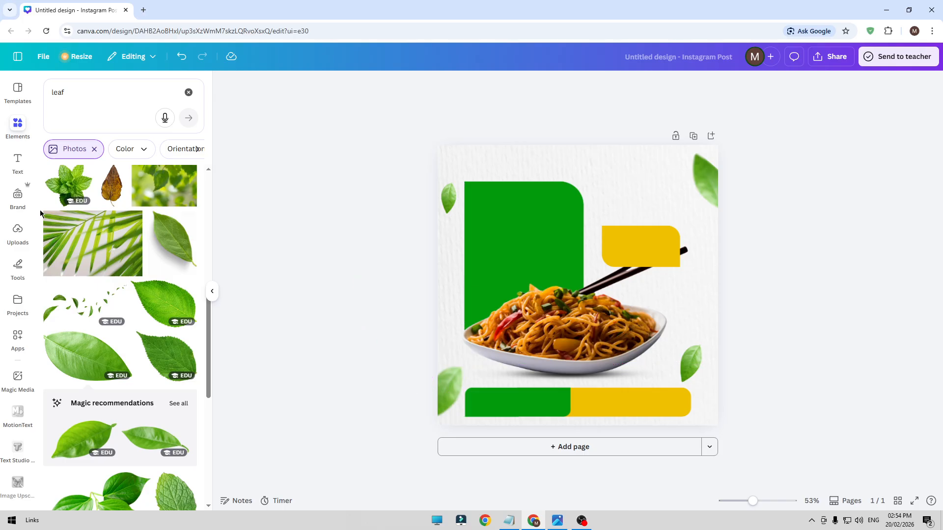
Clear the element search and add a text box reading "Wrap up your hunger with"
click(189, 92)
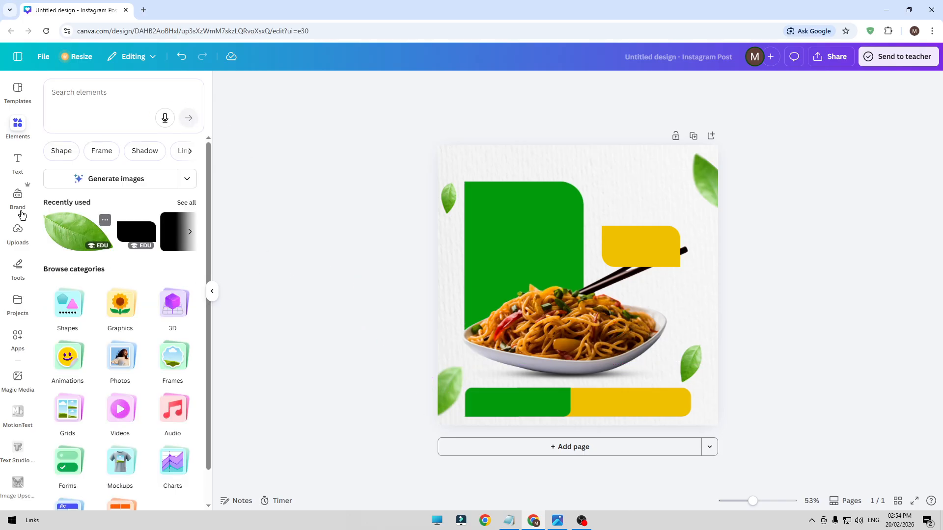
click(17, 162)
click(140, 123)
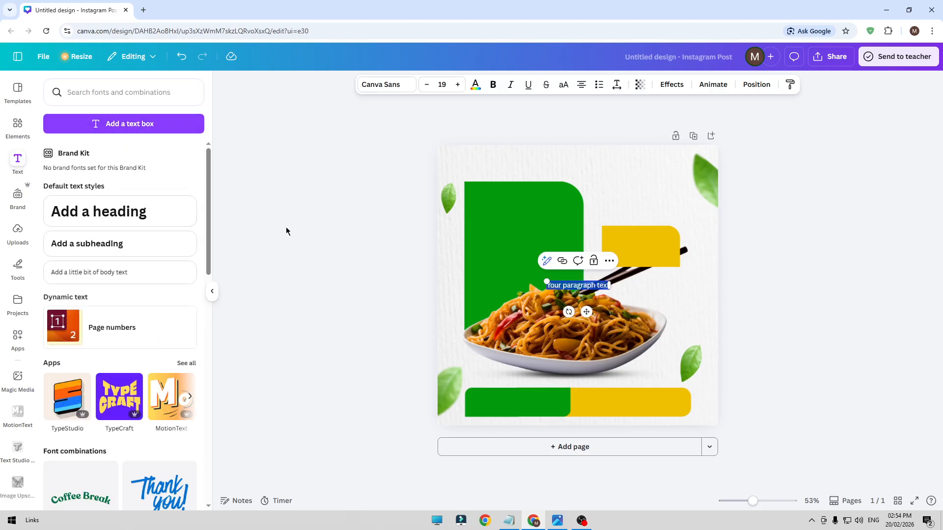
text(Wrap)
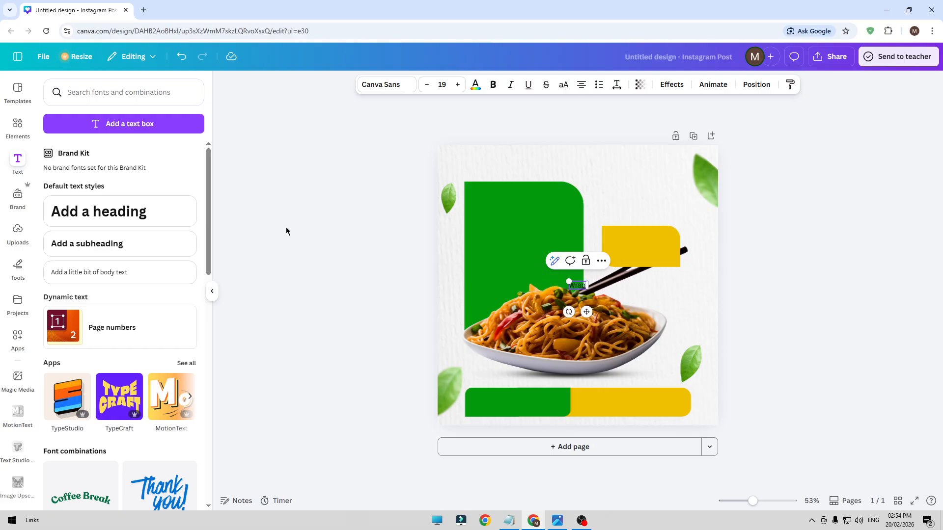
text( up you)
text(r)
text( n)
text(oodle)
text( with)
click(303, 249)
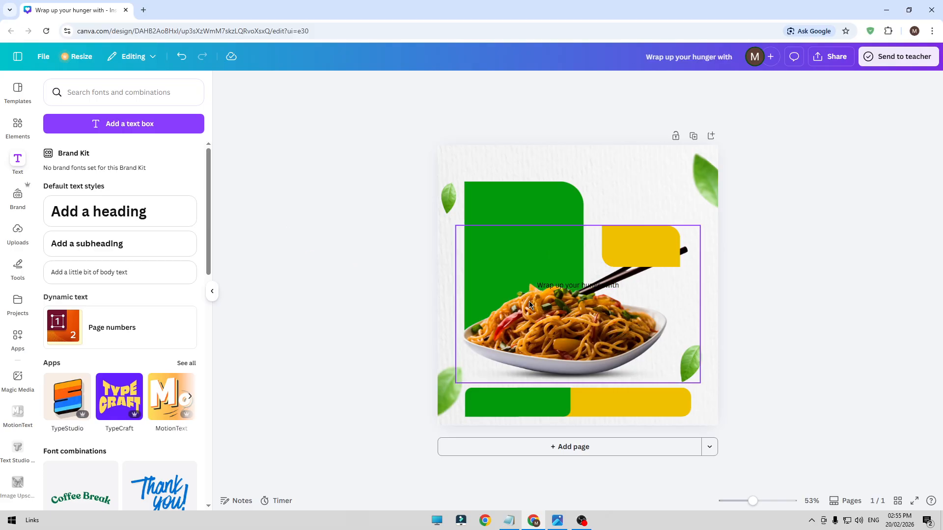
Move the text onto the large green rectangle, narrow it to wrap onto two lines, and left-align it
drag(559, 290, 518, 222)
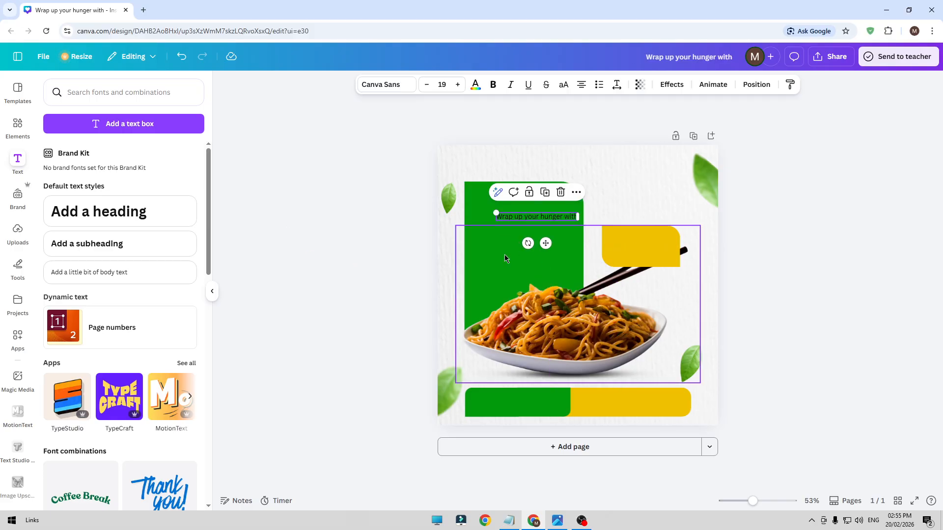
drag(583, 216, 543, 217)
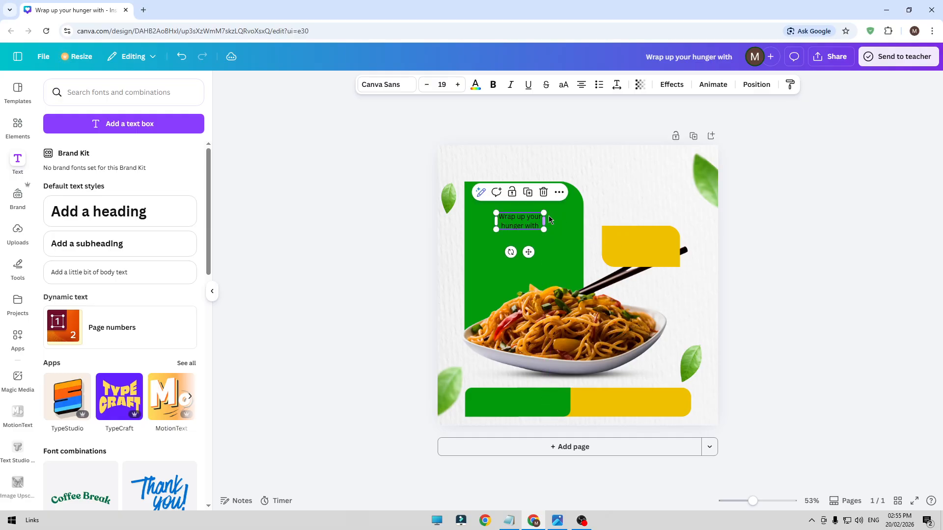
click(580, 85)
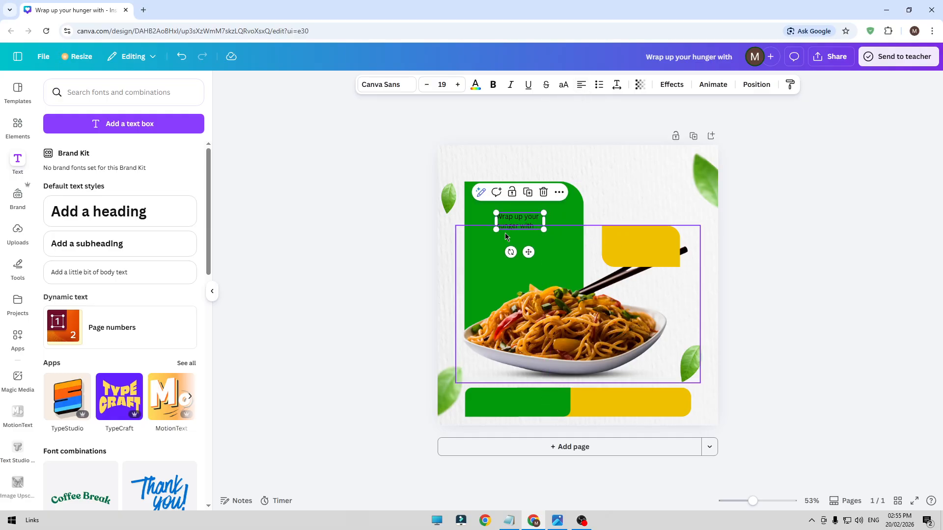
Change the color of the "Wrap up your hunger with" text to white
click(477, 87)
click(187, 328)
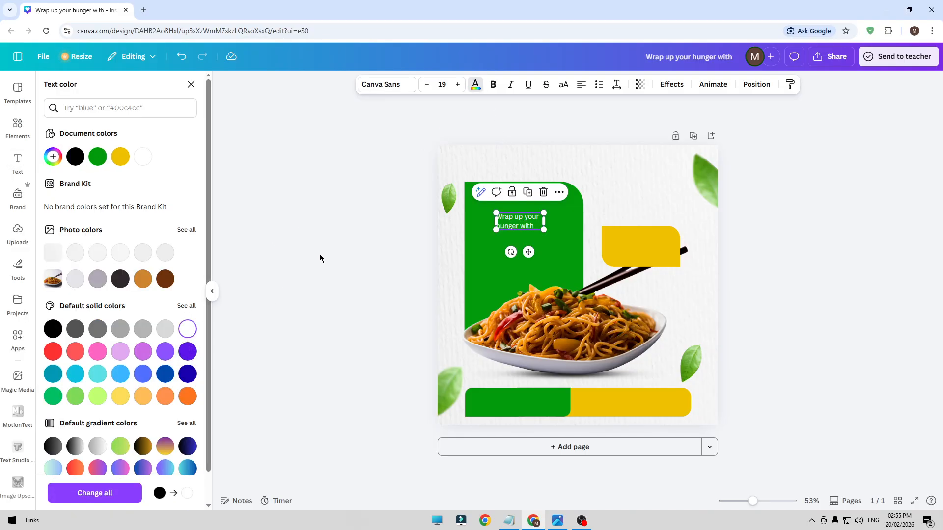
click(319, 254)
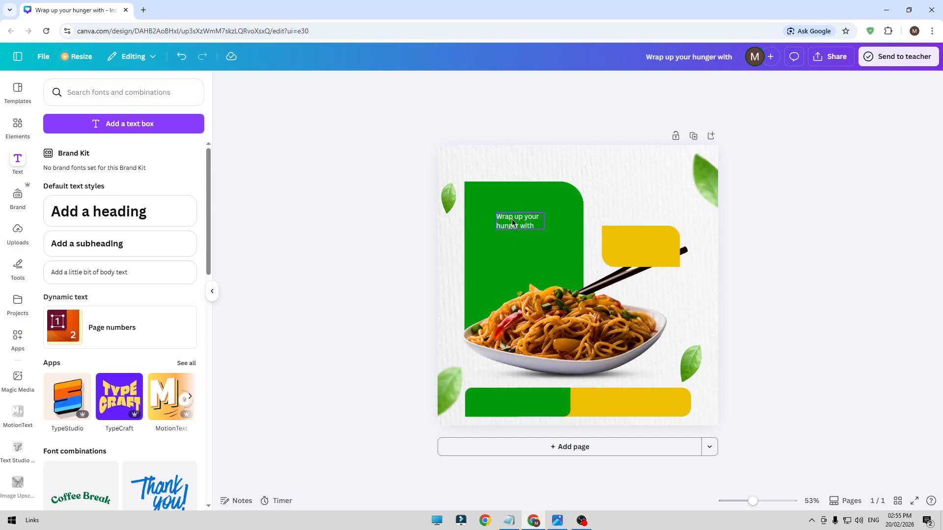
Change the font of the "Wrap up your hunger with" text to Poppins
click(512, 219)
click(387, 84)
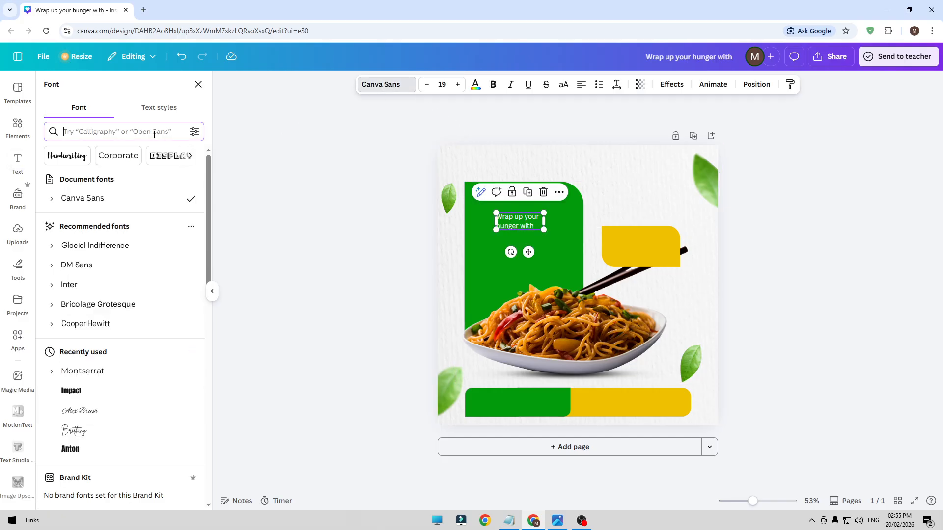
click(154, 132)
text(poppin)
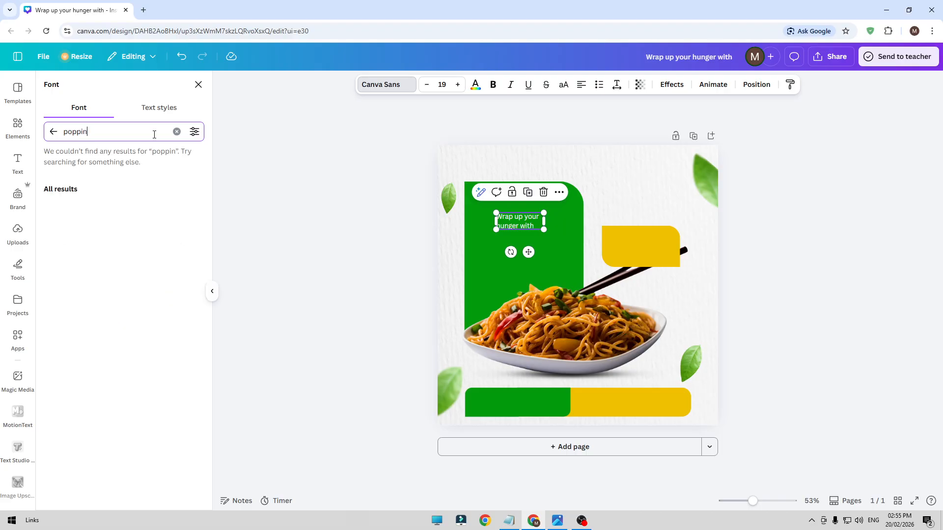
text(s)
click(97, 187)
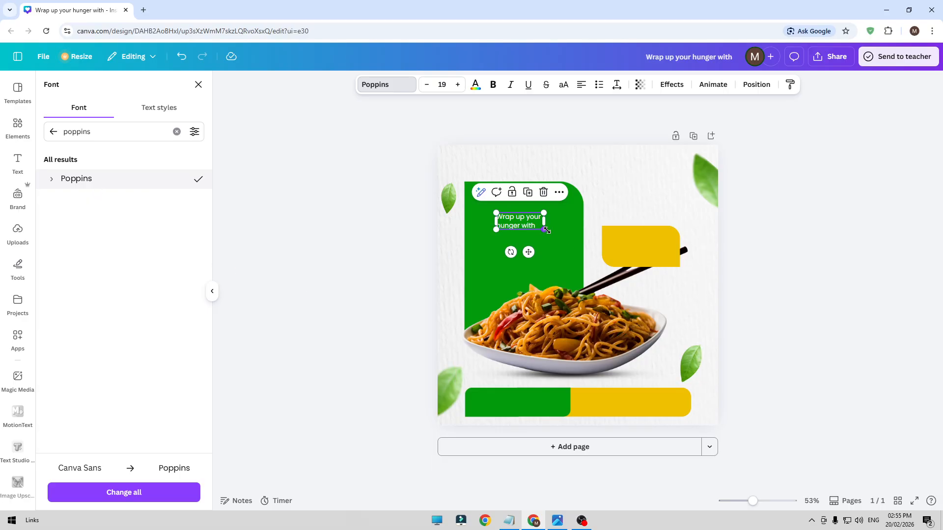
Enlarge the text to about size 38 across the upper part of the green rectangle and slightly reduce its line spacing
drag(544, 229, 502, 217)
click(381, 237)
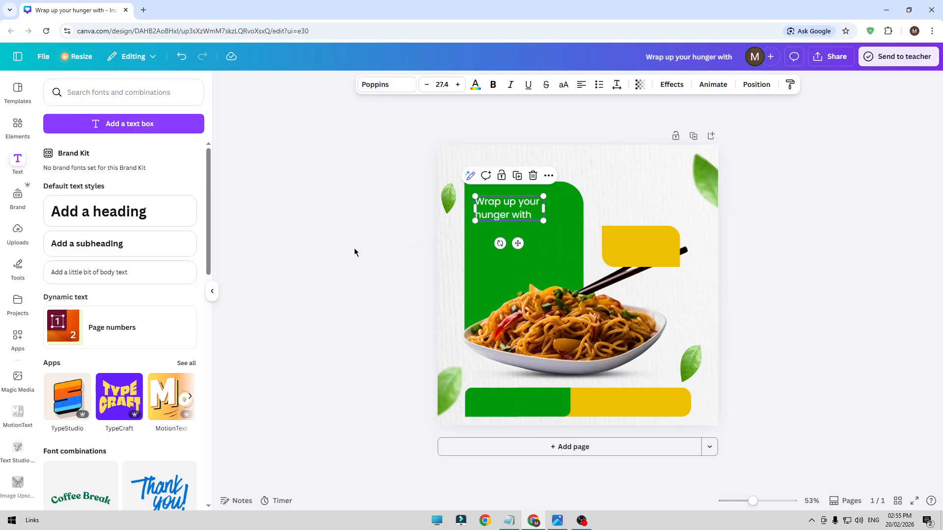
click(512, 208)
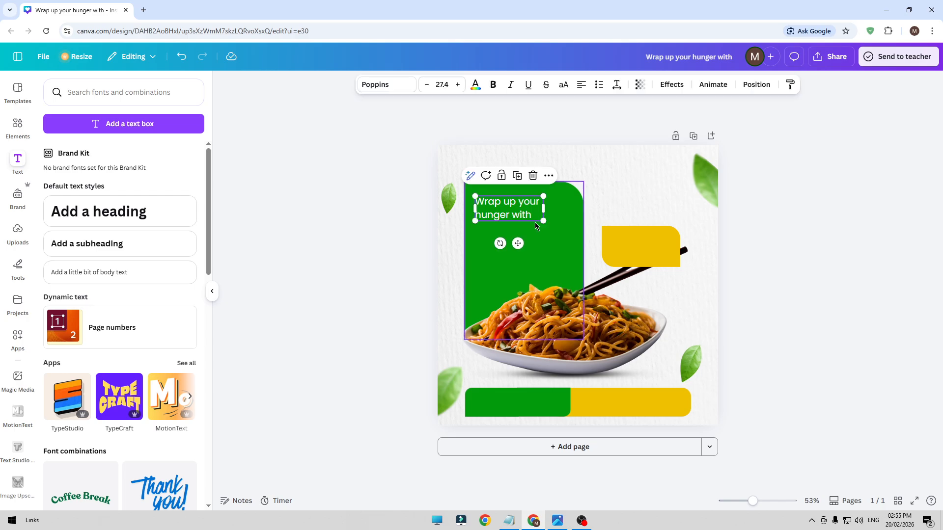
drag(544, 221, 570, 229)
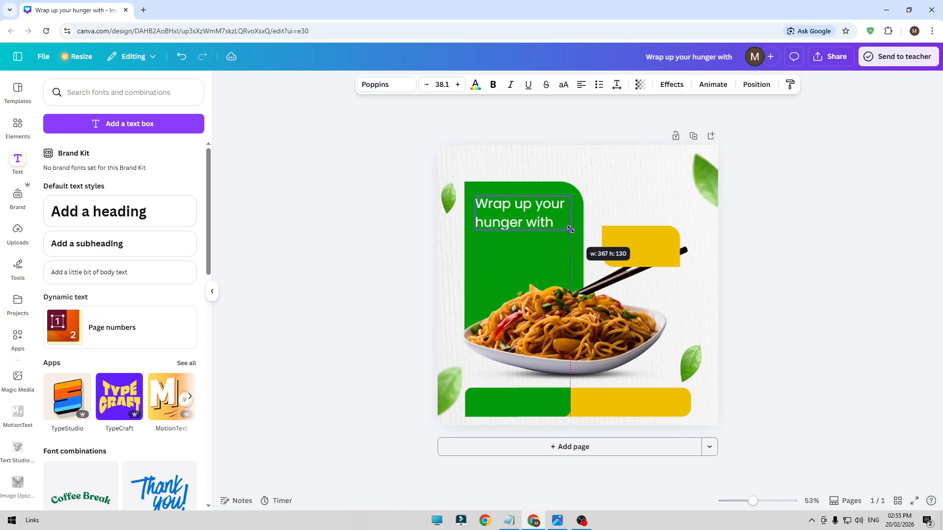
click(616, 84)
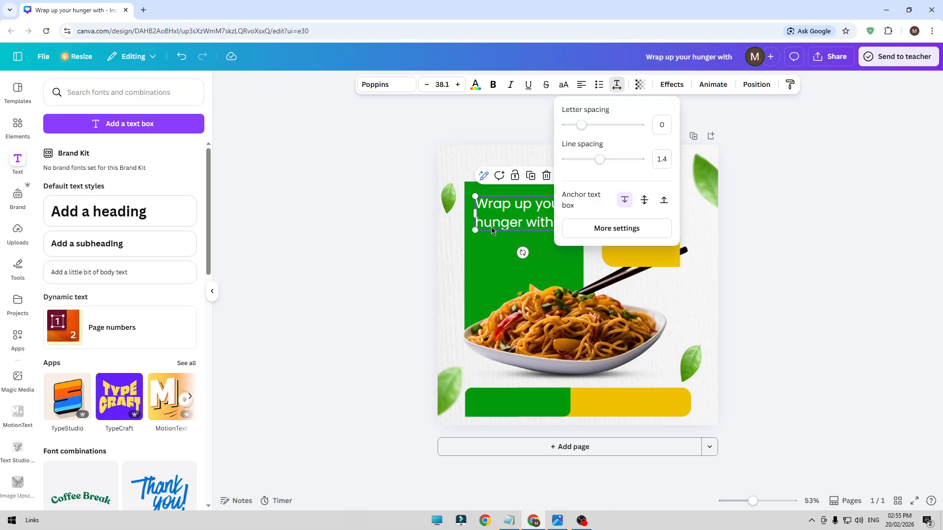
drag(599, 161, 592, 160)
Set the "Wrap up your hunger with" text to the Light weight of Poppins
click(377, 84)
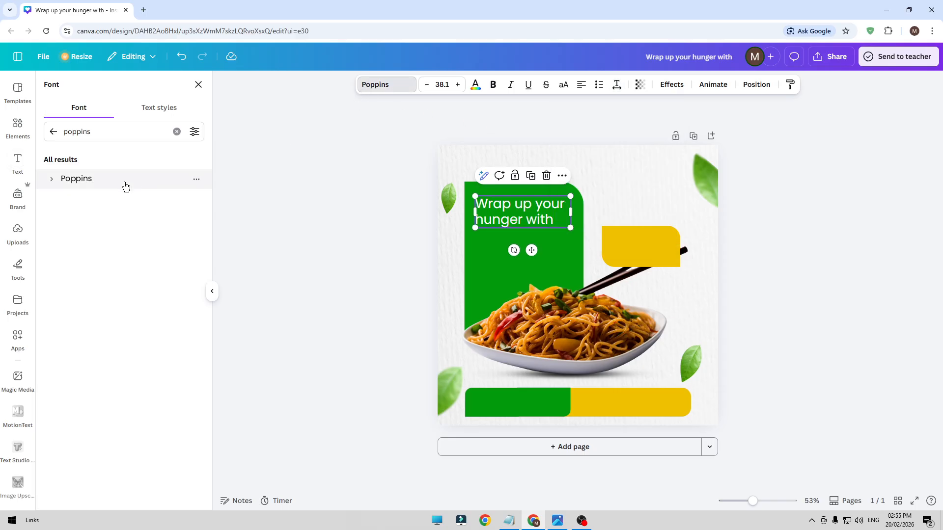
click(52, 184)
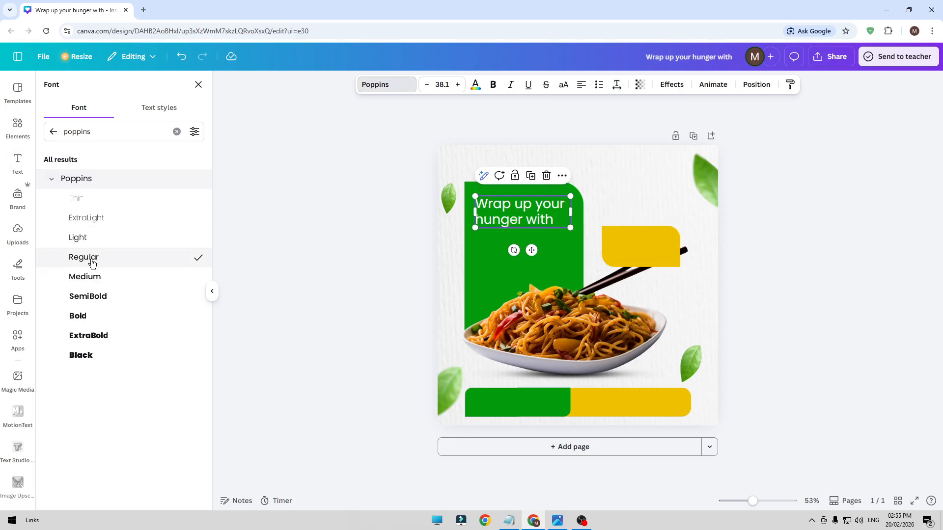
click(97, 244)
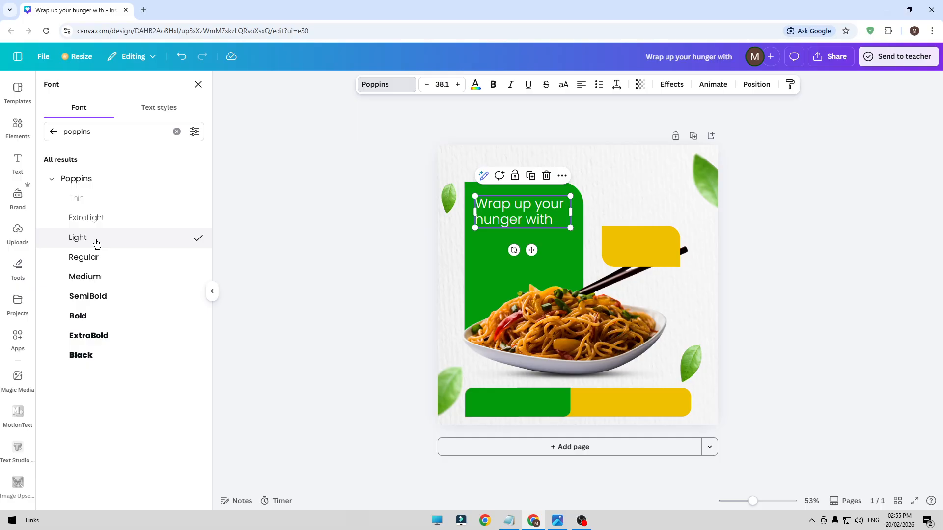
click(353, 208)
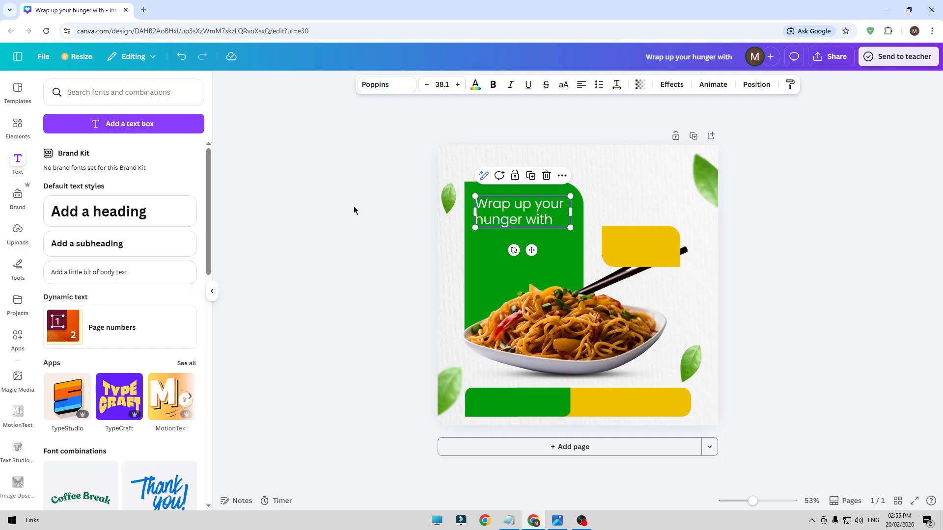
click(523, 217)
click(331, 259)
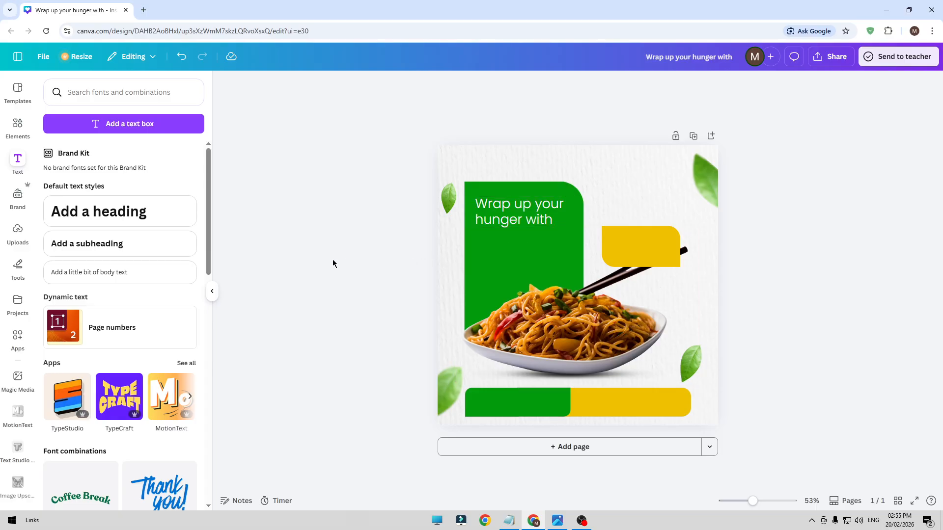
Duplicate the "Wrap up your hunger with" text directly below the original and replace the copy's wording with "Our Special"
click(535, 213)
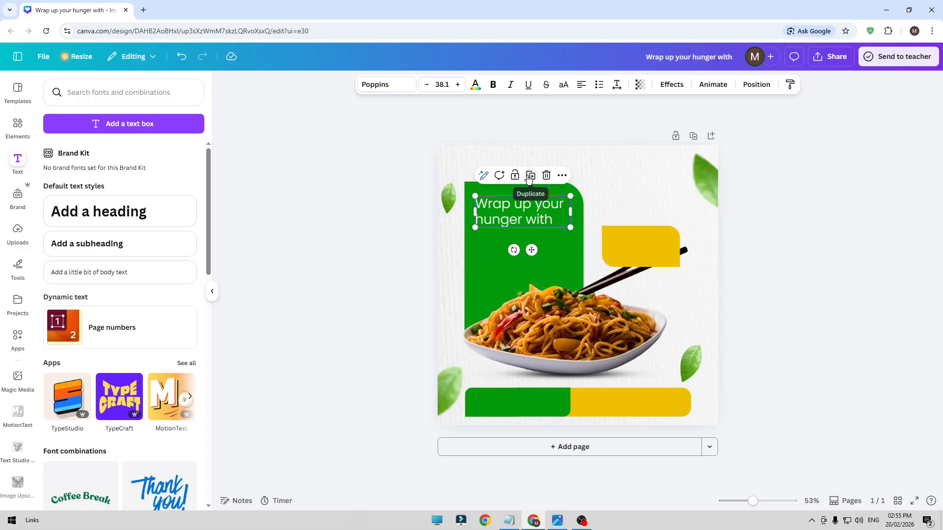
drag(522, 217, 520, 245)
double_click(519, 245)
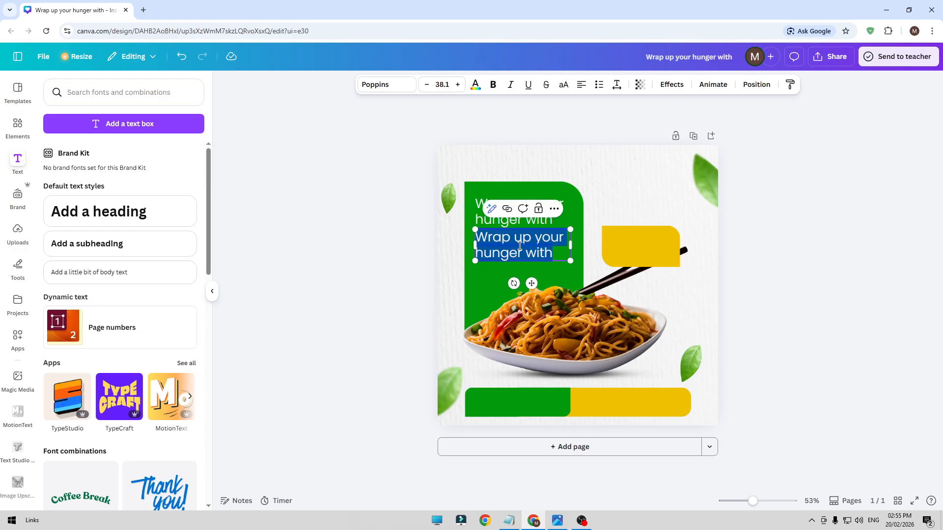
text(Our Special)
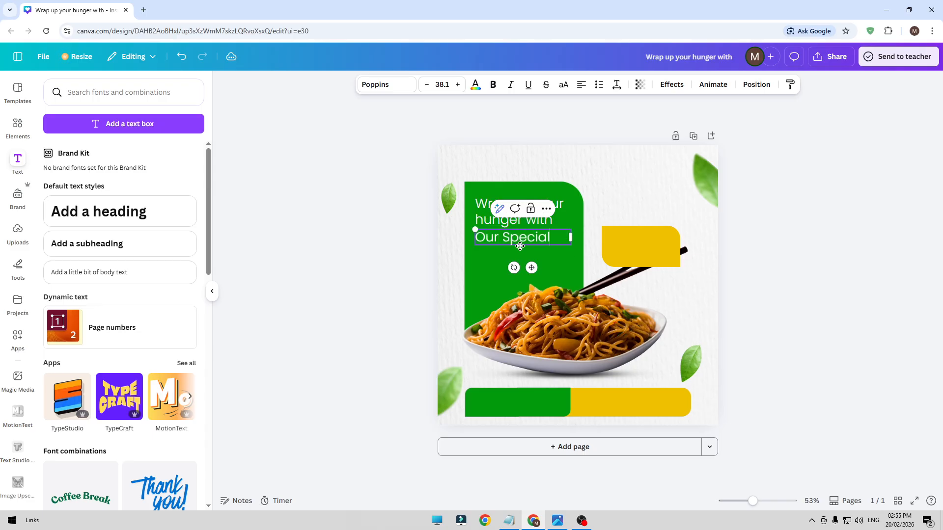
click(402, 263)
Change the "Our Special" text's font to Engagement and enlarge it to about size 84, matching the width of the text above
click(496, 241)
click(393, 85)
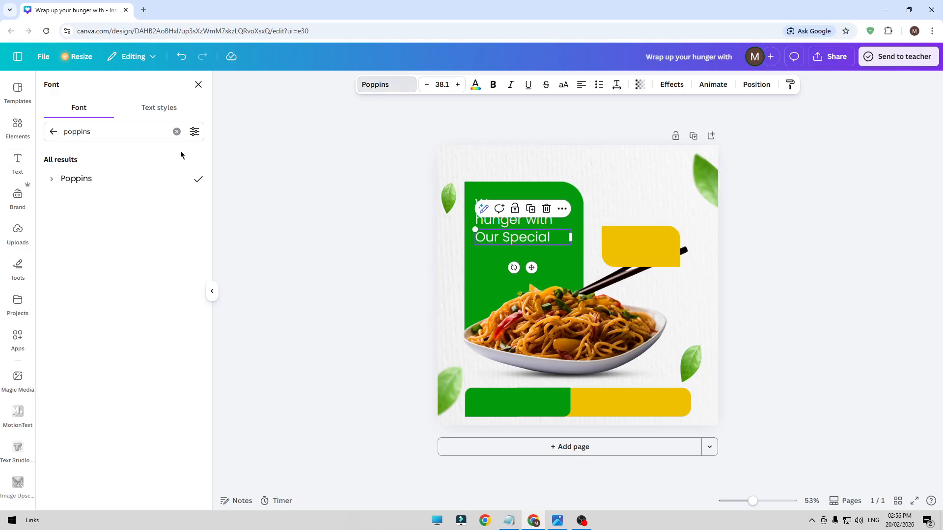
double_click(134, 131)
text(e)
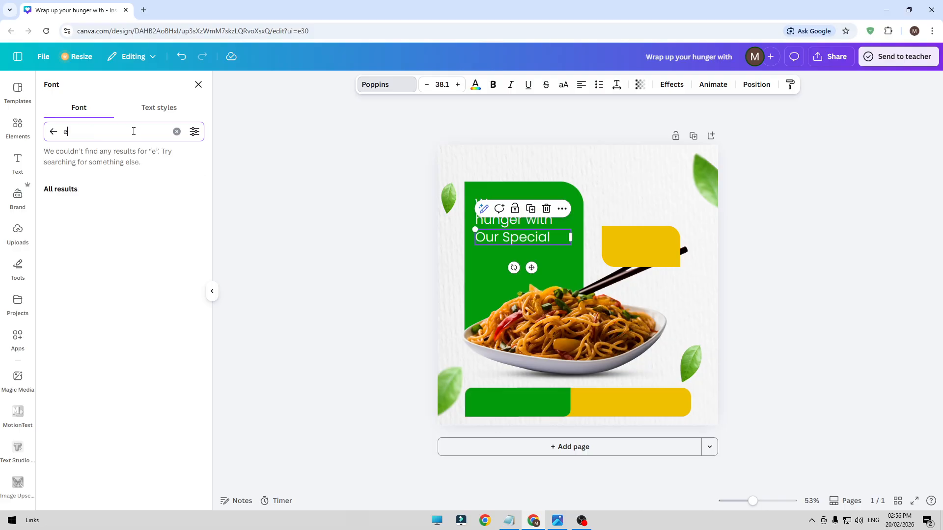
text(ngagement)
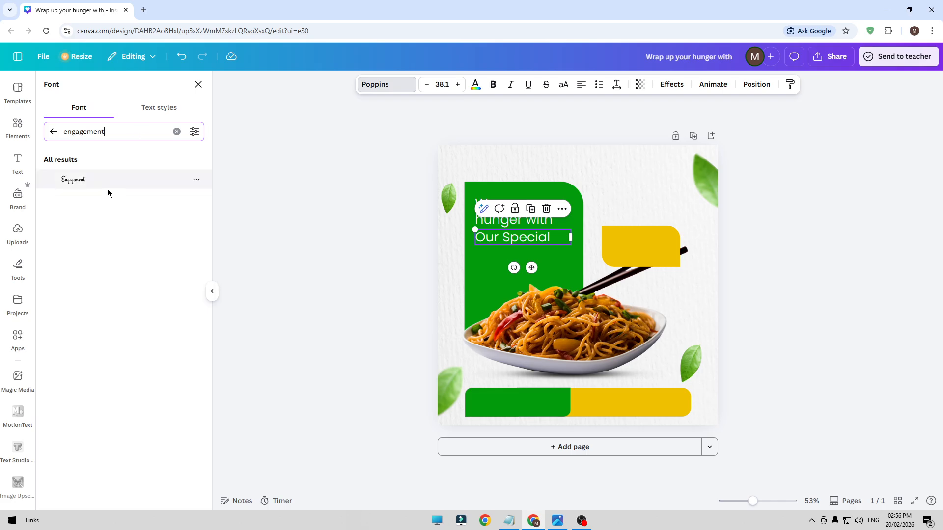
click(105, 189)
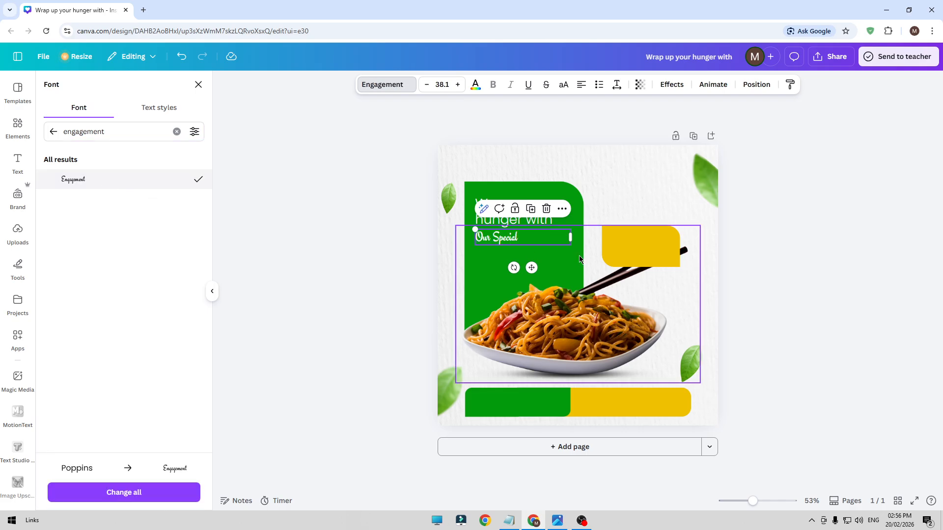
drag(572, 237, 534, 242)
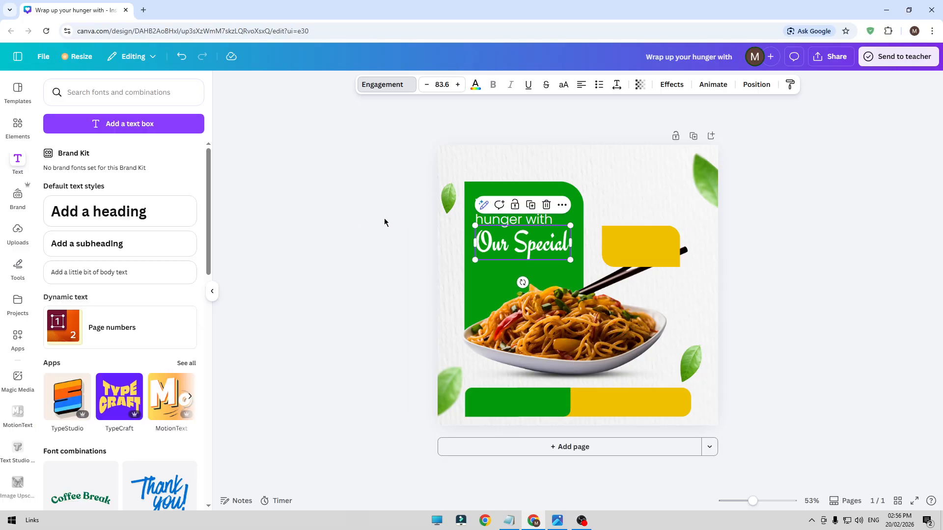
click(318, 239)
Duplicate the "Wrap up your hunger with" text below "Our Special" and replace the copy's wording with "Ramen Noodle" on two lines
click(527, 210)
click(530, 176)
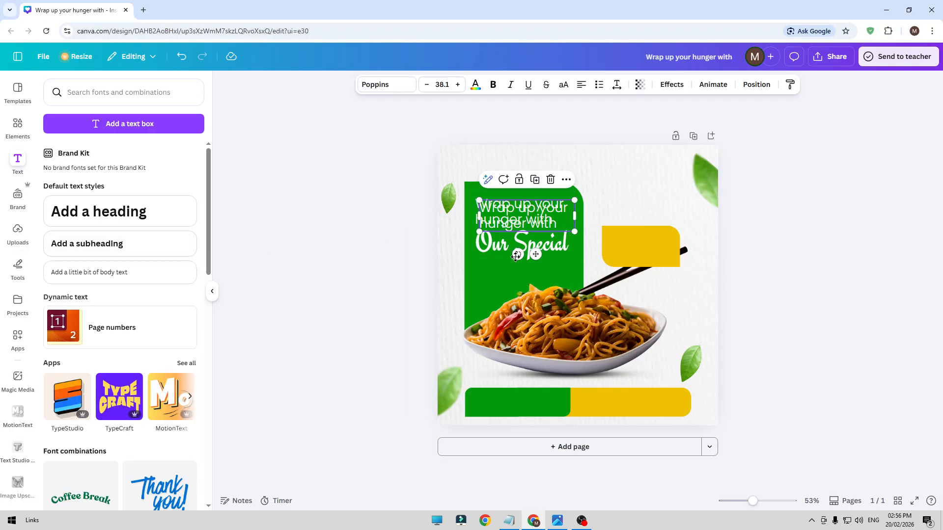
drag(515, 255, 502, 325)
double_click(514, 283)
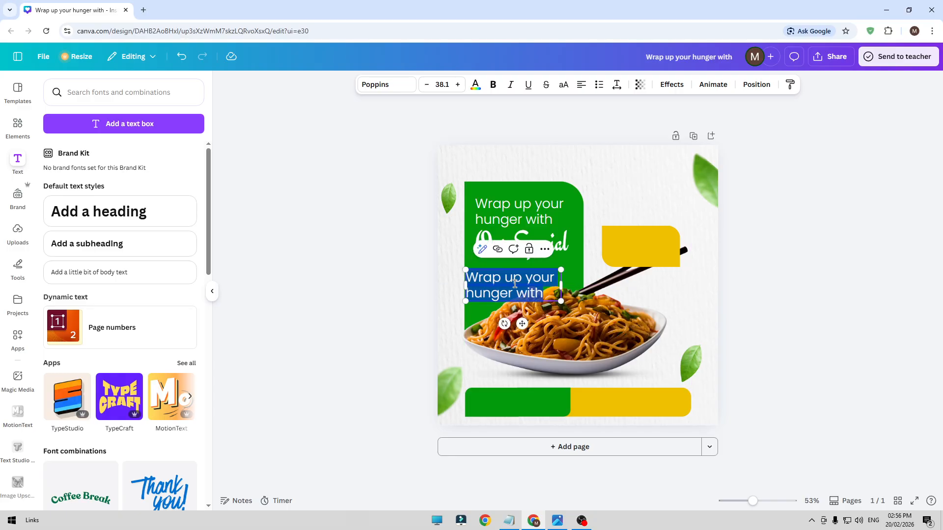
text(Ramen)
key(Return)
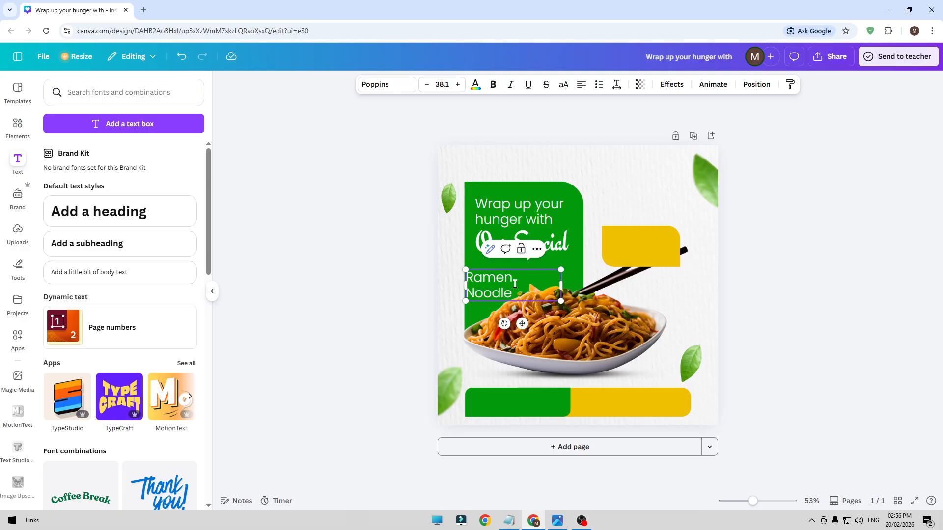
click(328, 290)
Enlarge "Ramen Noodle" to about size 68 just beneath "Our Special" and set it to Poppins Bold
drag(536, 292, 570, 310)
click(391, 88)
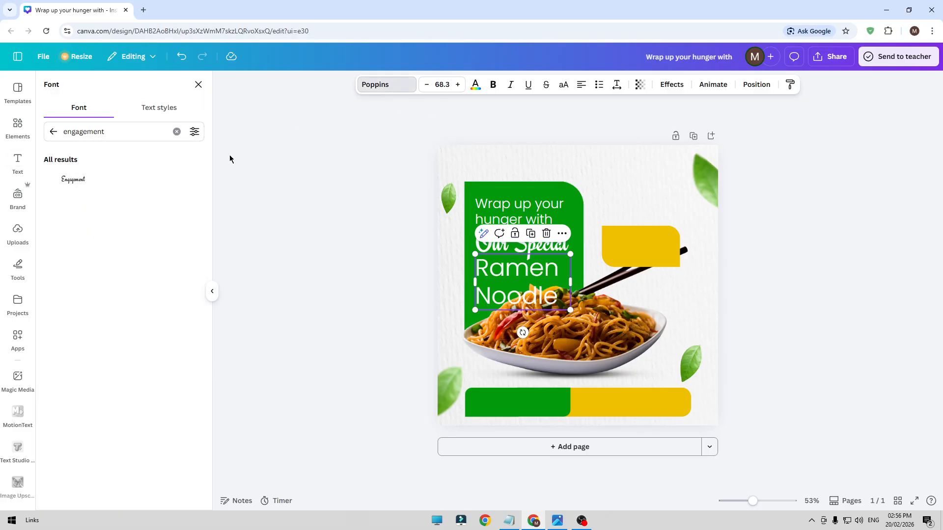
click(52, 132)
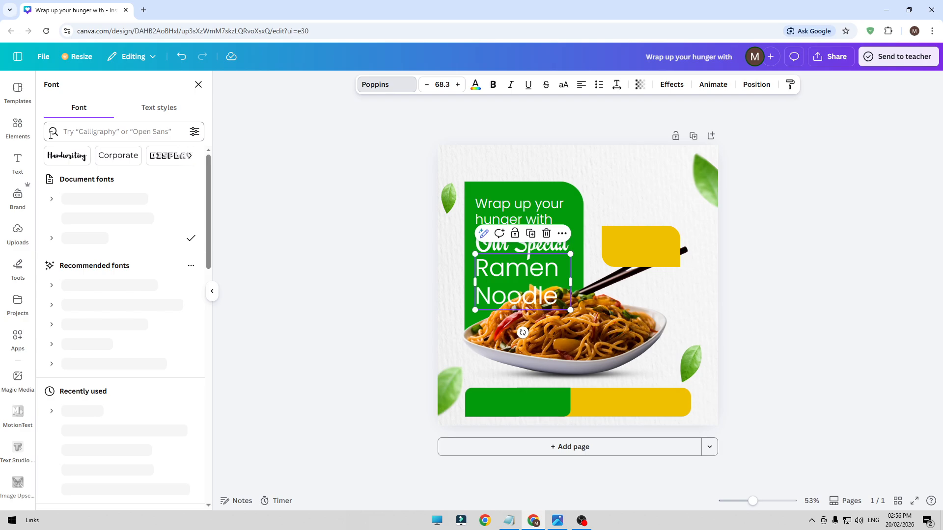
click(52, 238)
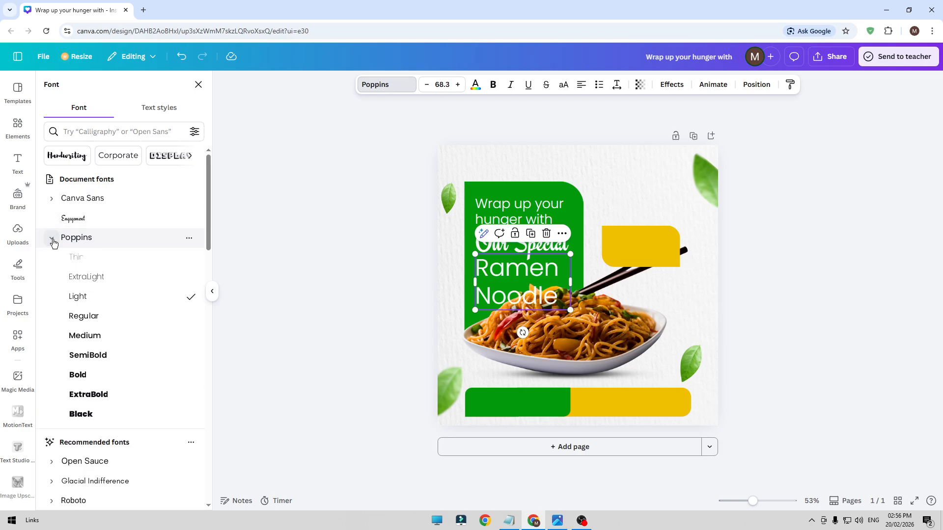
click(81, 374)
click(359, 239)
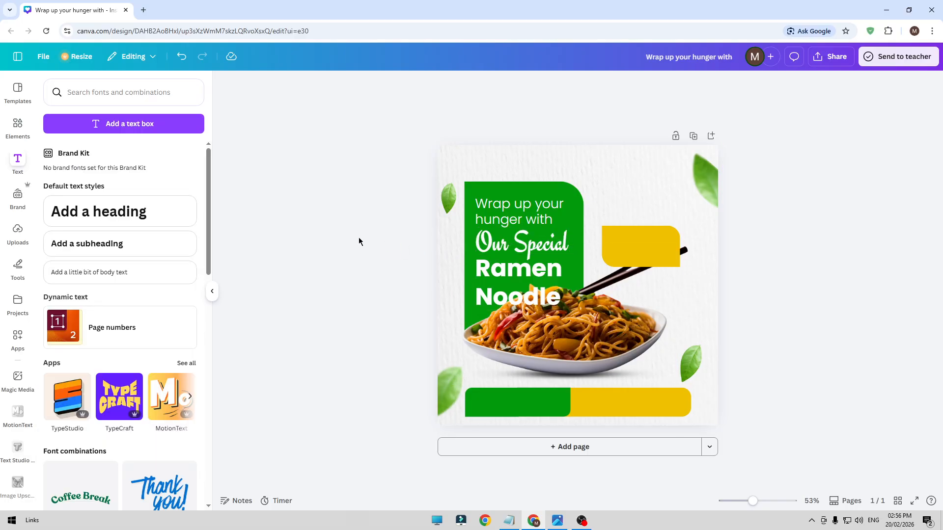
Reduce the line spacing of "Ramen Noodle" to 0.84 and nudge the text slightly upward
click(537, 289)
click(616, 85)
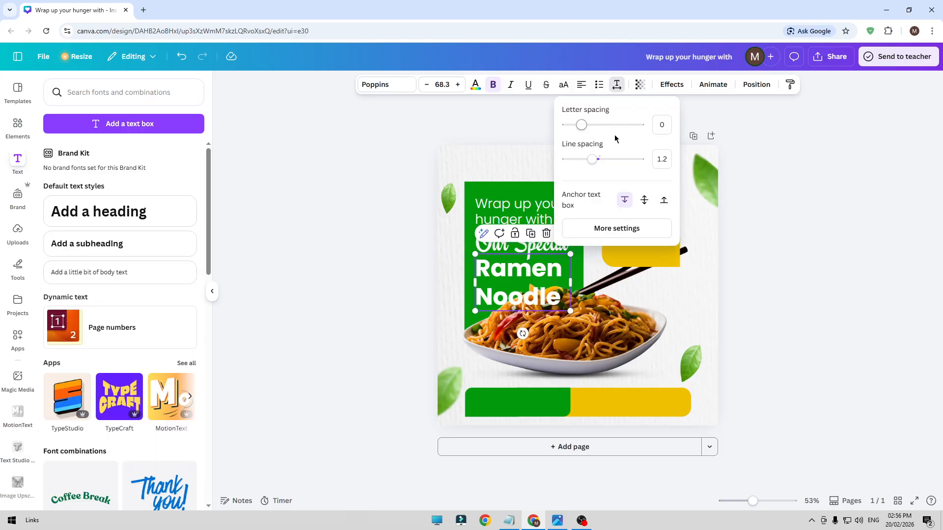
drag(592, 160, 580, 161)
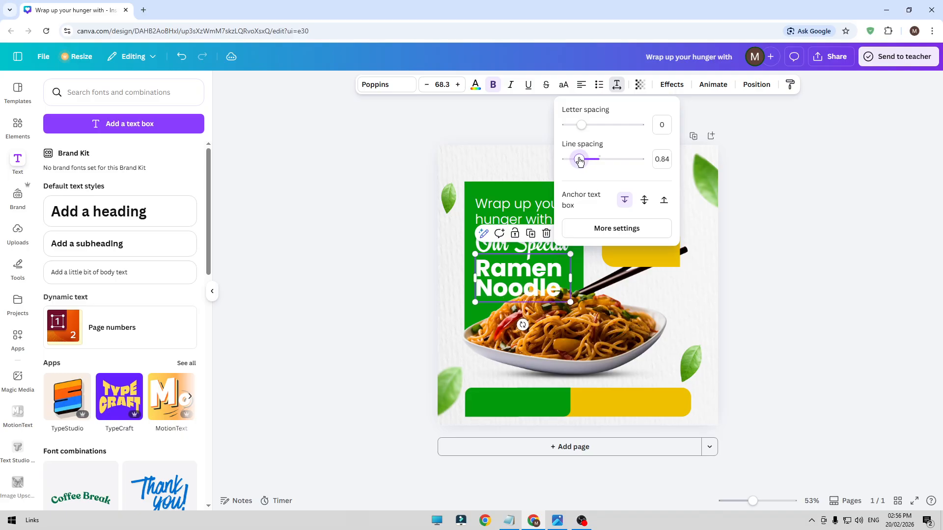
click(250, 235)
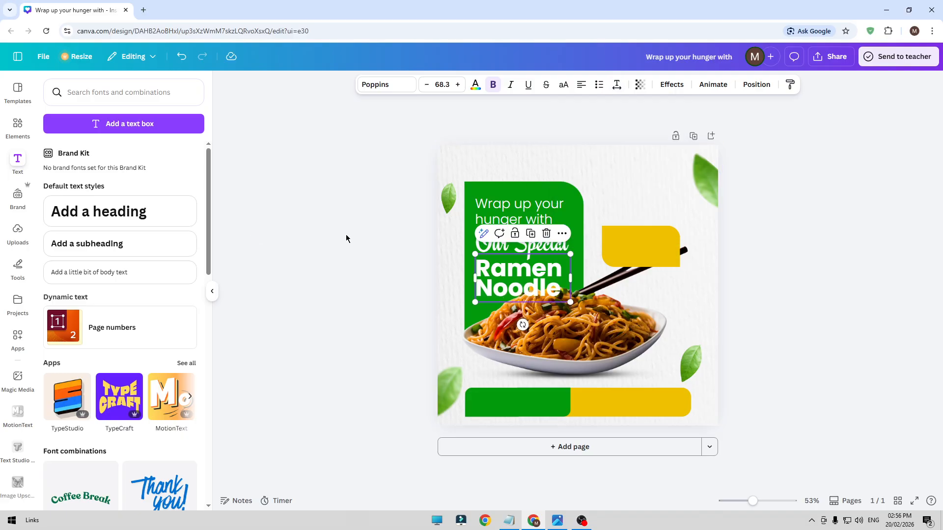
click(346, 235)
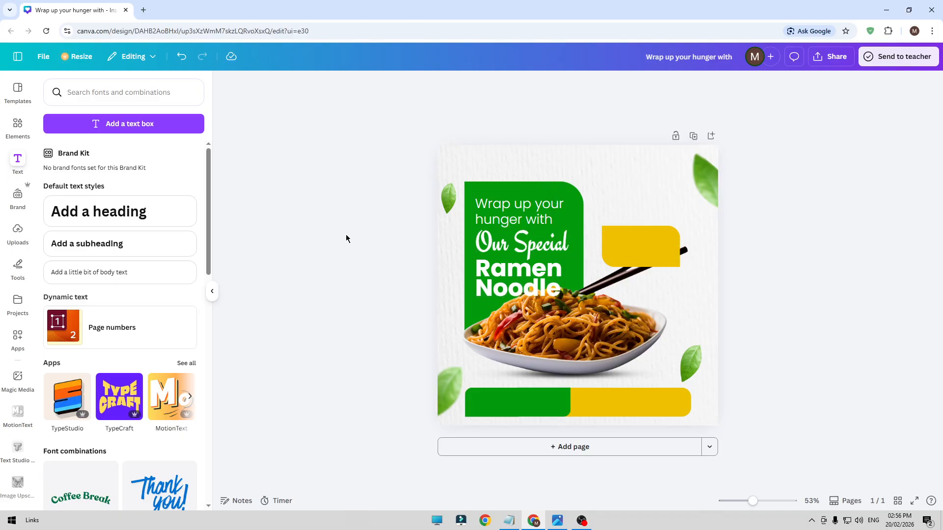
click(364, 267)
click(493, 278)
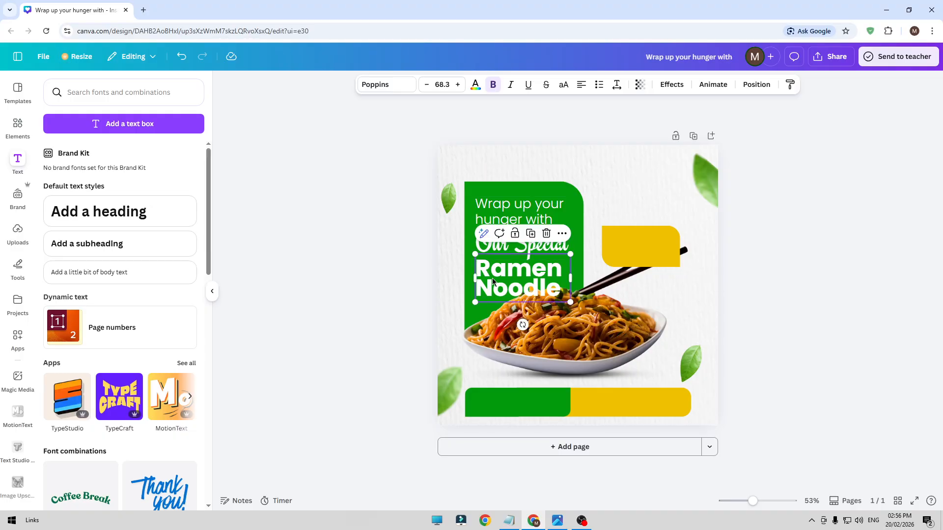
click(351, 274)
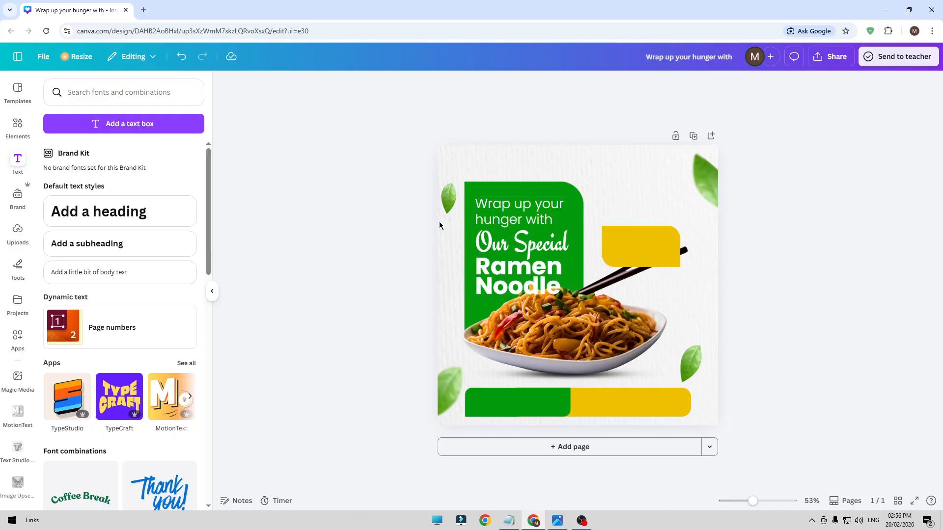
Move all three headline texts together slightly upward on the green rectangle, keeping their left alignment
click(488, 215)
shift+click(497, 248)
shift+click(491, 274)
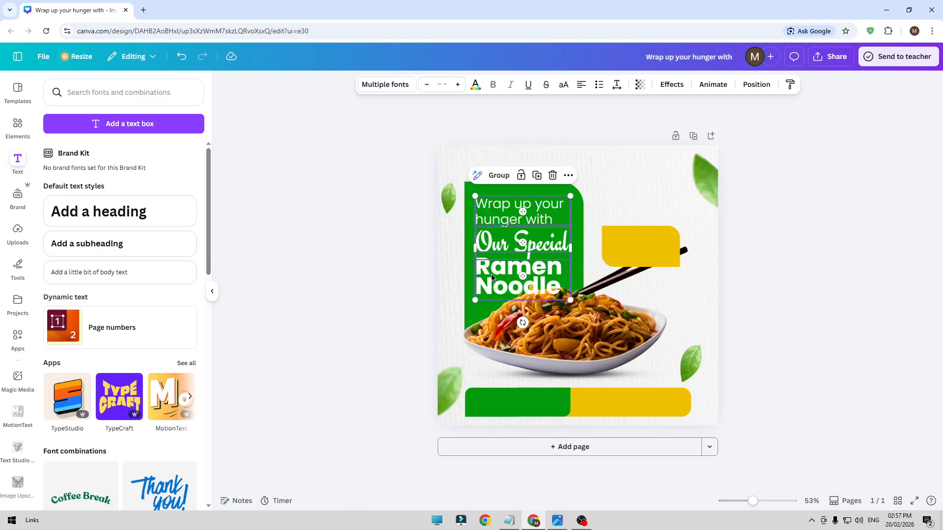
drag(491, 274, 489, 264)
click(338, 255)
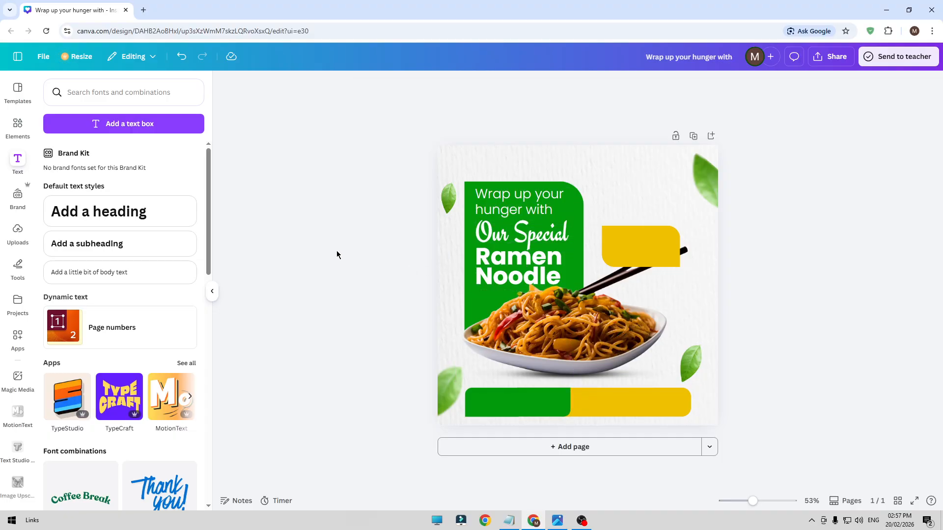
Enlarge the big green rectangle slightly from its upper-right corner to leave more room around the headline
click(582, 209)
drag(584, 179, 589, 173)
click(355, 212)
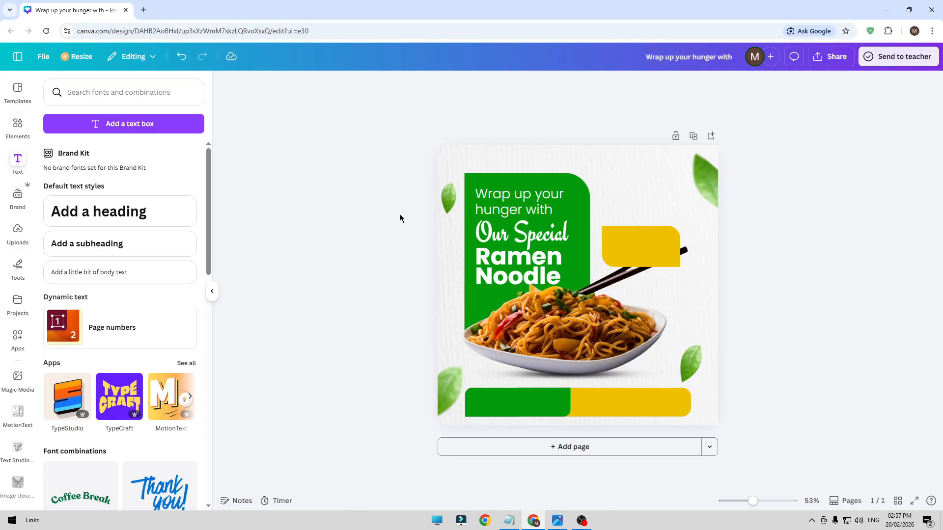
Enlarge "Ramen Noodle" to about size 74 so it spans the same width as "Our Special"
click(505, 199)
click(448, 256)
click(548, 270)
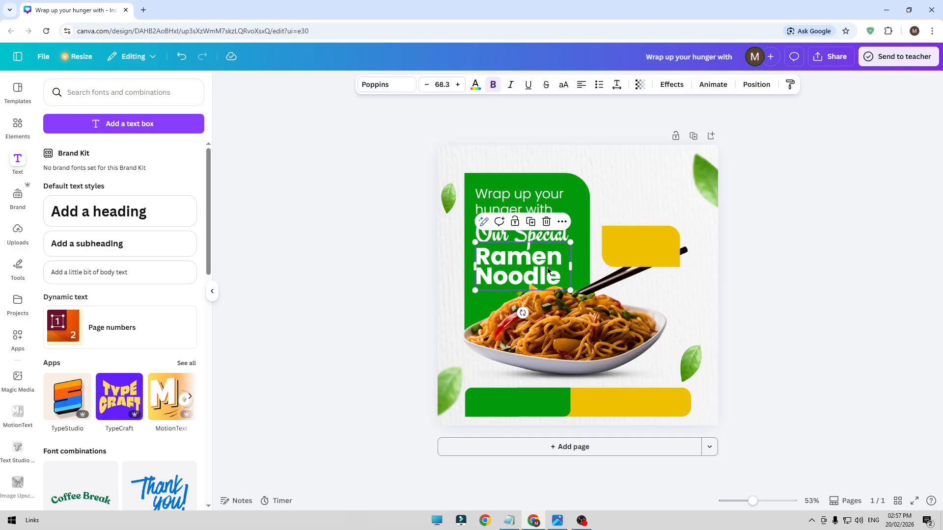
drag(570, 290, 572, 275)
click(372, 285)
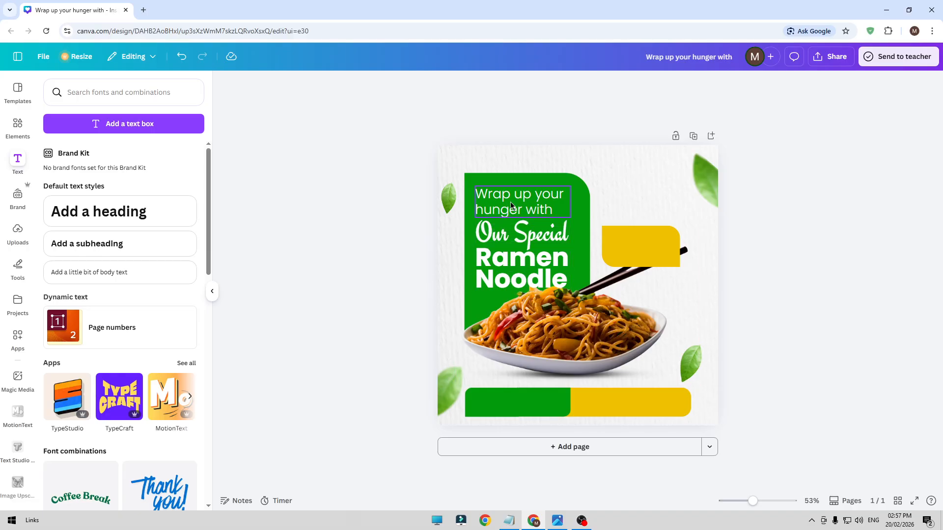
Nudge the "Wrap up your hunger with" text slightly upward on the green rectangle
click(510, 202)
key(Up)
key(Up)
key(Up)
key(Up)
key(Up)
key(Up)
key(Up)
key(Up)
key(Up)
key(Up)
key(Up)
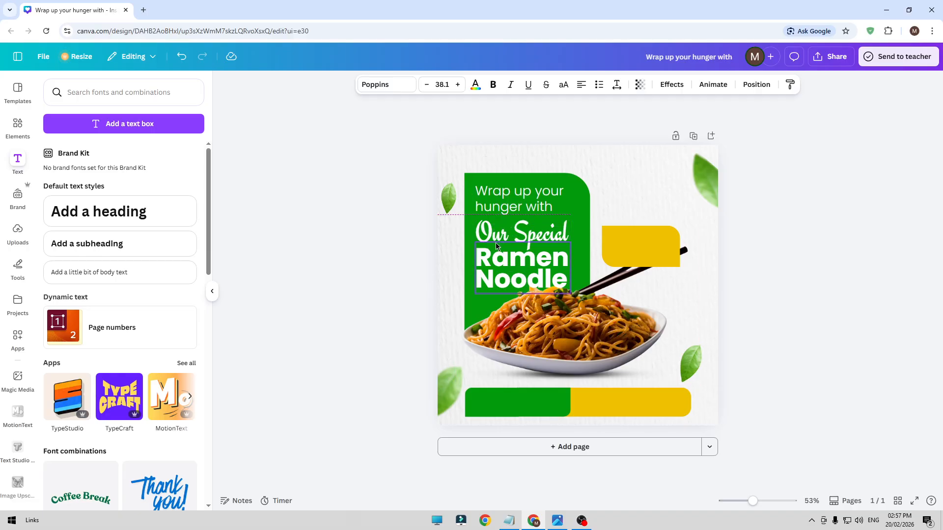
click(343, 259)
Nudge the "Our Special" text upward, closer to the "Wrap up your hunger with" text
click(546, 229)
key(Up)
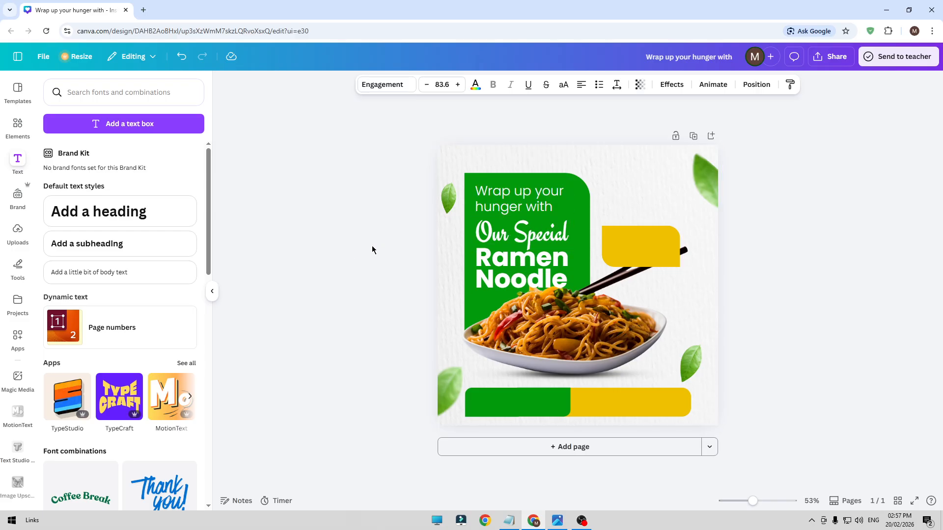
key(Up)
key(Up)
key(Up)
key(Up)
key(Up)
key(Up)
key(Up)
key(Up)
key(Up)
key(Up)
key(Up)
key(Up)
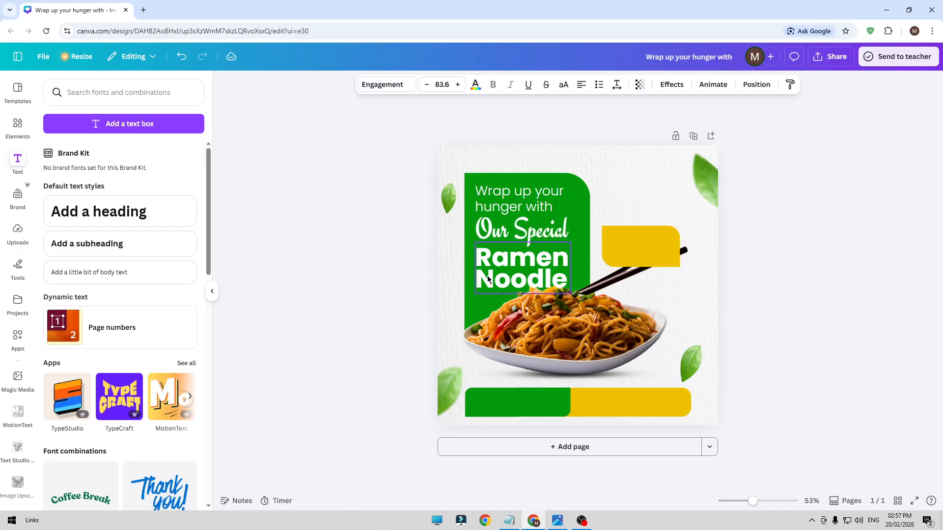
Nudge the "Ramen Noodle" text slightly upward toward "Our Special"
click(487, 276)
key(Up)
key(Up)
key(Up)
key(Up)
key(Up)
key(Up)
key(Up)
key(Up)
key(Up)
key(Up)
key(Up)
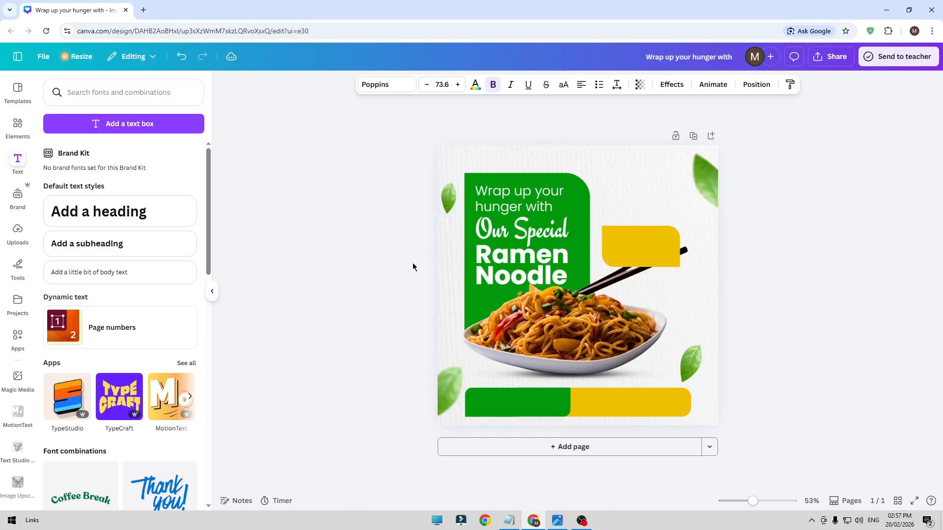
click(412, 264)
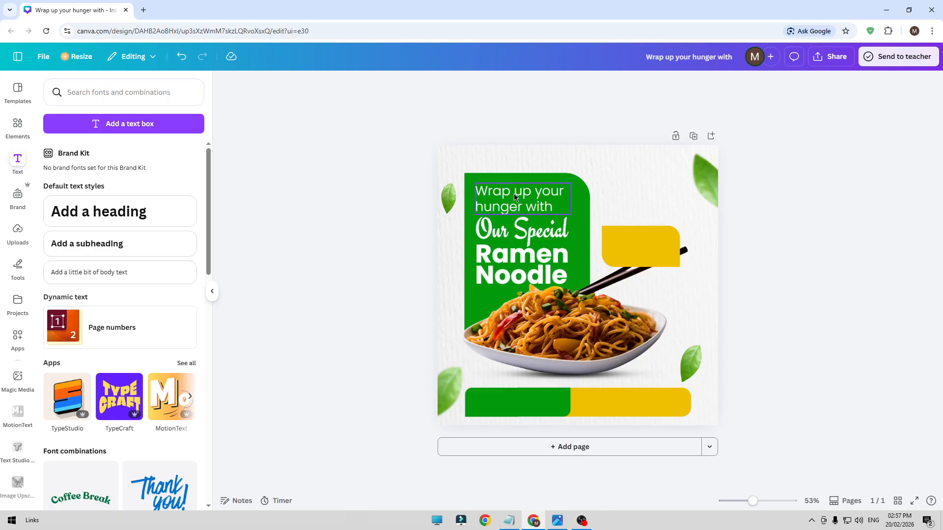
Nudge "Our Special" a little further upward to even out the gaps between the headline texts
click(504, 228)
key(Up)
key(Up)
key(Up)
key(Up)
key(Up)
key(Up)
key(Up)
key(Up)
key(Up)
key(Up)
key(Up)
click(402, 250)
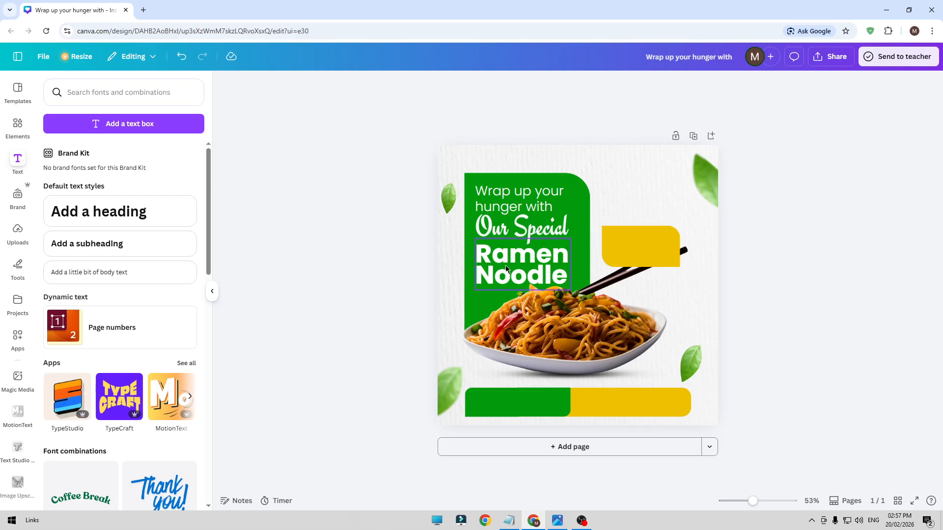
Nudge the "Ramen Noodle" text slightly further upward, closer to "Our Special"
click(505, 269)
key(Up)
key(Up)
key(Up)
key(Up)
key(Up)
key(Up)
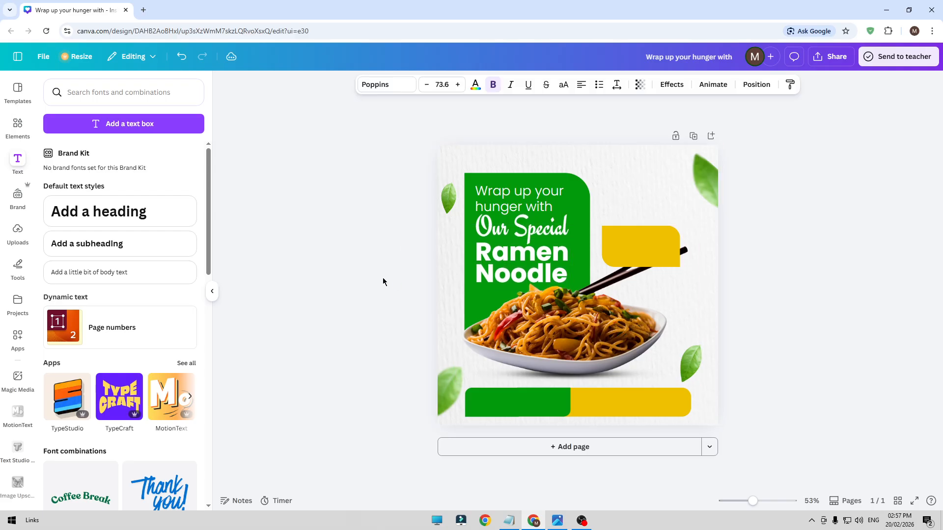
click(401, 272)
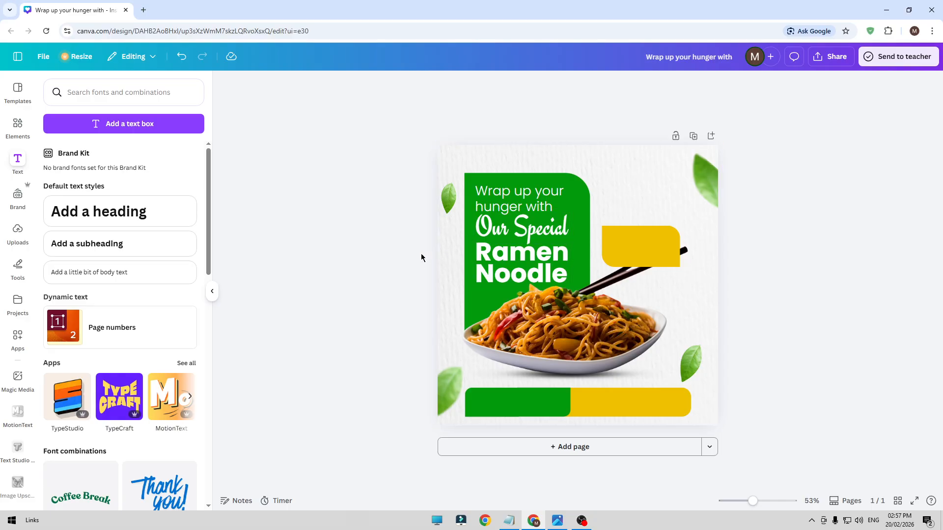
Duplicate the "Wrap up your hunger with" text, place the copy just beside the green rectangle above the yellow shape, and color it black
click(526, 198)
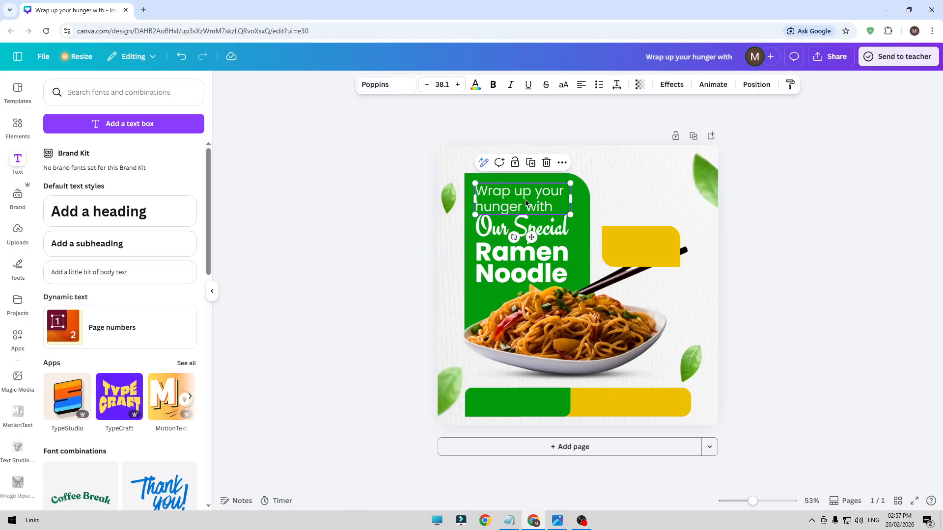
click(530, 163)
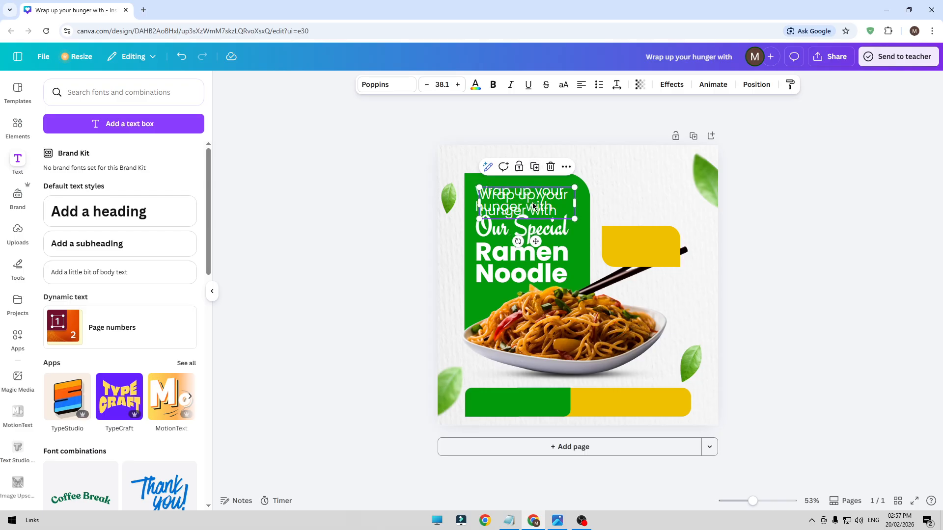
drag(535, 206, 652, 197)
click(475, 84)
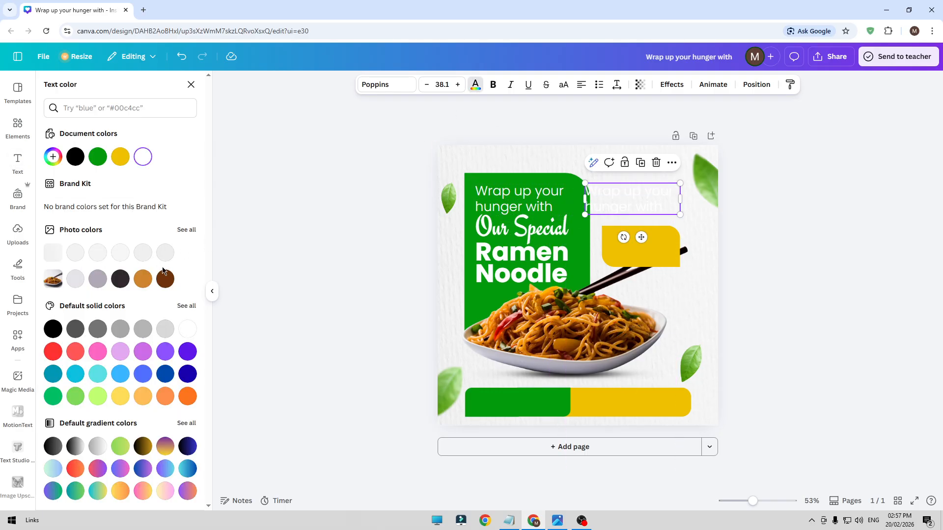
click(53, 328)
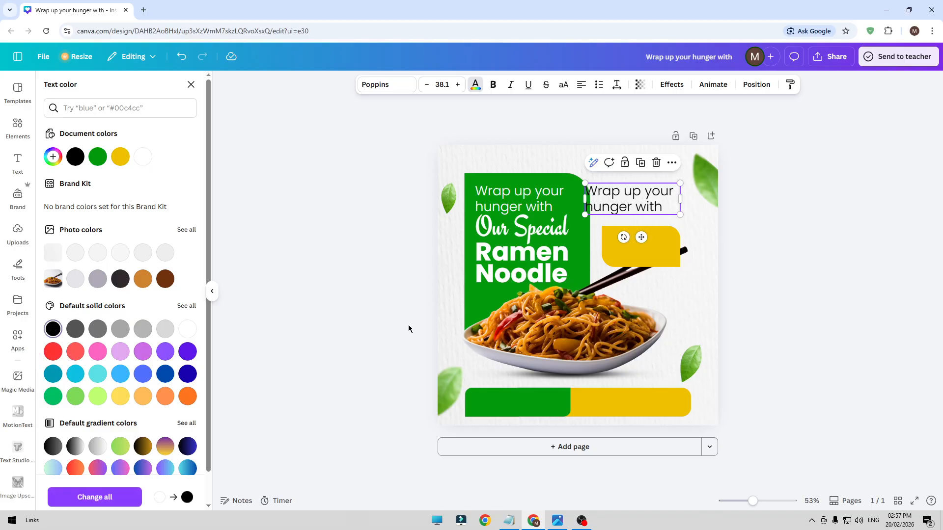
Replace the black copy's text with "Taste the Tradition One Noodle at a Time"
double_click(640, 211)
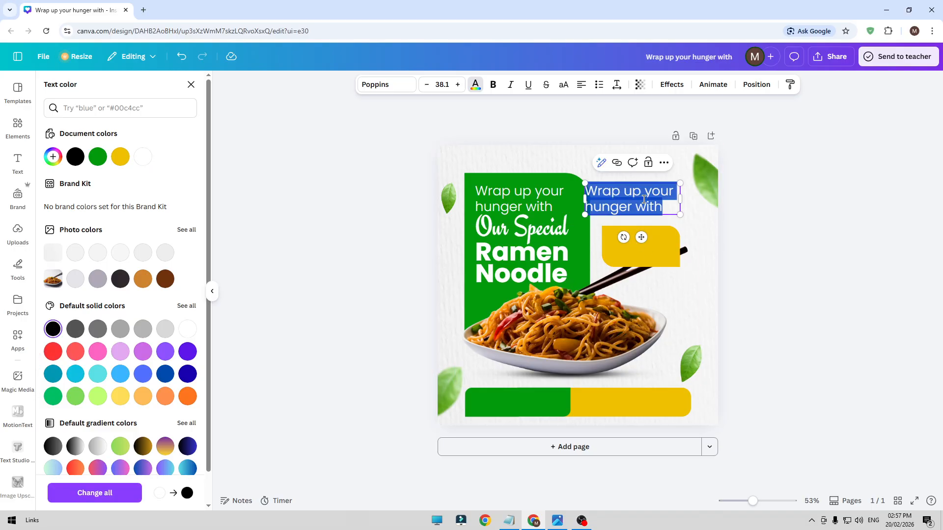
text(Taste)
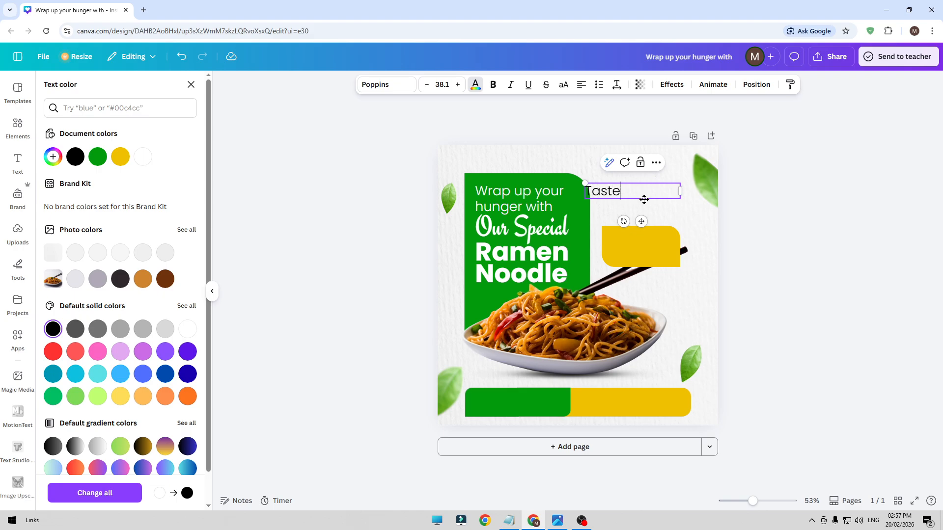
text( tgh)
text(he Traditio)
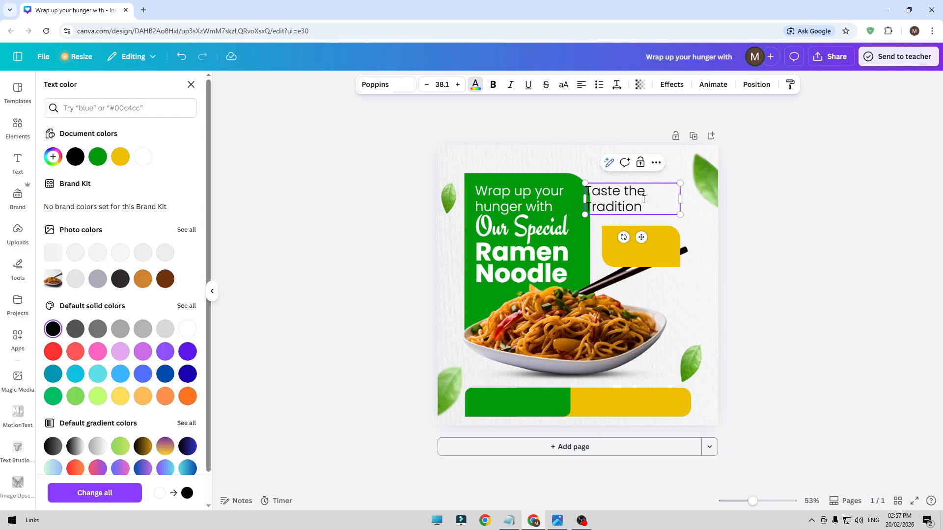
text(n)
key(Return)
text(One N)
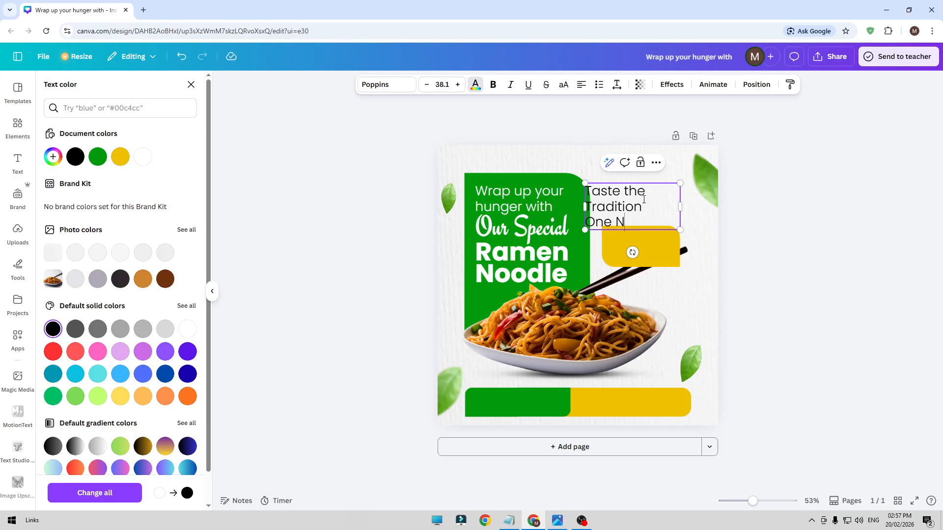
text(oodles at a)
key(Return)
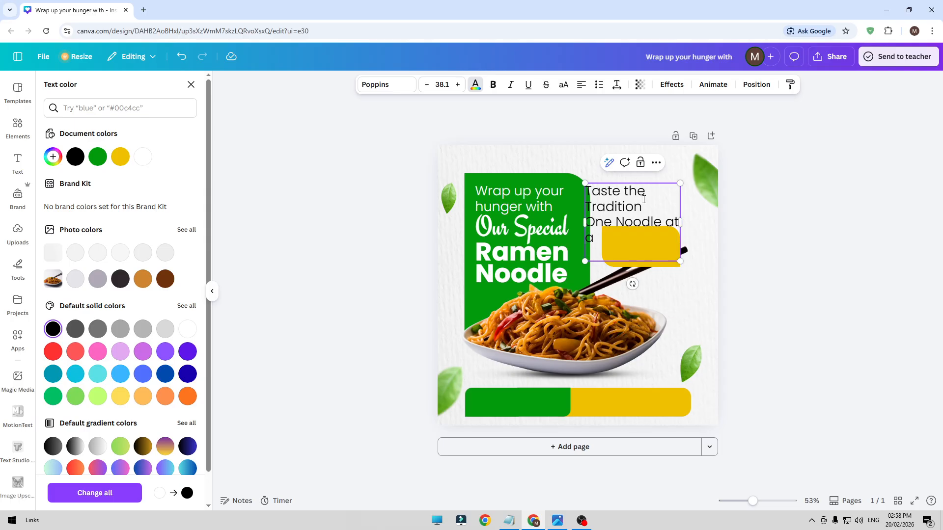
click(347, 208)
click(342, 215)
Shrink the tagline to about font size 25.8 and place it above the yellow shape, aligned with the shape's left edge
click(669, 222)
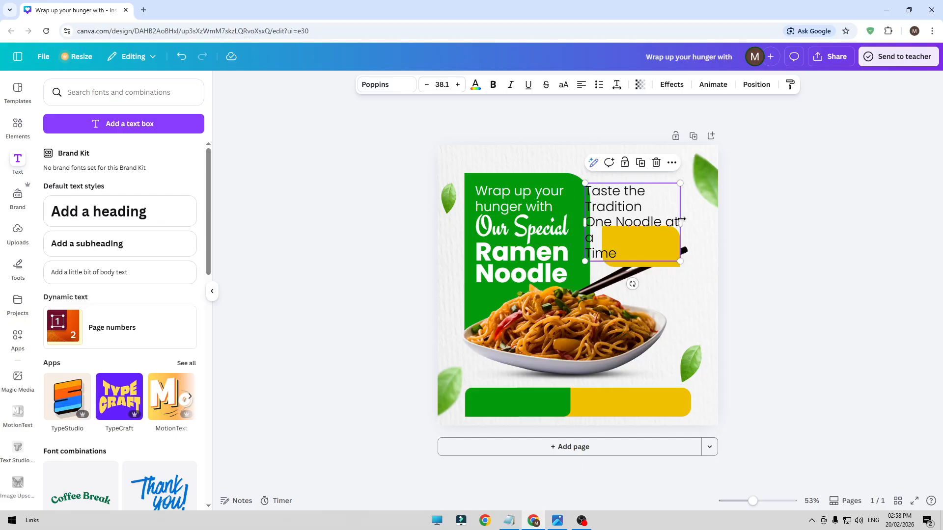
drag(680, 223, 646, 201)
click(707, 234)
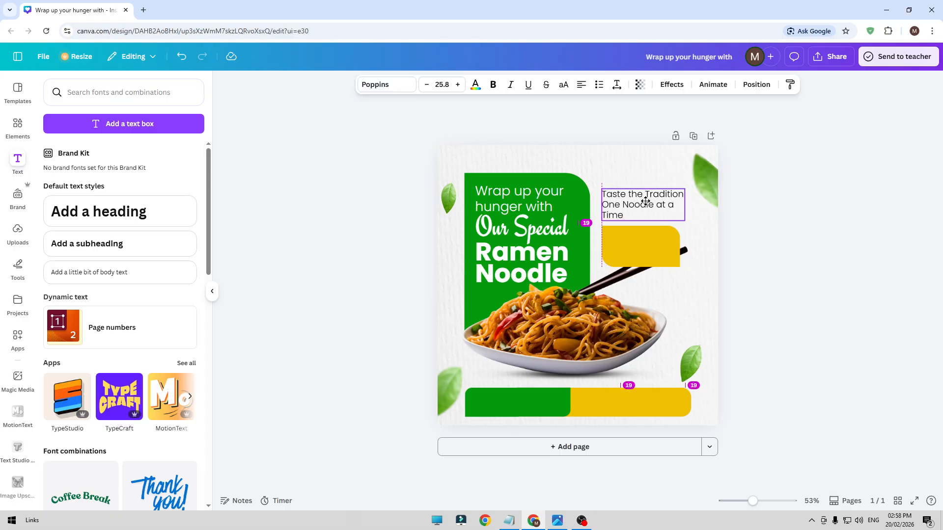
Set the tagline's font weight to Poppins Regular
click(388, 84)
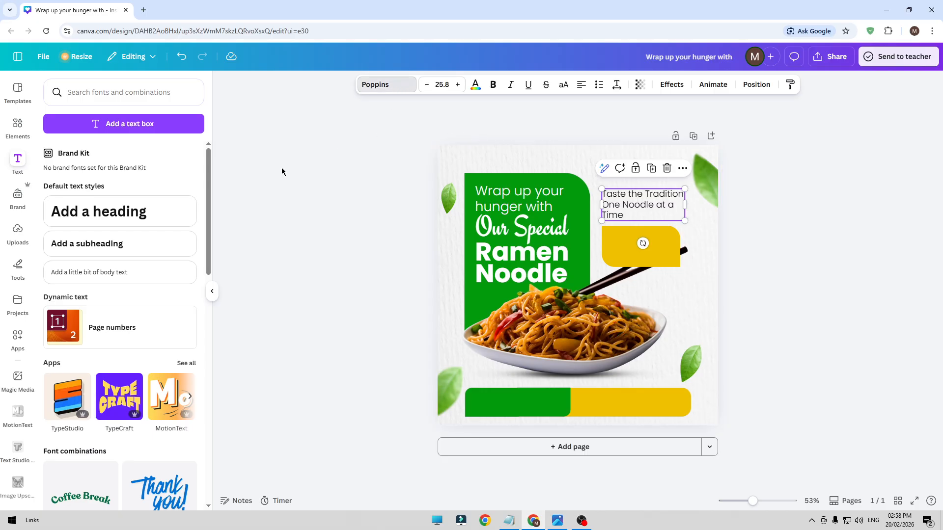
click(52, 238)
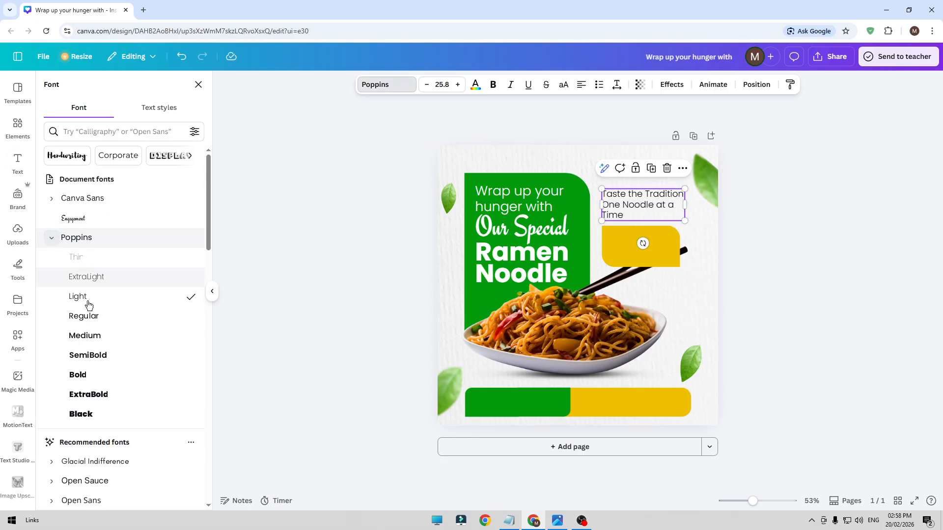
click(98, 319)
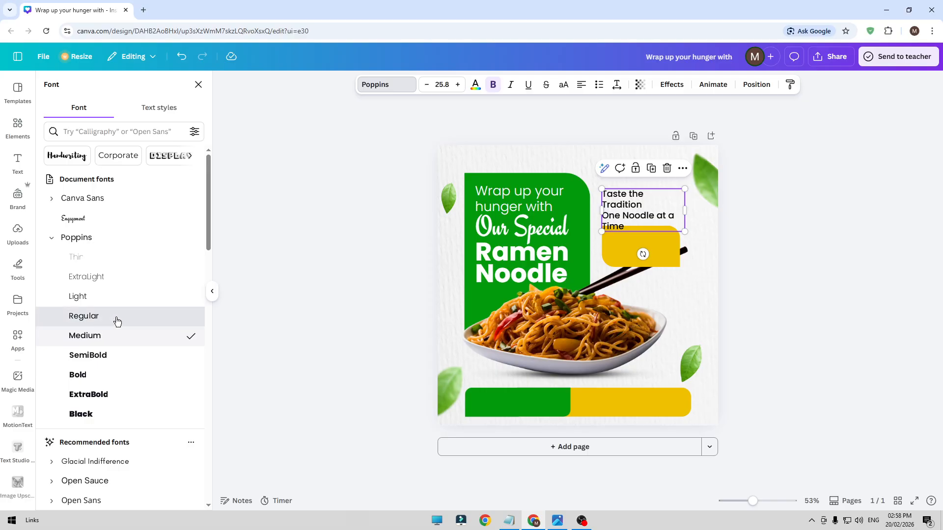
click(773, 268)
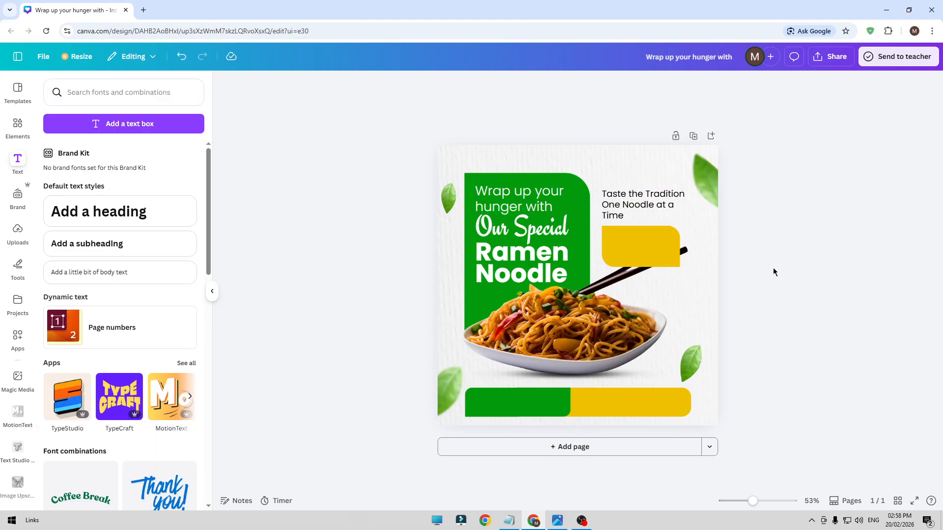
Duplicate the "Ramen Noodle" text, move the copy onto the upper yellow shape, and color it black
click(642, 212)
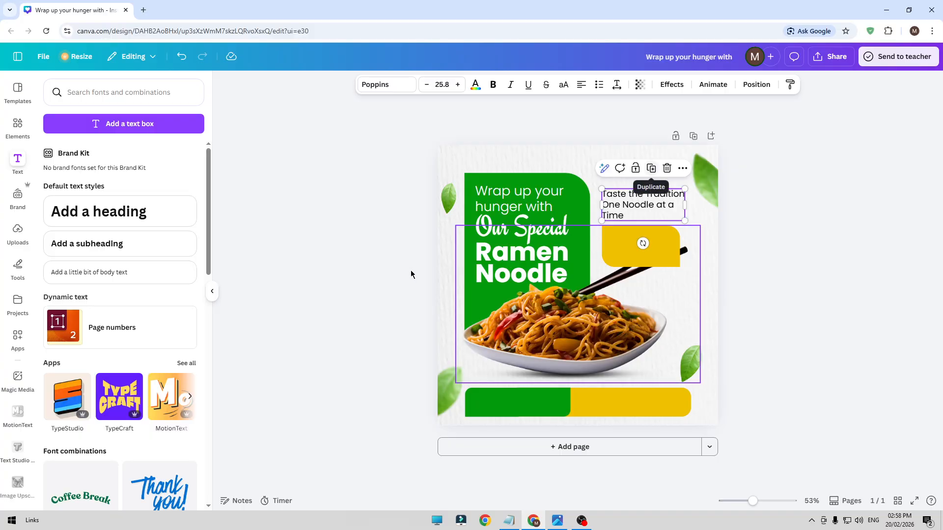
click(501, 262)
key(ctrl+d)
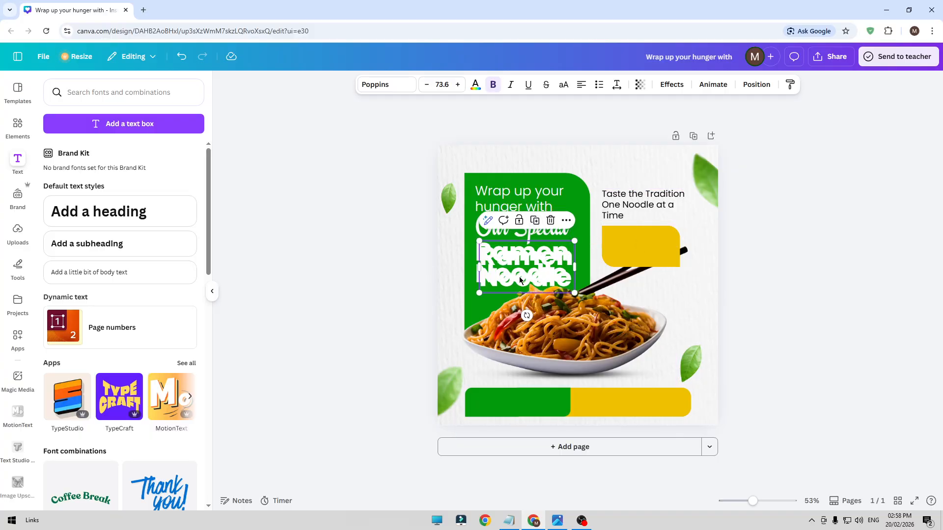
drag(520, 276, 648, 261)
click(475, 85)
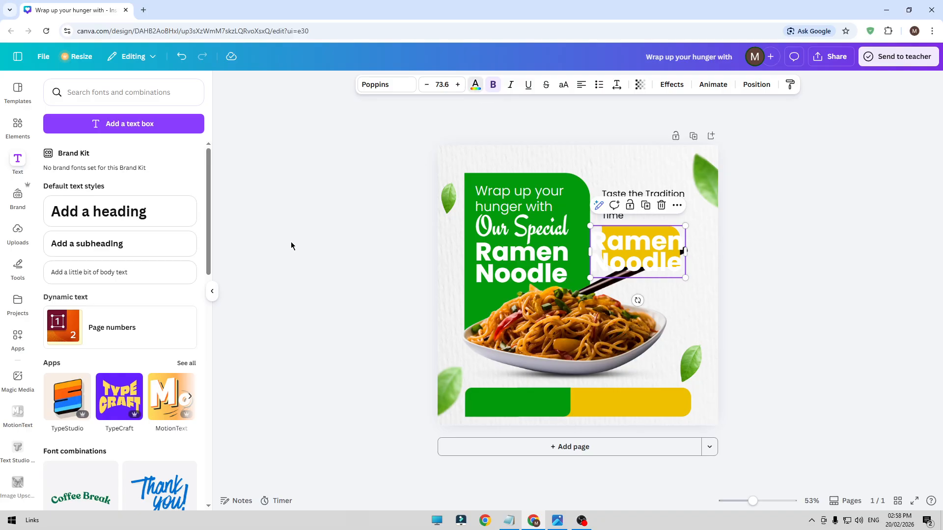
click(53, 329)
Replace the text of the bold black copy on the yellow shape with "$10.00"
double_click(648, 253)
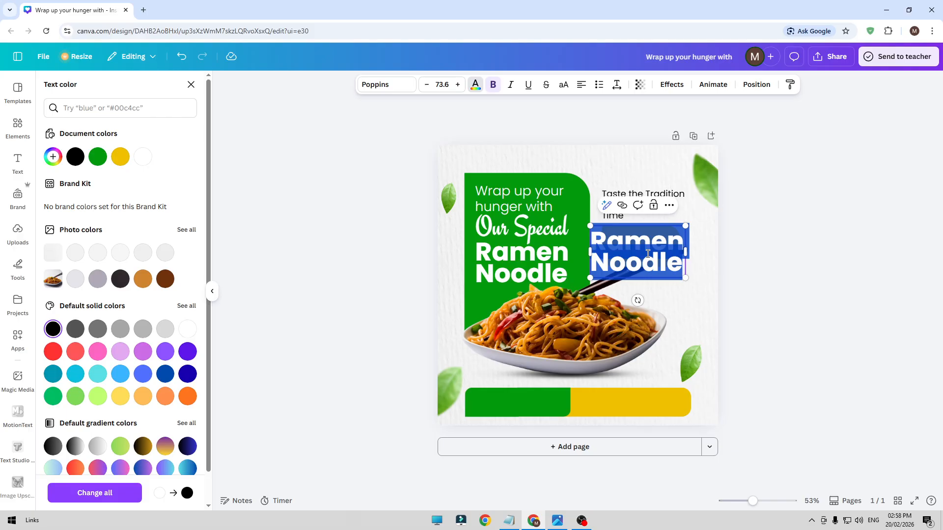
text($1)
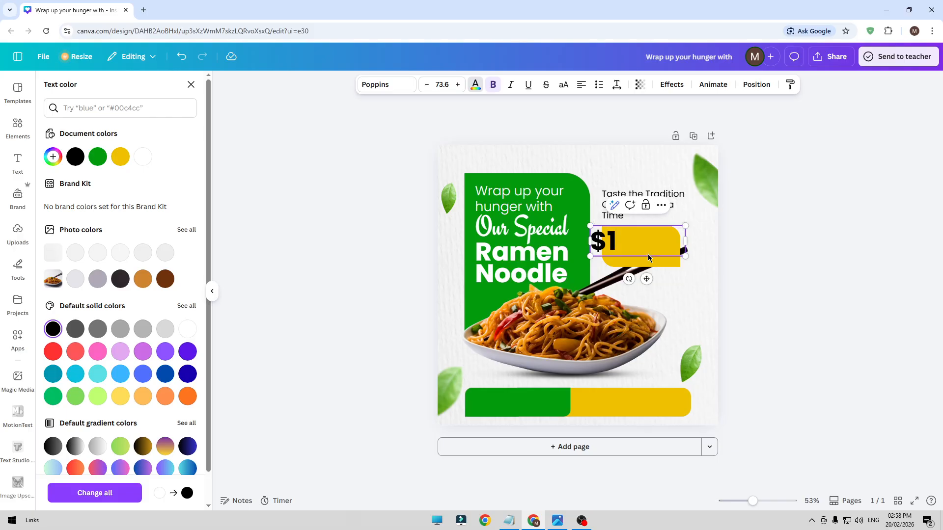
text(0.00)
click(807, 249)
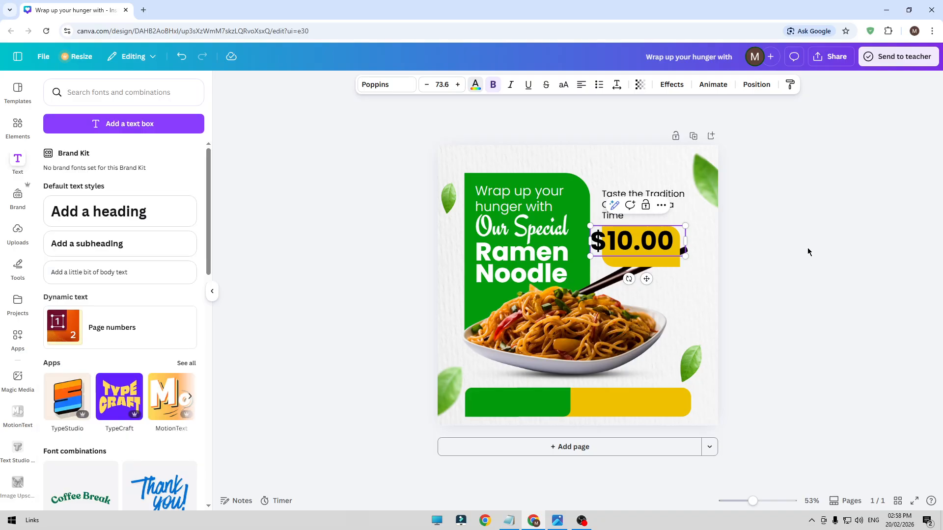
click(836, 229)
Shrink the "$10.00" price to about font size 58.9 and position it within the upper part of the yellow shape
click(641, 234)
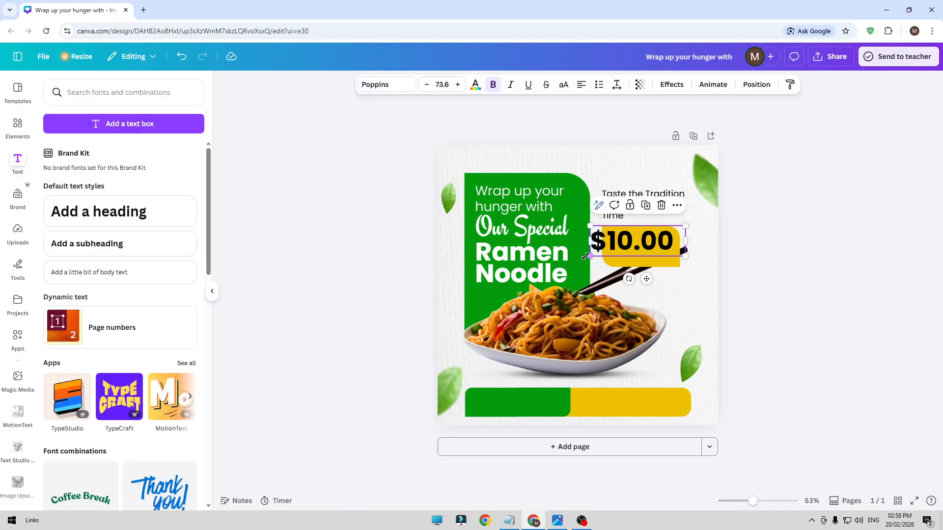
drag(590, 256, 609, 250)
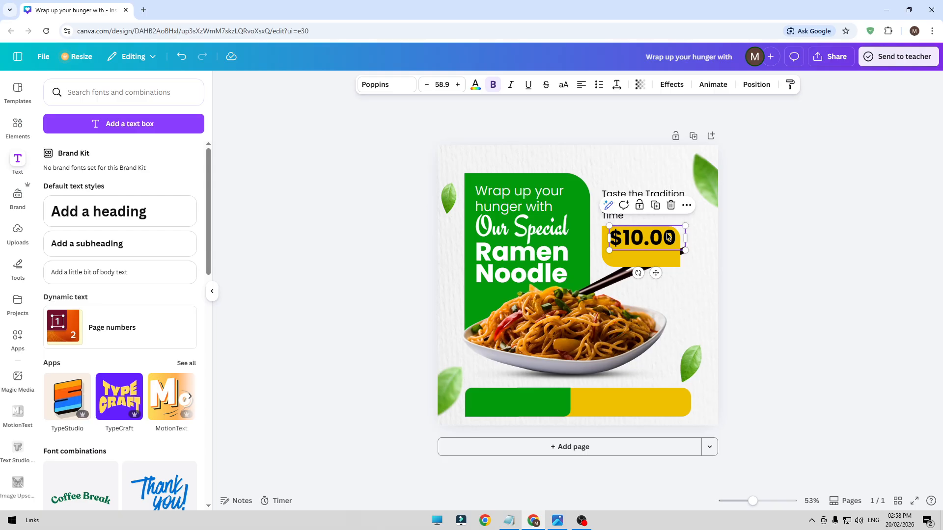
drag(667, 232, 664, 232)
click(892, 236)
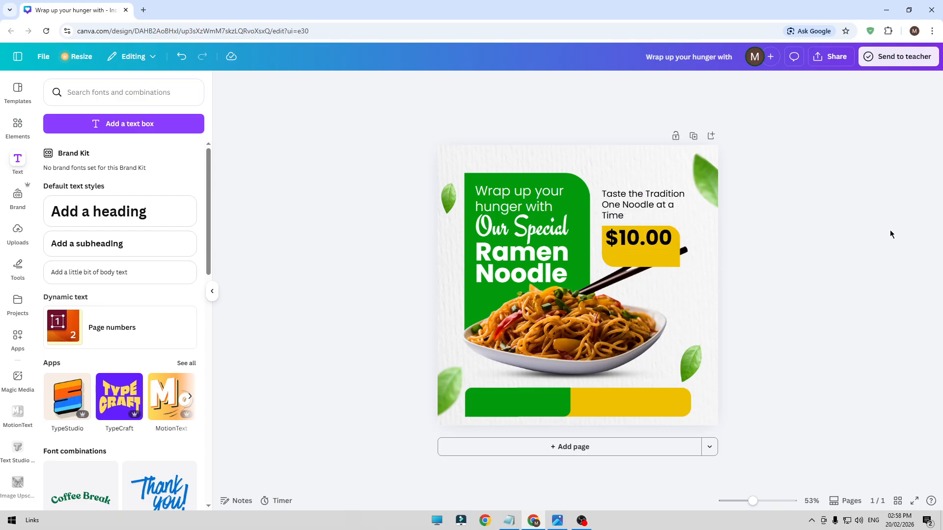
click(667, 243)
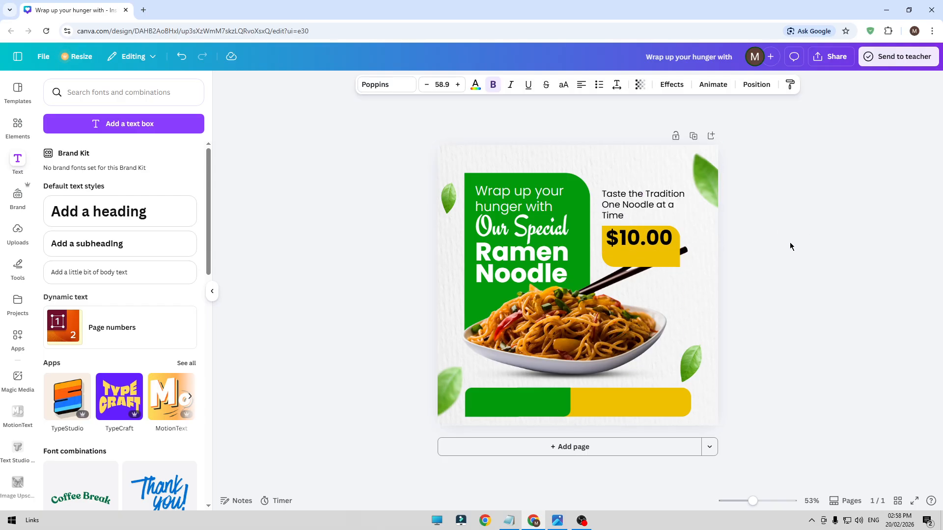
Duplicate the tagline, move the copy onto the upper yellow shape, and change its text to "For 1 Ramen Plate"
click(645, 199)
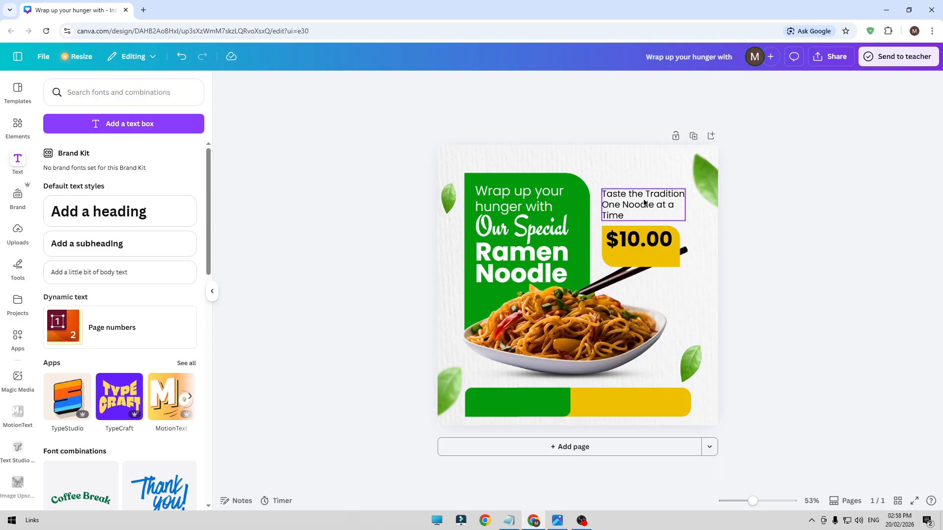
click(650, 169)
drag(650, 209, 643, 246)
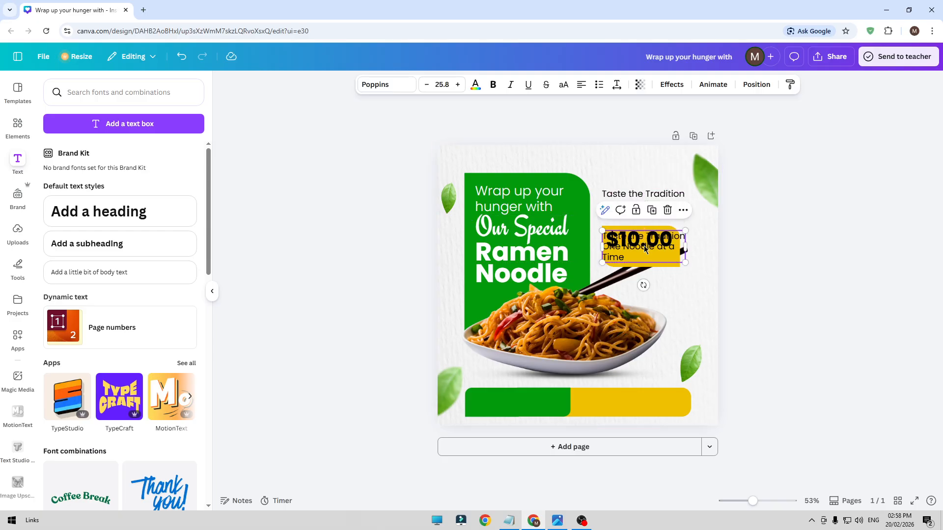
double_click(644, 246)
text(F)
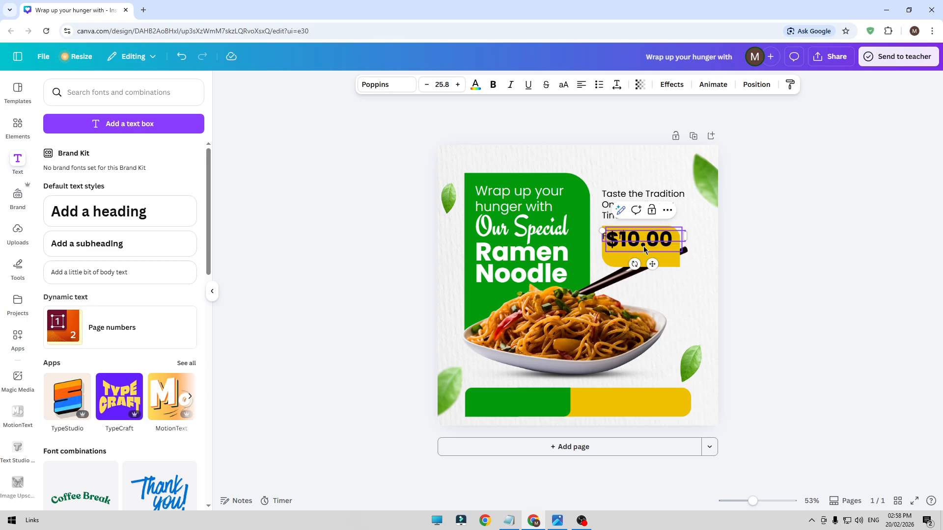
text(or 1 Ramen Plate)
click(810, 258)
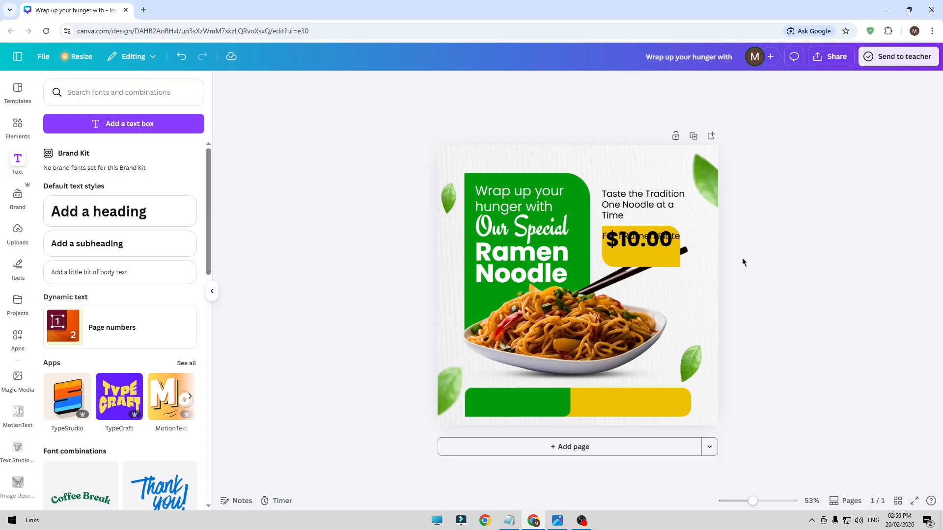
Move "For 1 Ramen Plate" below the price, reduce its font size slightly, and center it within the yellow shape
drag(679, 241, 679, 266)
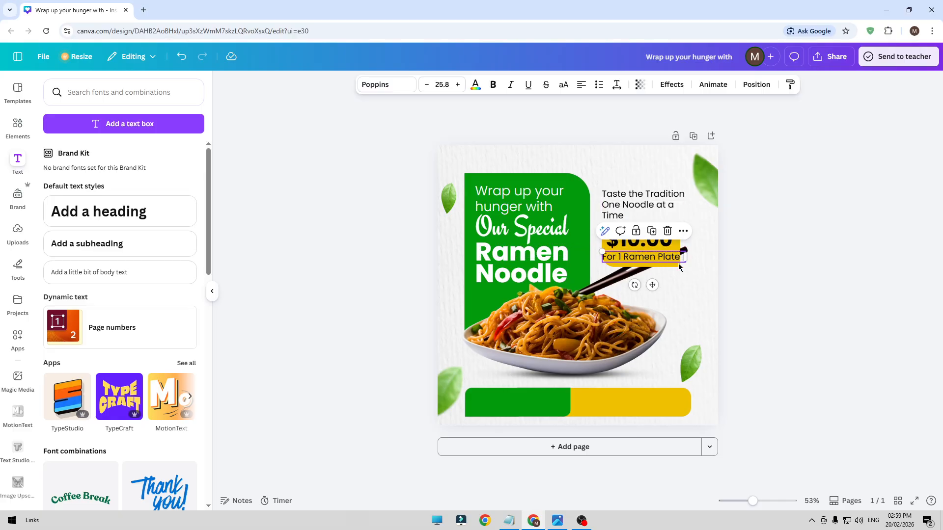
click(427, 85)
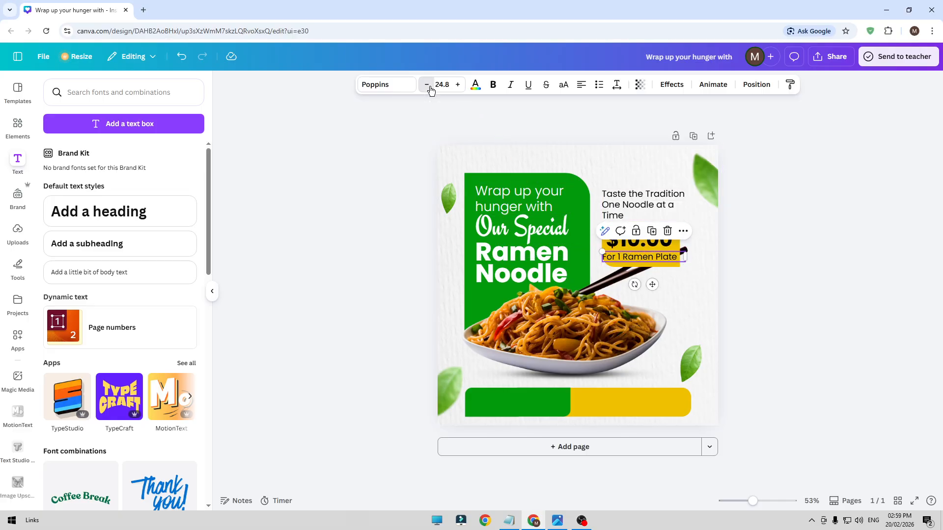
click(427, 86)
click(838, 275)
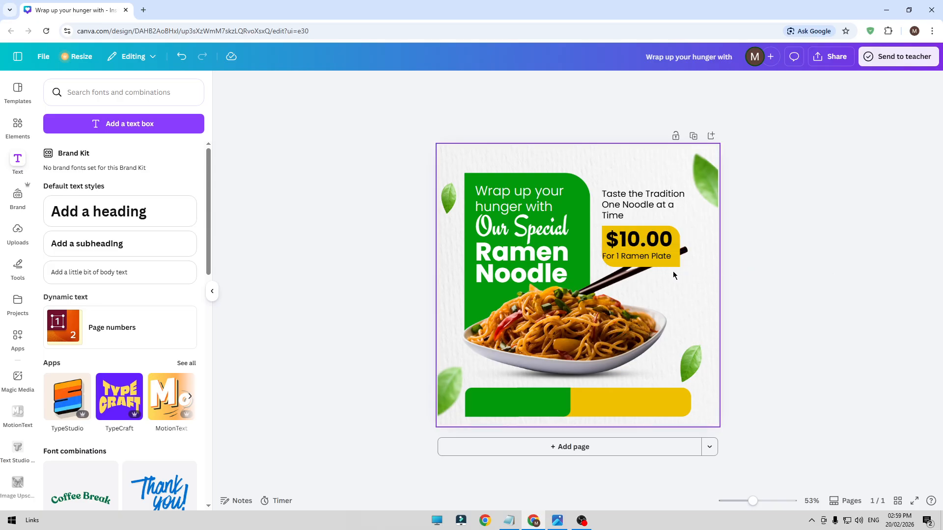
drag(648, 260, 653, 261)
click(782, 268)
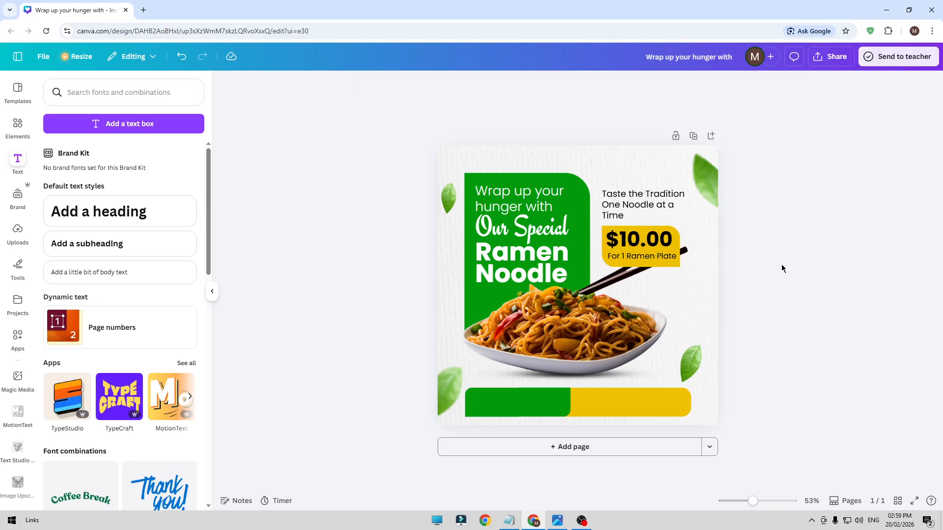
Fine-tune the vertical positions of "$10.00" and "For 1 Ramen Plate" within the yellow price shape
click(663, 261)
key(Up)
key(Up)
key(Up)
key(Up)
key(Up)
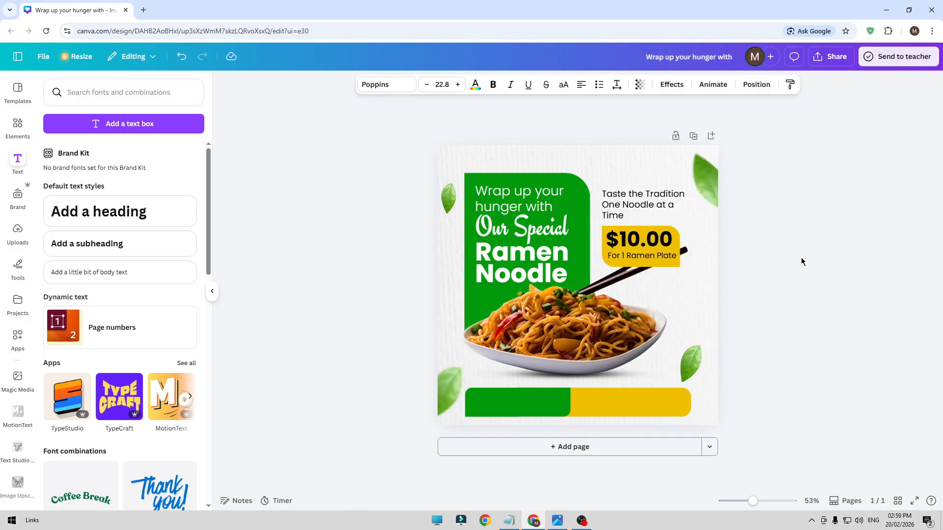
click(801, 259)
click(664, 238)
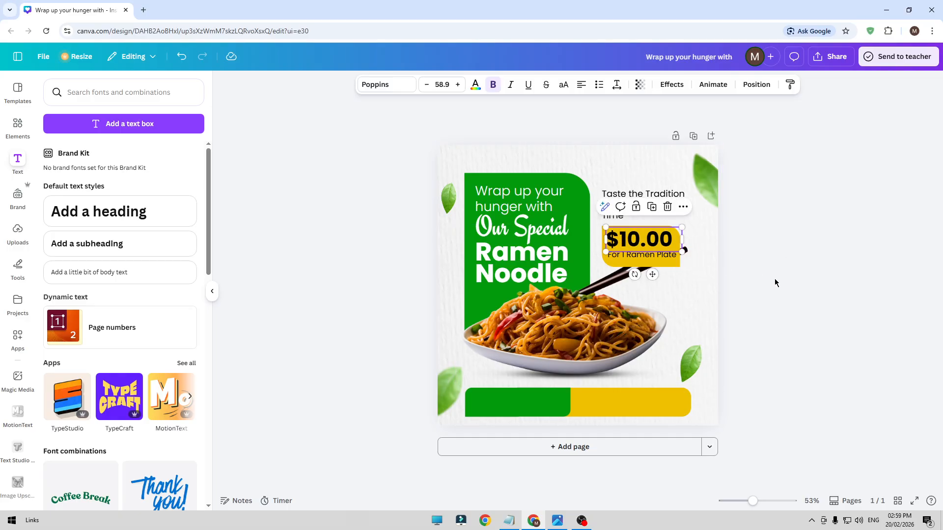
key(Down)
click(792, 275)
click(673, 258)
key(Down)
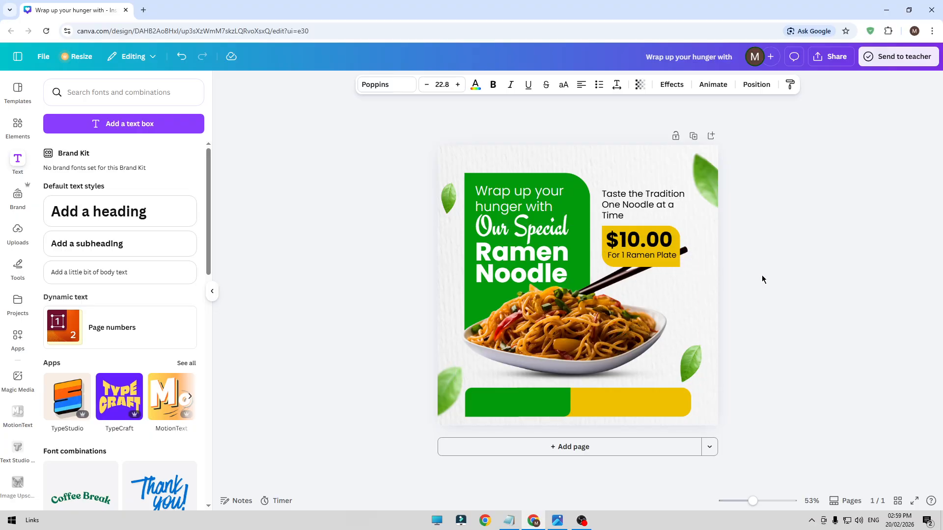
click(762, 279)
click(663, 255)
key(Down)
click(789, 268)
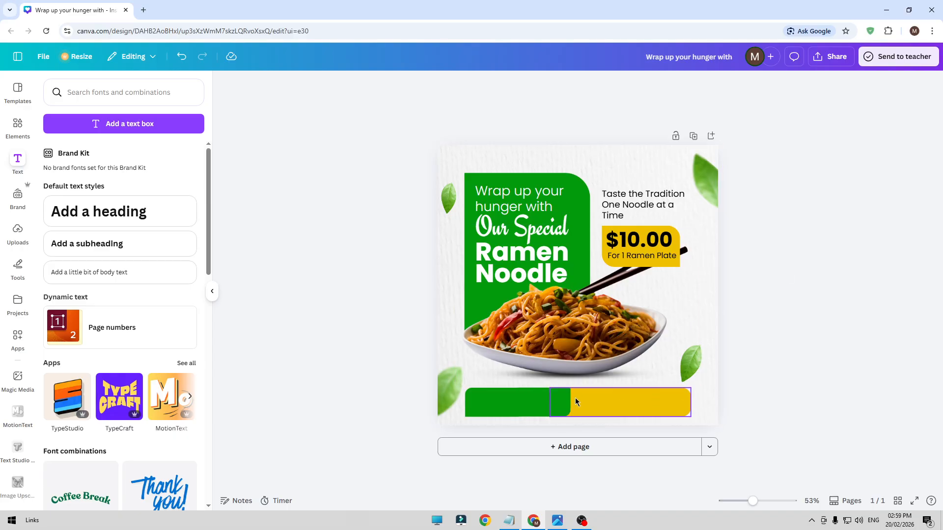
Search the graphics for "contact" and add the solid black contact book icon with a person on its cover
click(18, 125)
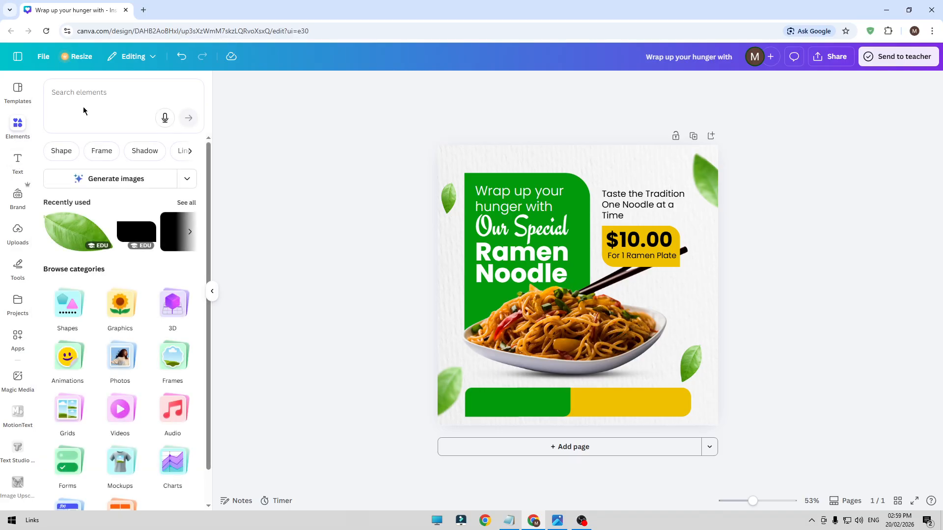
click(88, 97)
text(ci)
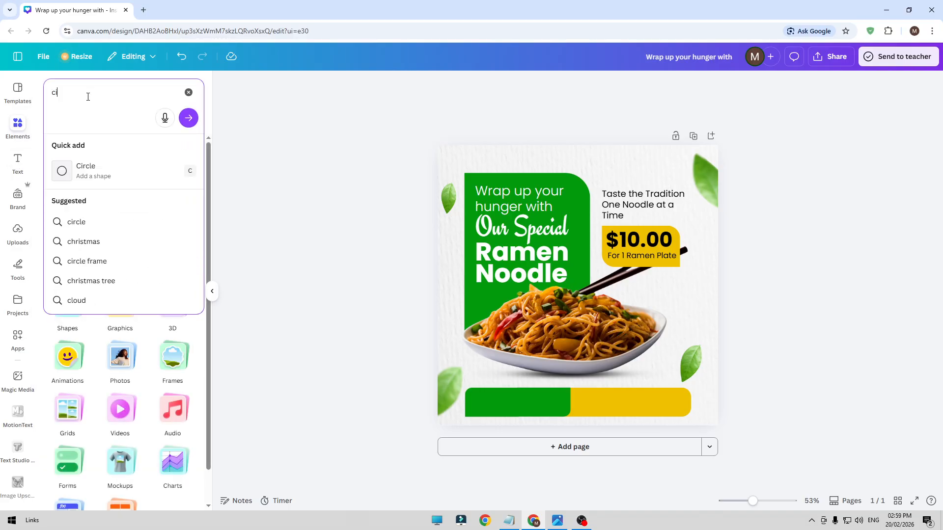
key(BackSpace)
text(ont)
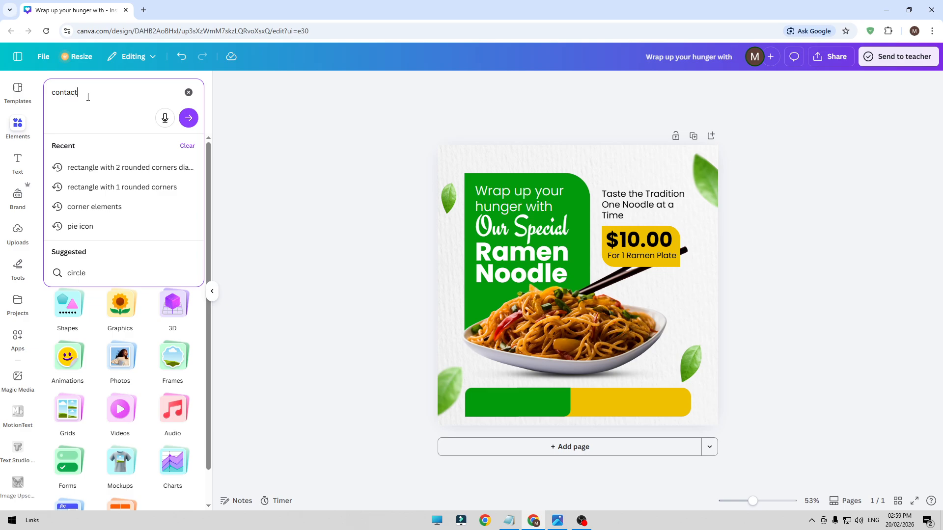
text(act)
key(Return)
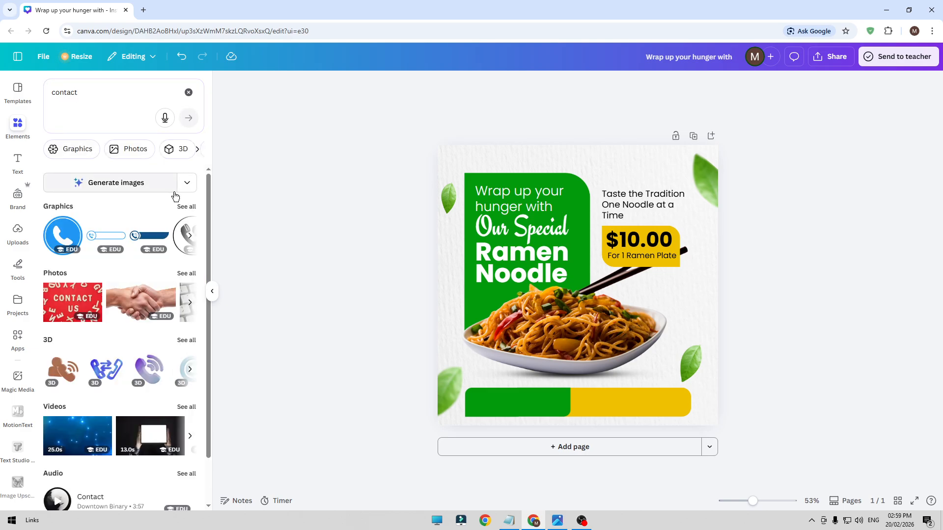
click(187, 206)
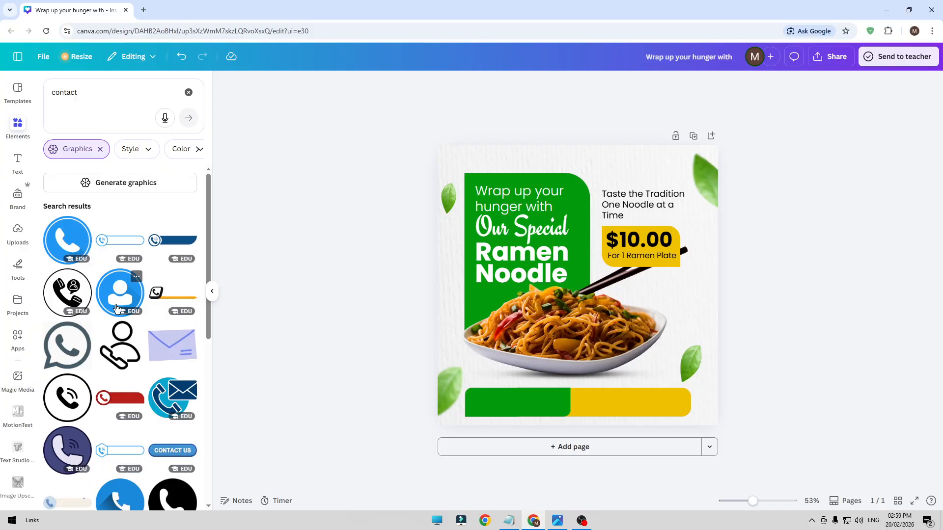
scroll(118, 309, down, 10)
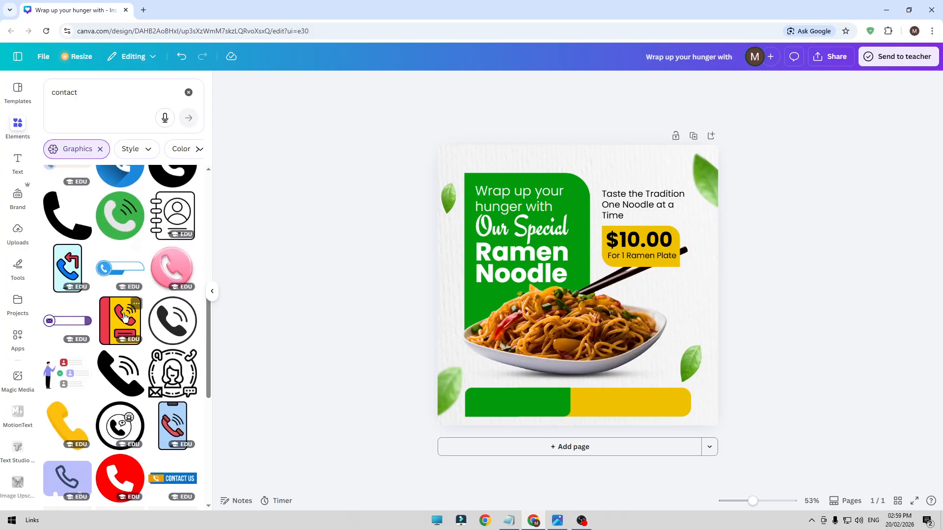
scroll(136, 335, down, 5)
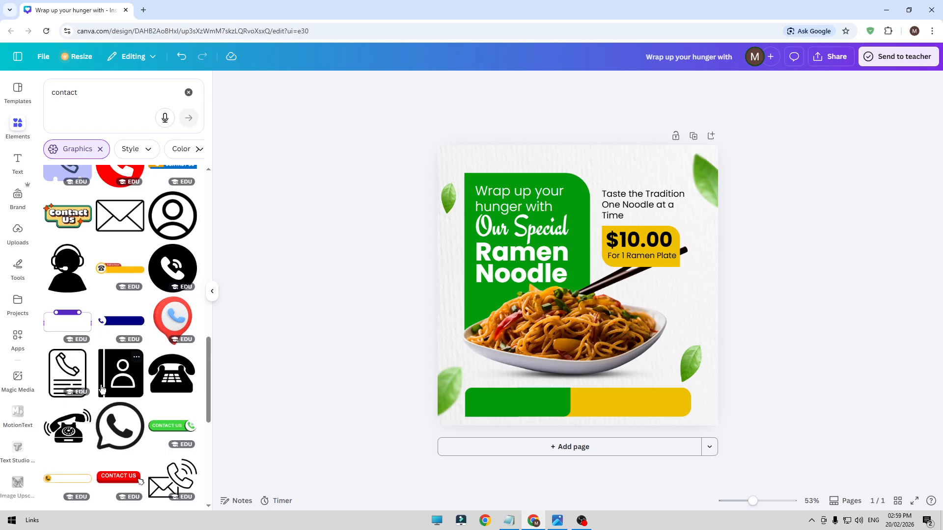
scroll(102, 390, down, 7)
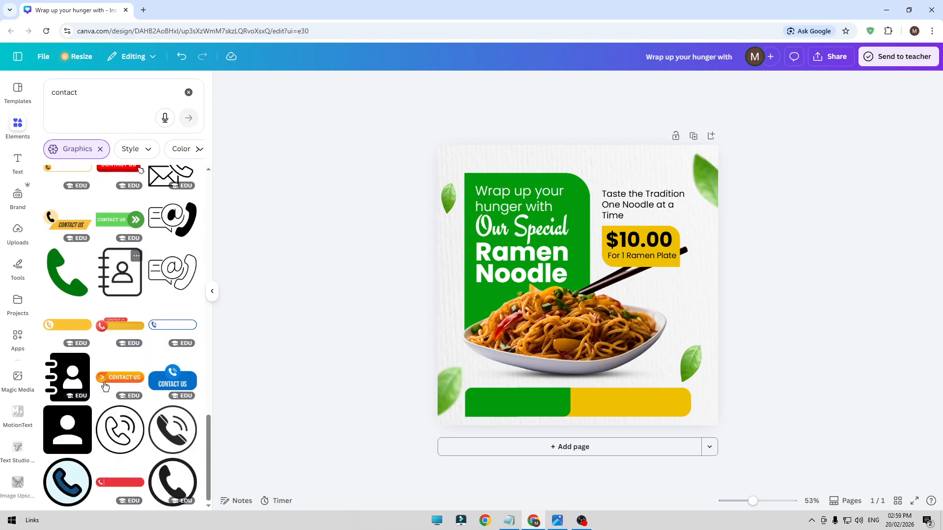
click(59, 380)
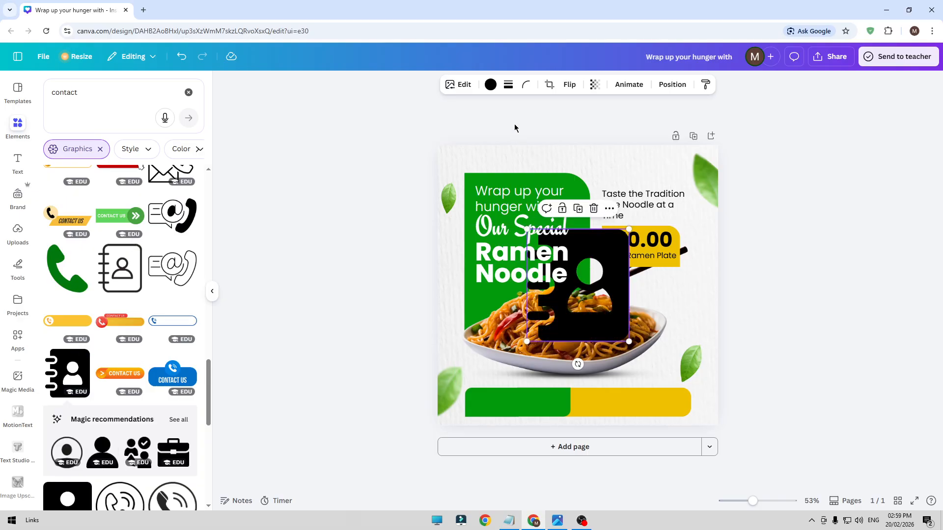
Recolor the contact book icon white and fit it at small size into the left end of the bottom green bar
click(482, 87)
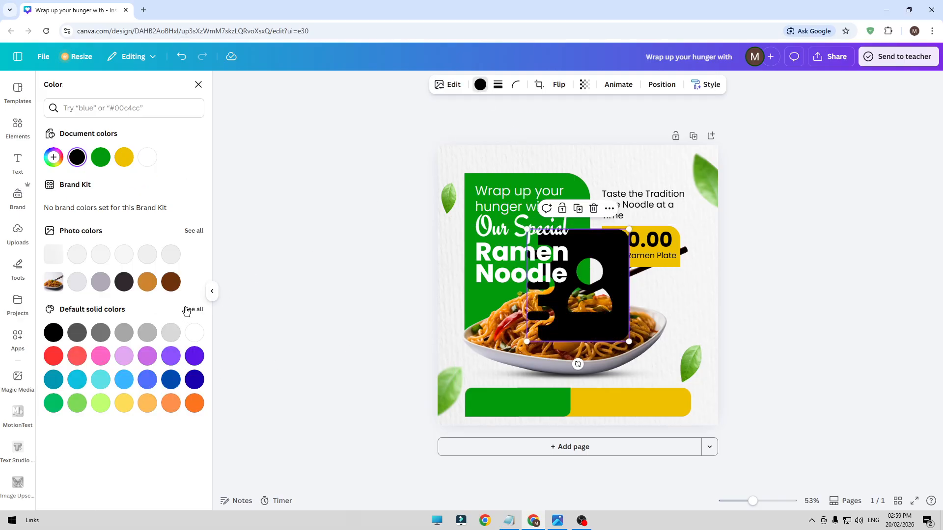
click(194, 332)
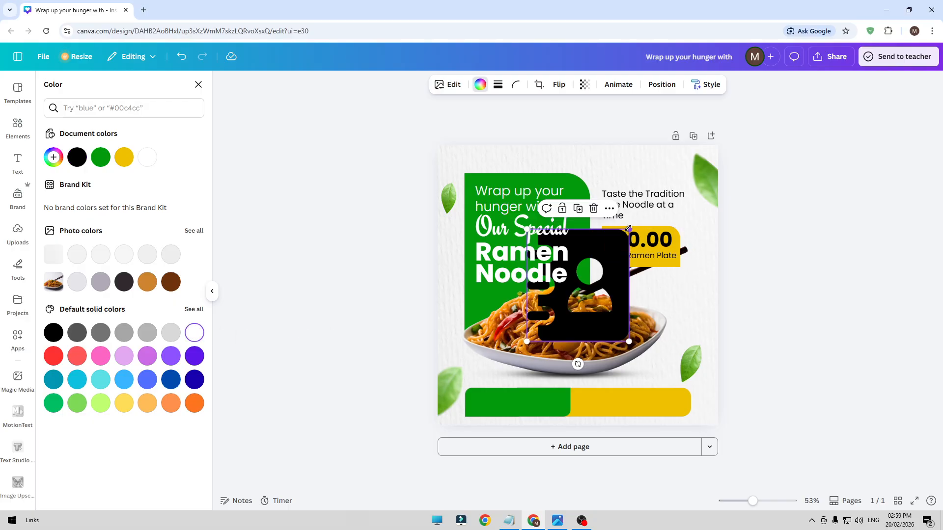
drag(628, 228, 551, 316)
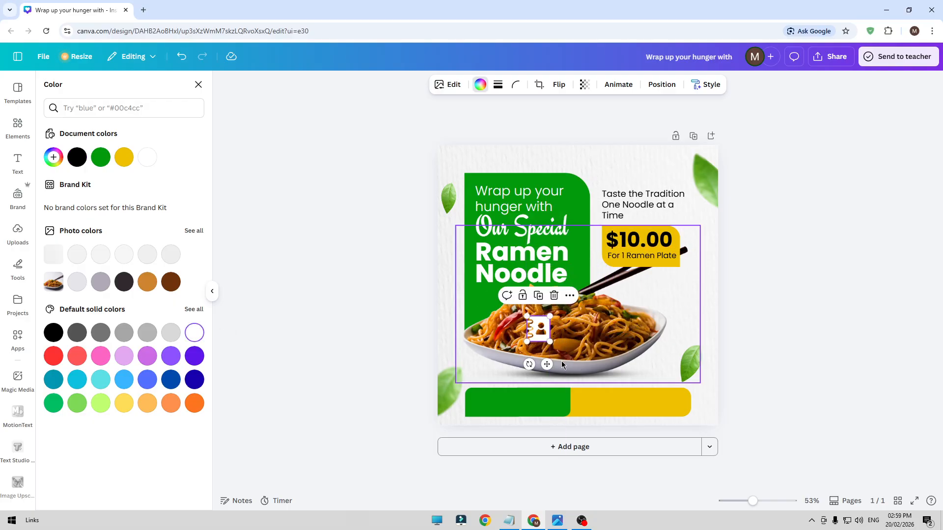
drag(547, 363, 489, 434)
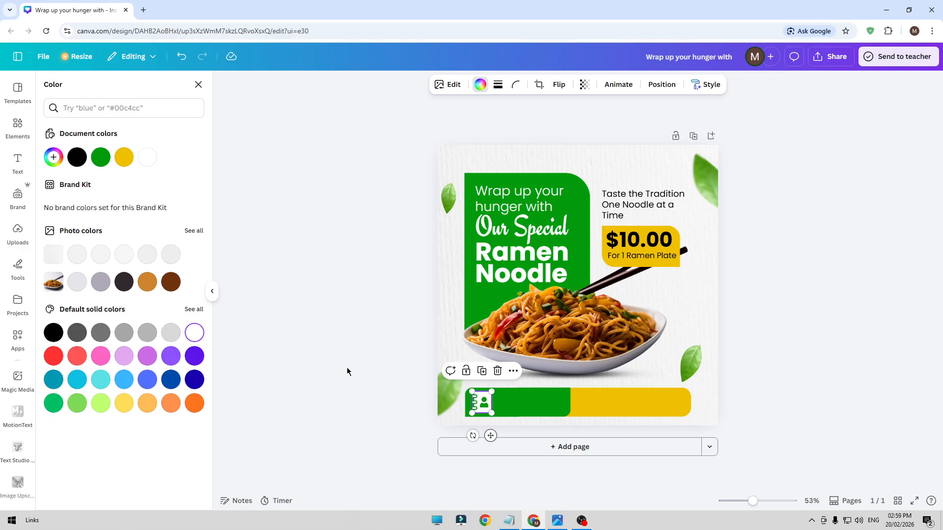
click(352, 365)
click(484, 402)
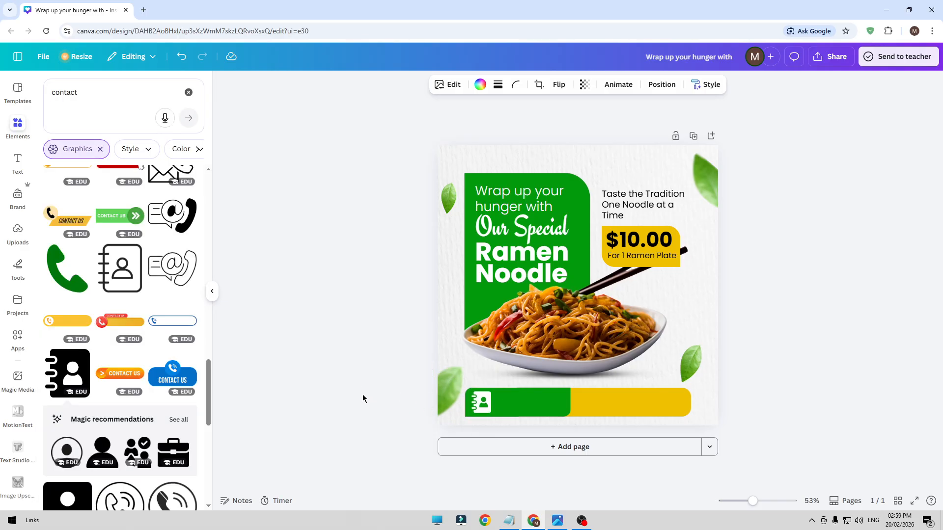
click(335, 370)
Duplicate the "Wrap up your hunger with" text onto the bottom bar and replace the copy's text with the contact phone number
click(537, 199)
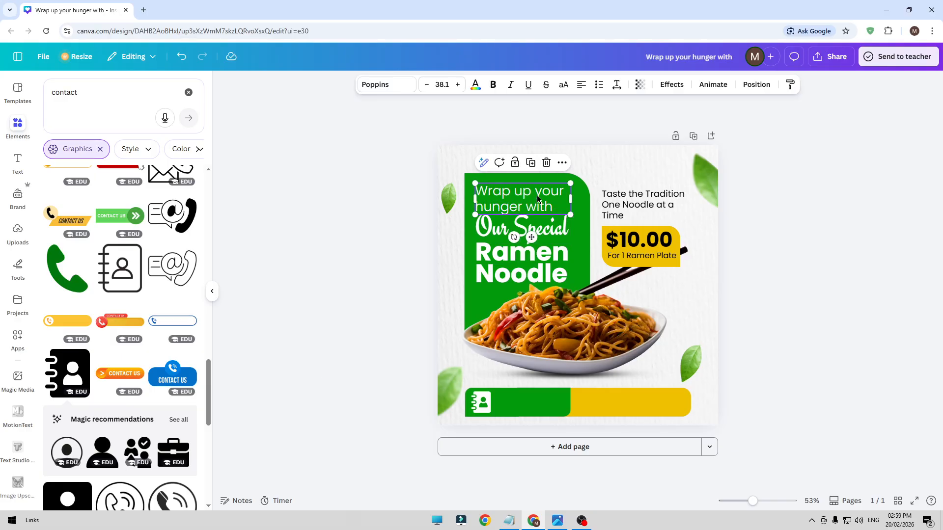
click(530, 163)
drag(533, 207, 568, 398)
double_click(568, 399)
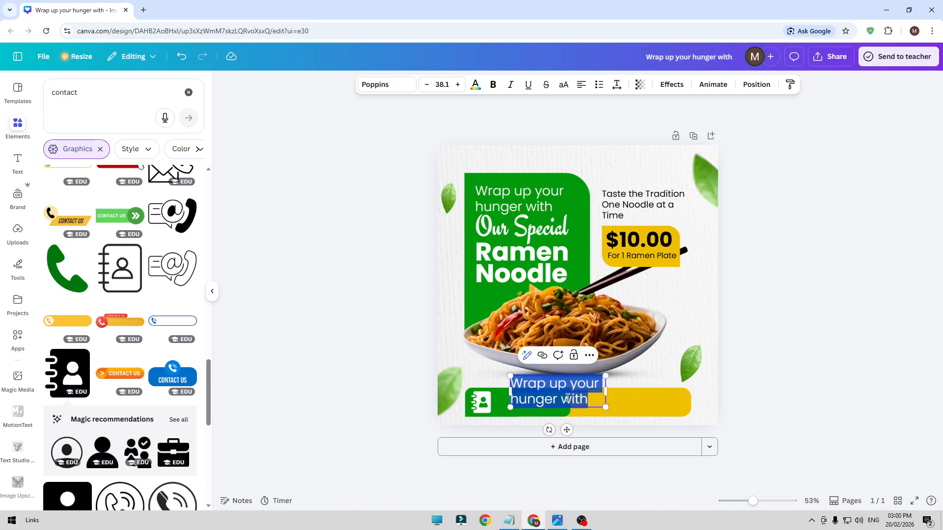
text(+0123456789)
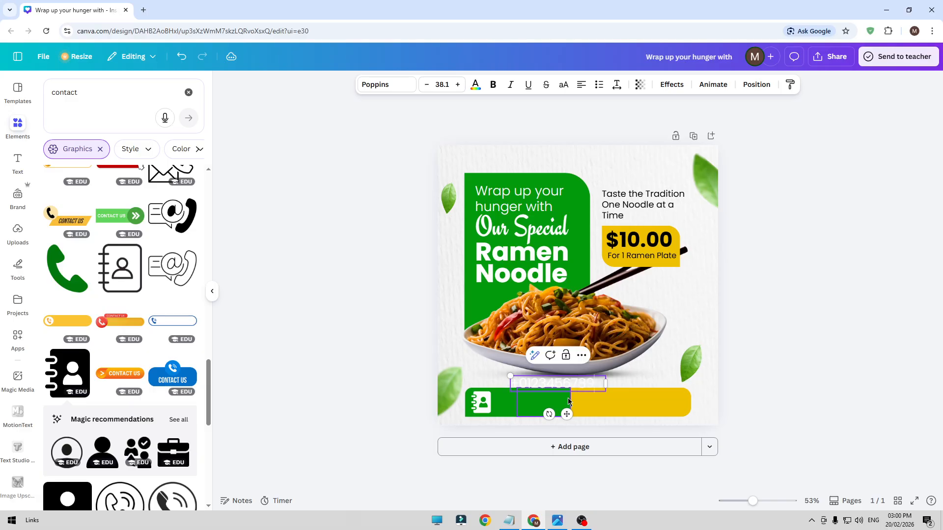
click(333, 279)
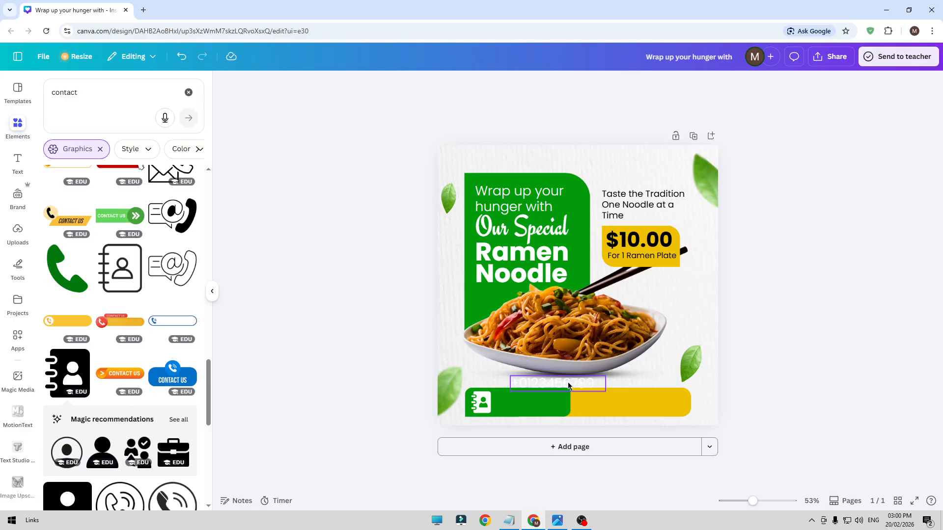
Shrink the phone number to font size 29.7 and place it beside the contact icon in the green bar's upper half
mouse_move(567, 386)
mouse_down()
mouse_move(553, 402)
mouse_move(572, 403)
mouse_up()
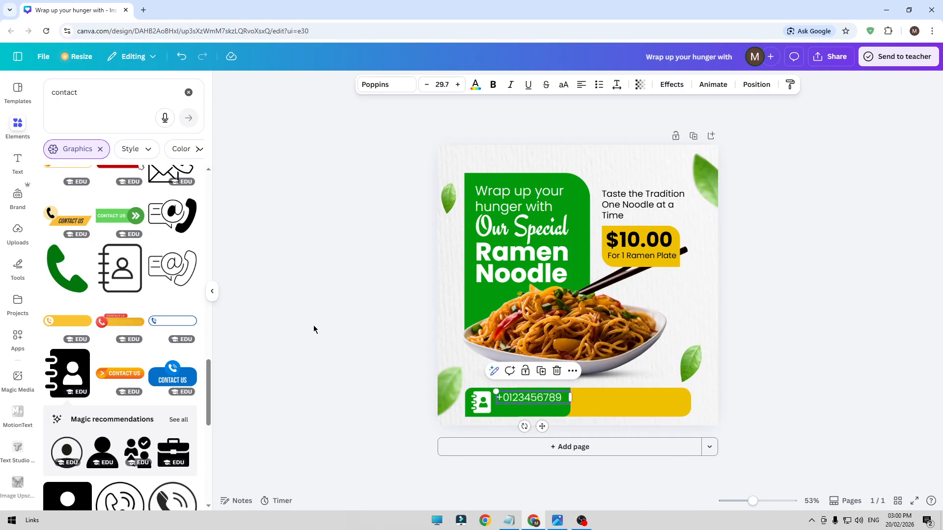
click(314, 327)
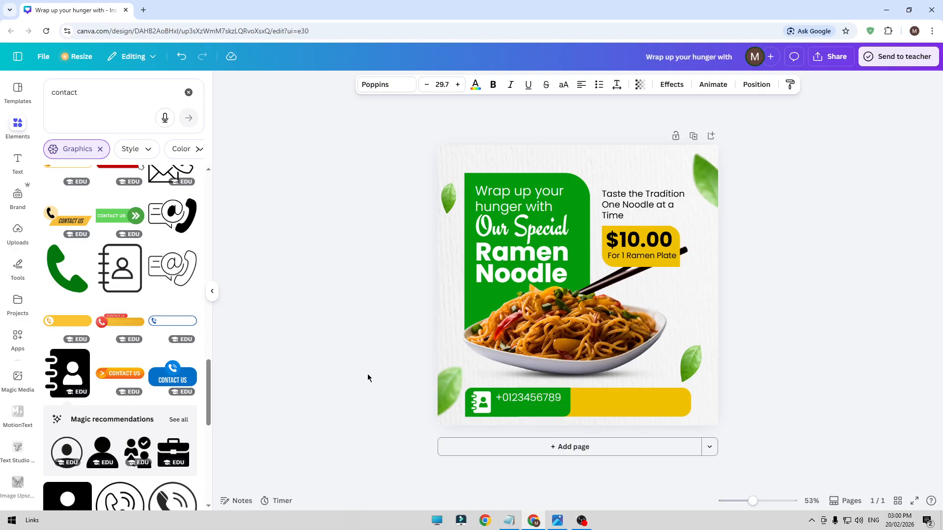
click(540, 371)
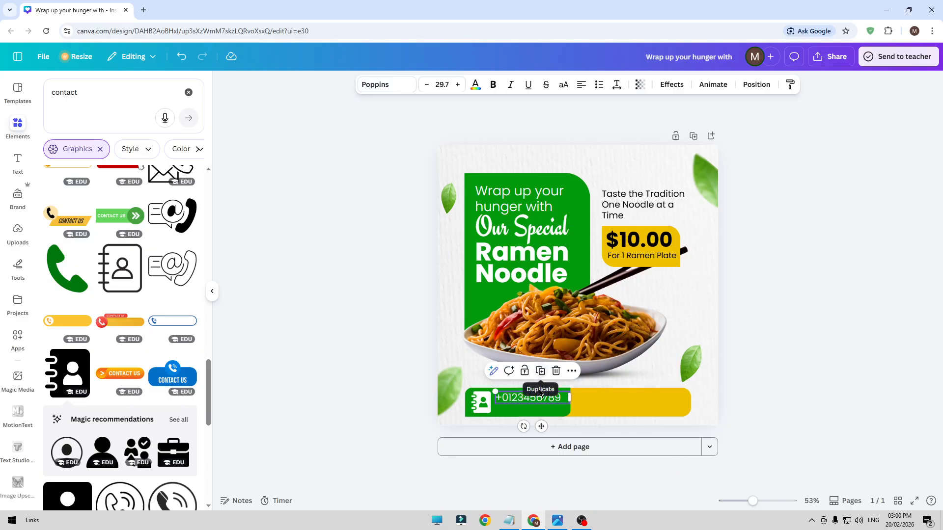
double_click(532, 410)
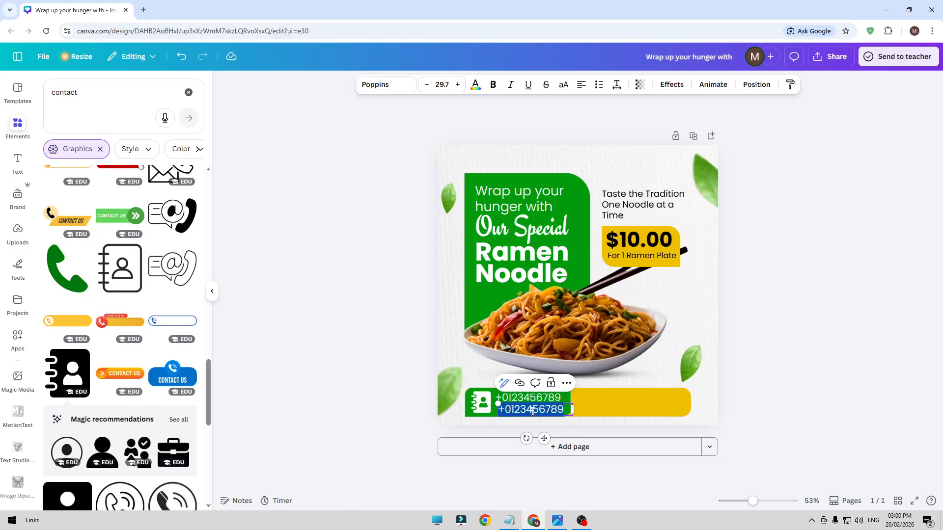
text(ww)
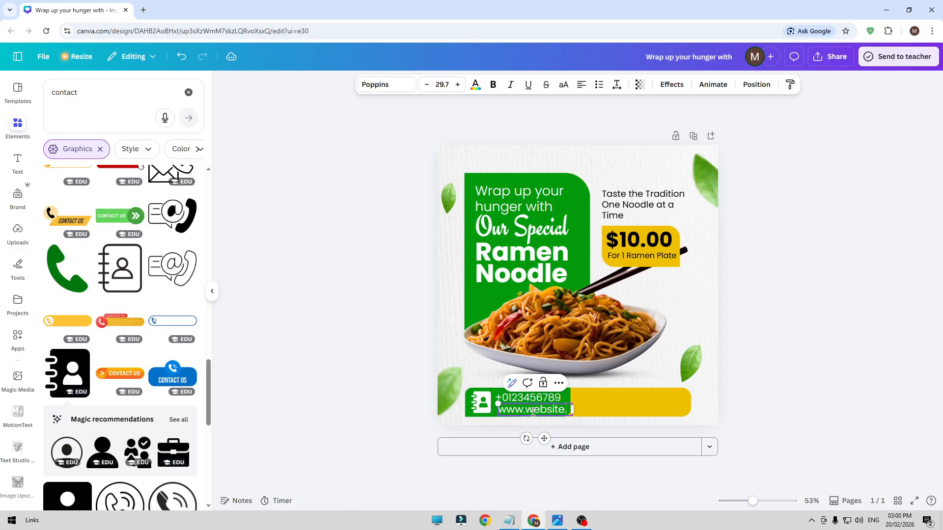
text(w.website.)
key(Return)
click(327, 278)
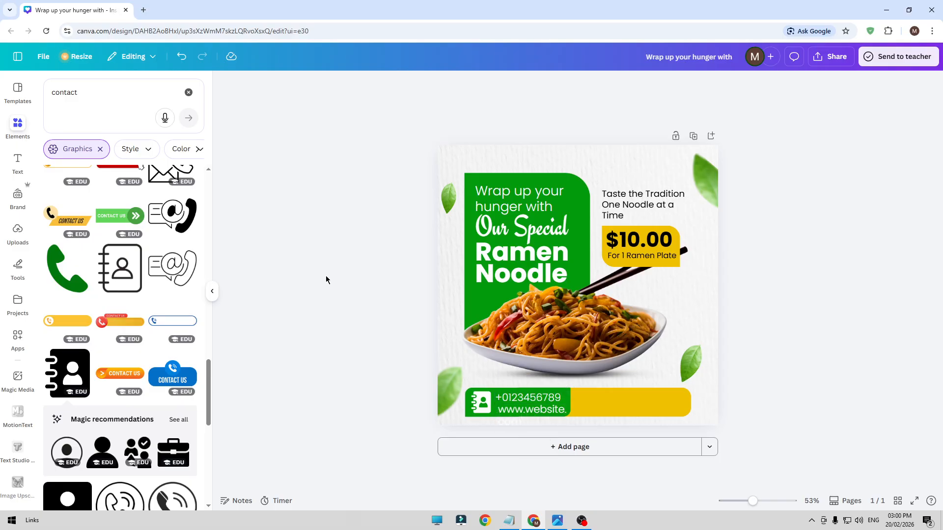
Reduce the website text's font size to 22.7 so that it fits on one line within the green bar
click(519, 408)
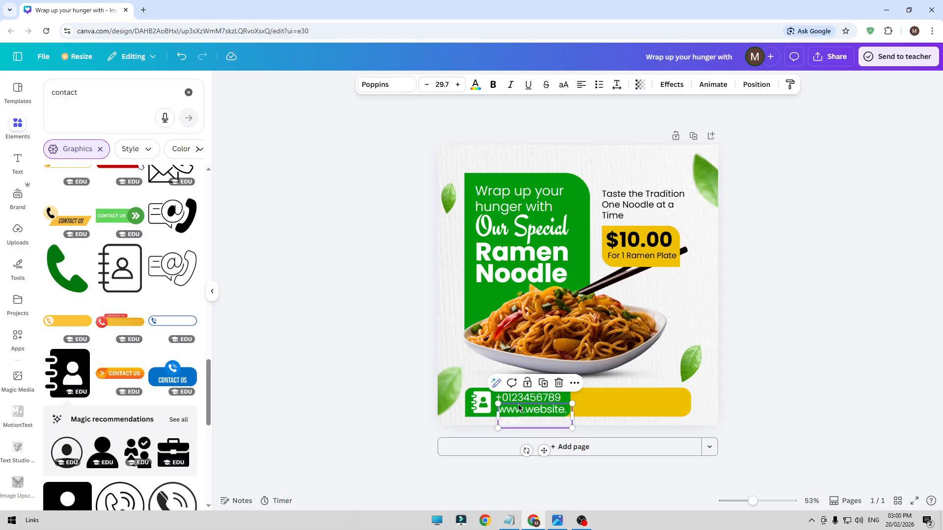
click(426, 84)
click(426, 84)
click(426, 84)
click(426, 84)
click(426, 84)
click(426, 84)
click(426, 85)
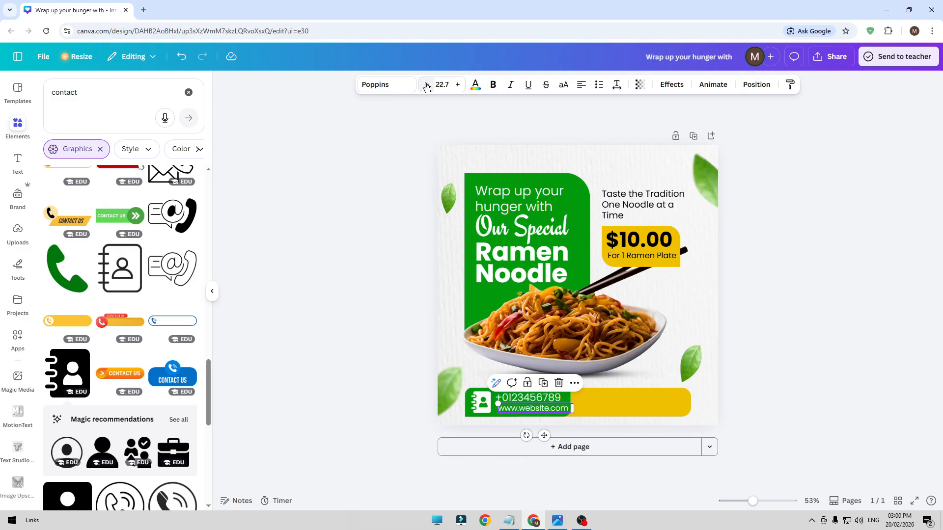
click(307, 215)
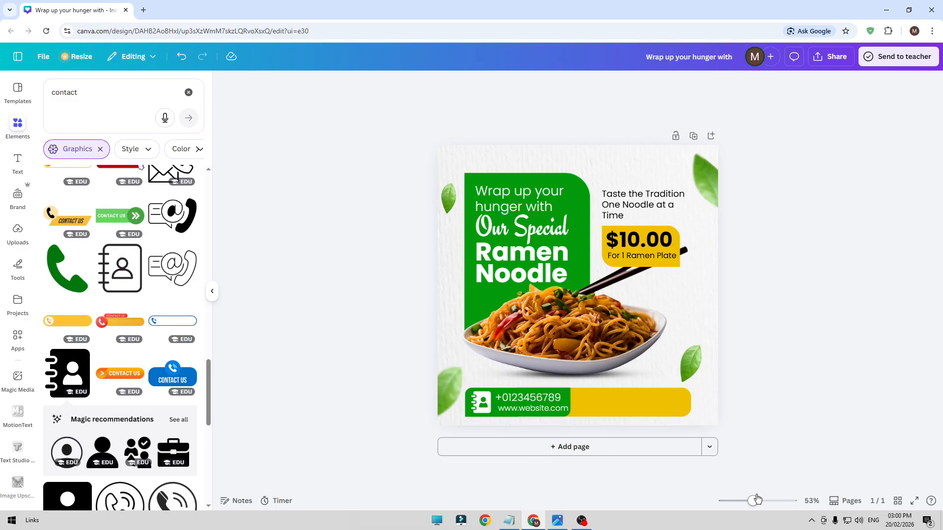
Align the website text with the phone number's left edge and shrink it to font size 21.2 to match the number's width
drag(754, 502, 764, 501)
scroll(480, 369, down, 2)
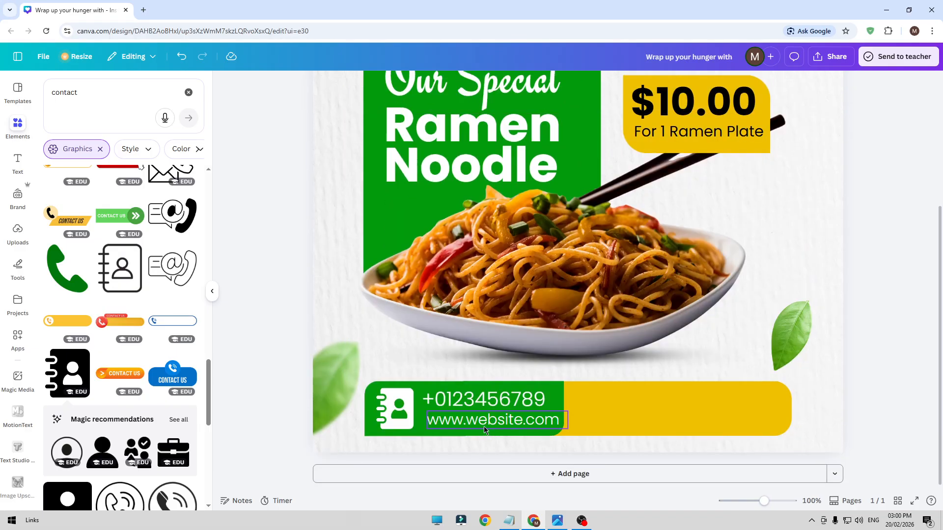
click(484, 422)
drag(481, 421, 477, 421)
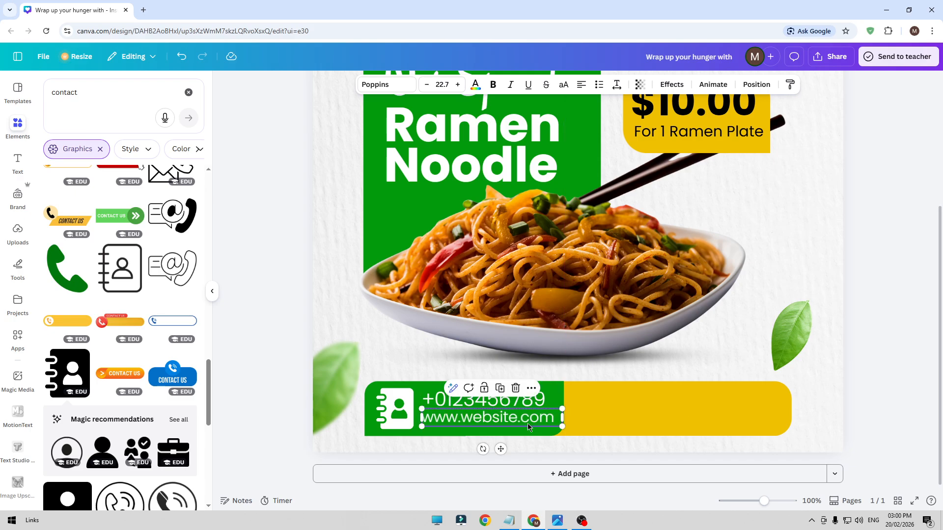
drag(556, 425, 548, 425)
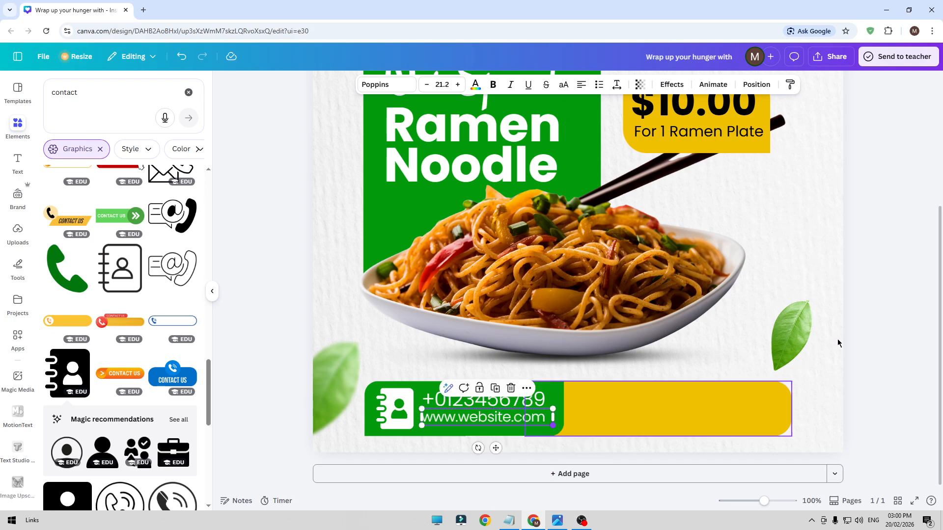
click(885, 316)
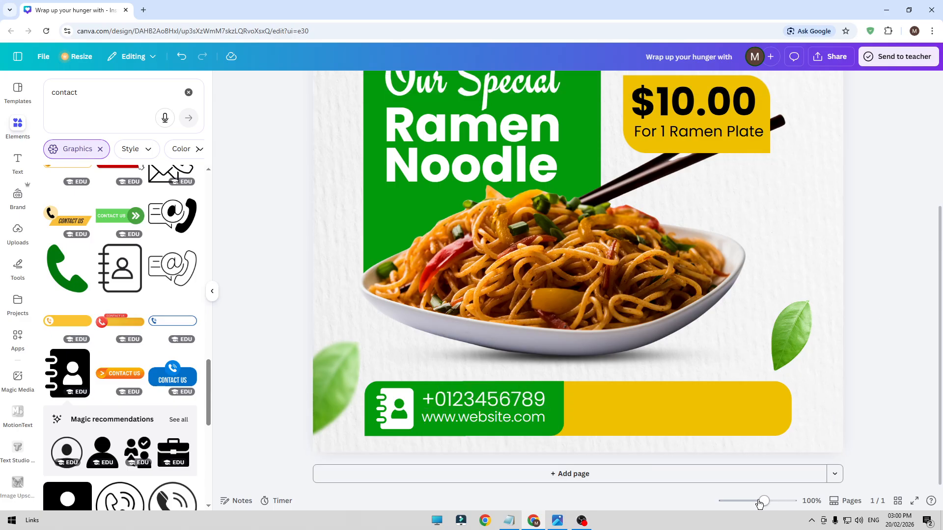
Search the graphics library for "location"
drag(759, 504, 750, 501)
scroll(794, 349, up, 1)
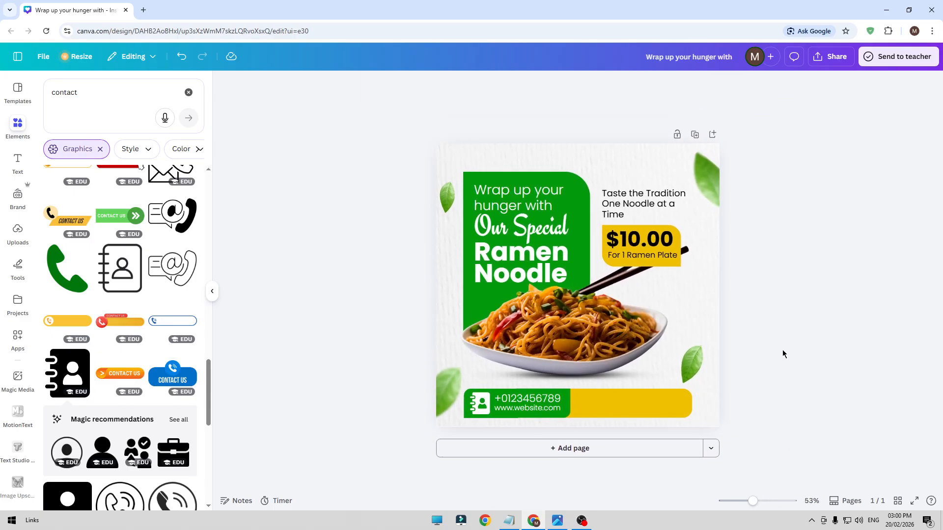
click(629, 209)
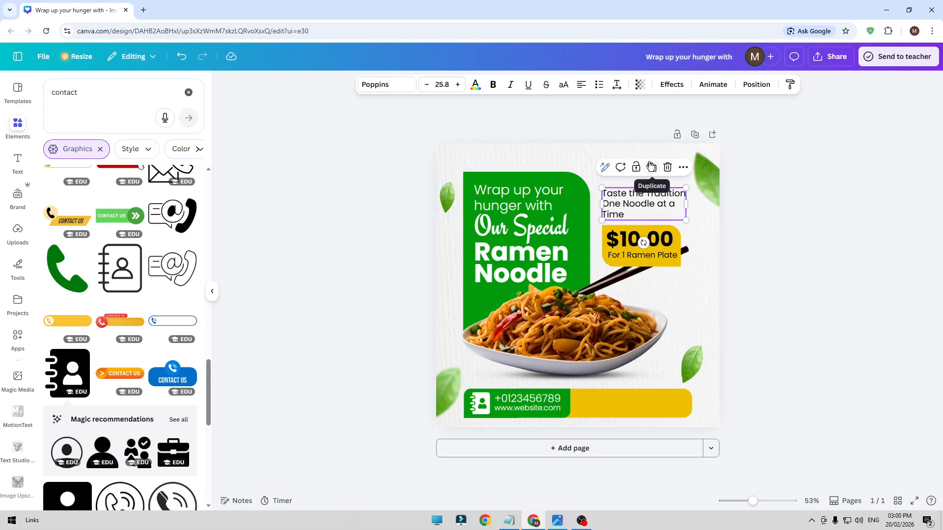
click(104, 104)
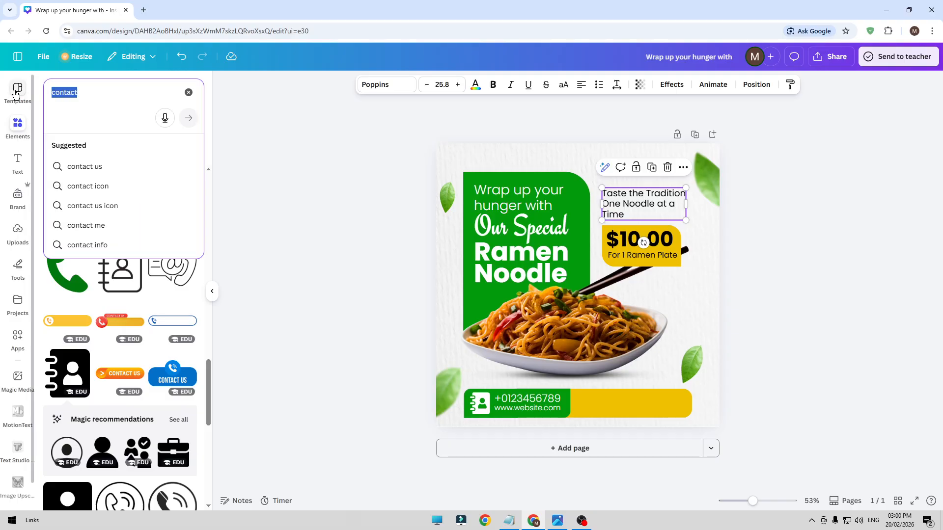
text(locat)
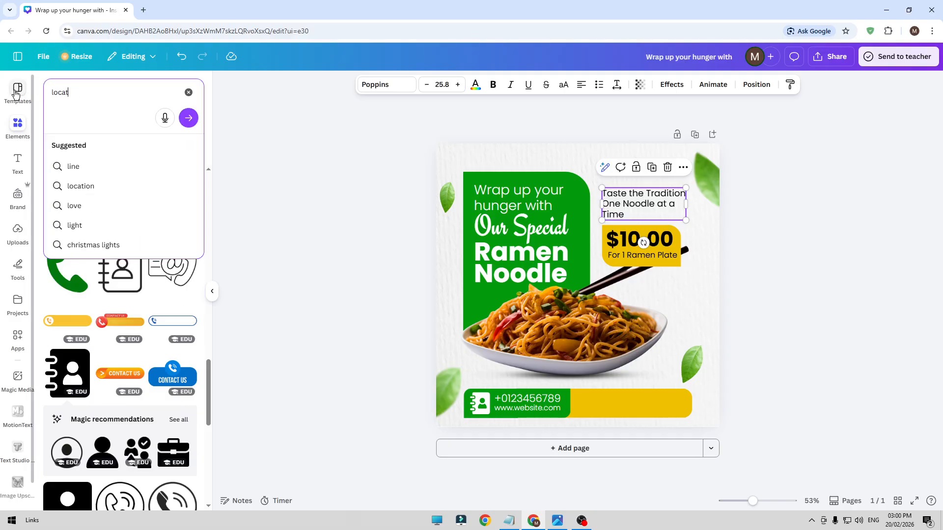
text(ion)
key(Return)
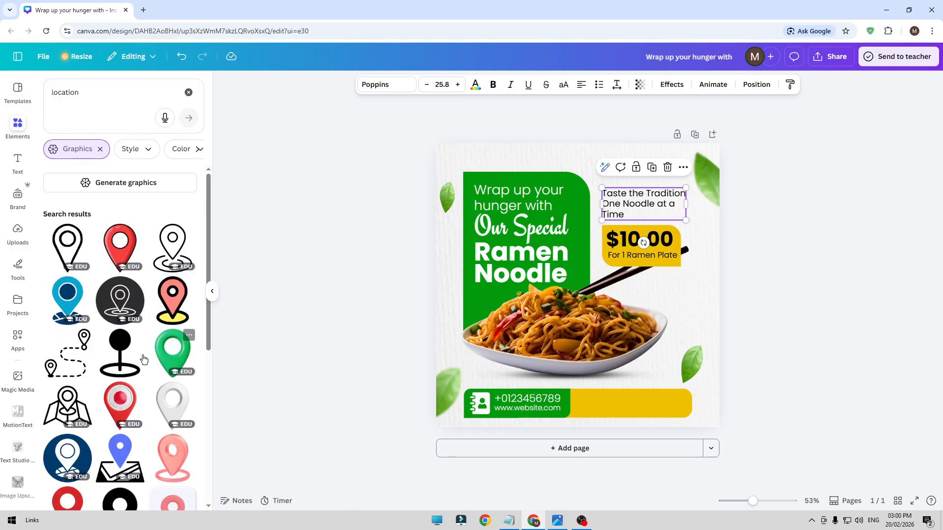
Add the red location pin graphic with a ring around its base to the post and recolour it black
scroll(117, 368, down, 6)
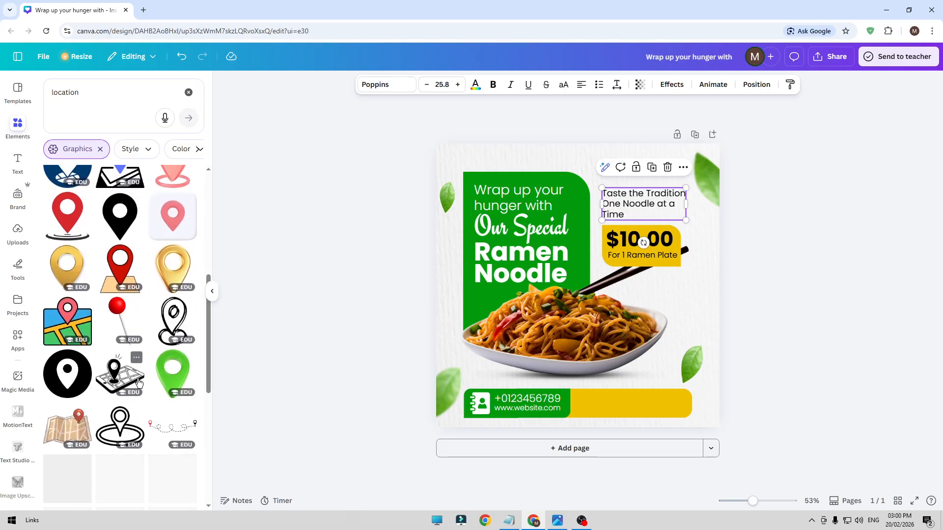
scroll(137, 380, down, 5)
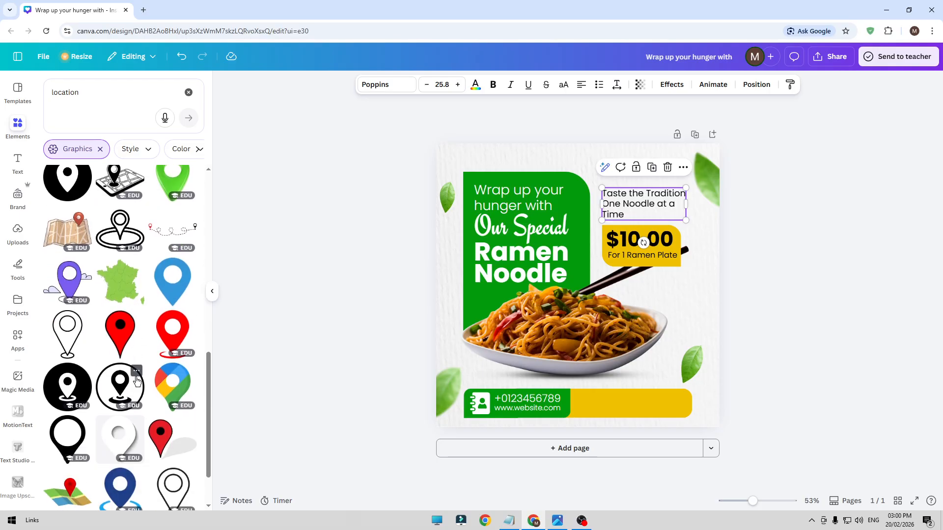
scroll(137, 381, down, 3)
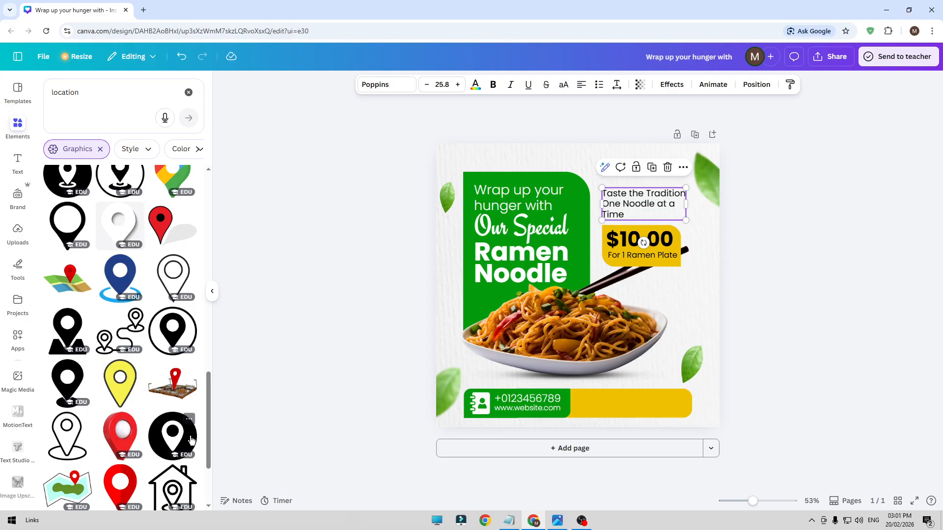
click(56, 377)
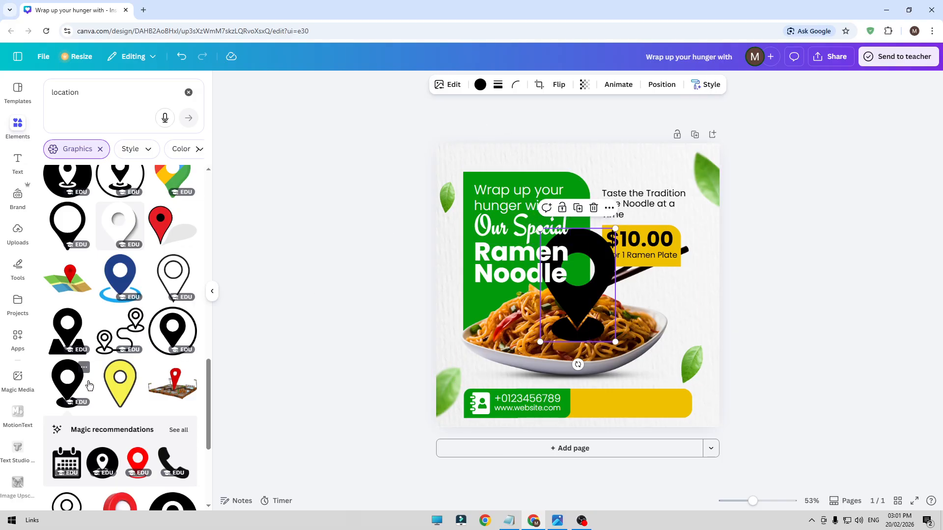
key(Delete)
scroll(143, 402, down, 4)
scroll(147, 403, down, 4)
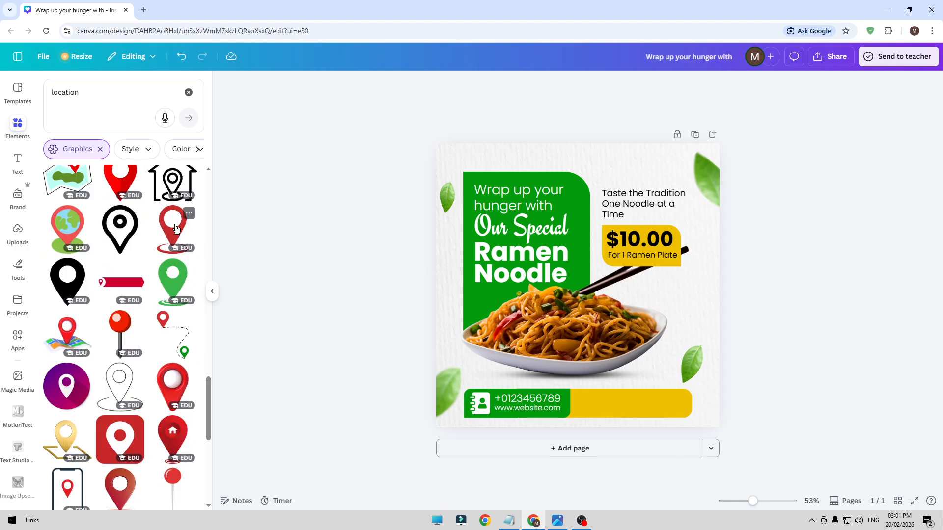
click(175, 229)
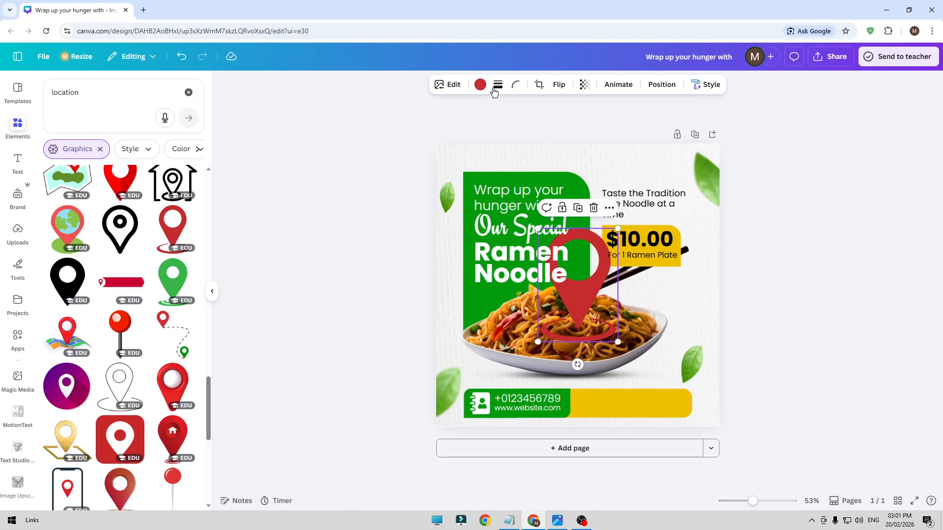
click(480, 85)
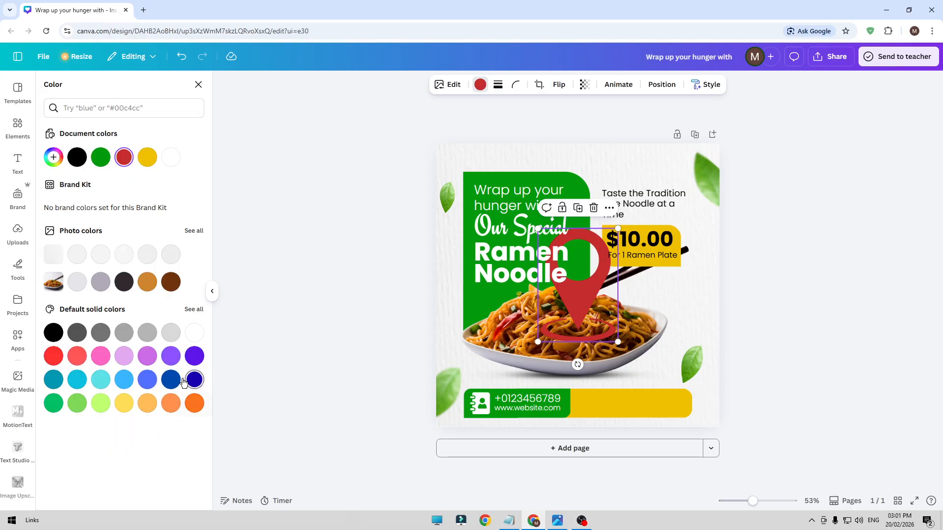
click(53, 333)
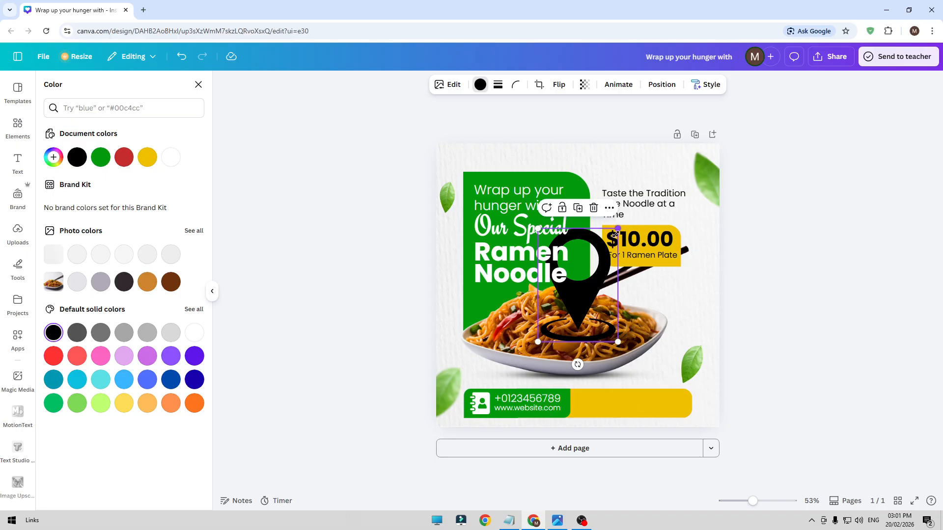
Shrink the location pin to fit the yellow bar's height and place it at the bar's start, beside the green section
drag(617, 229, 558, 313)
drag(561, 347, 591, 412)
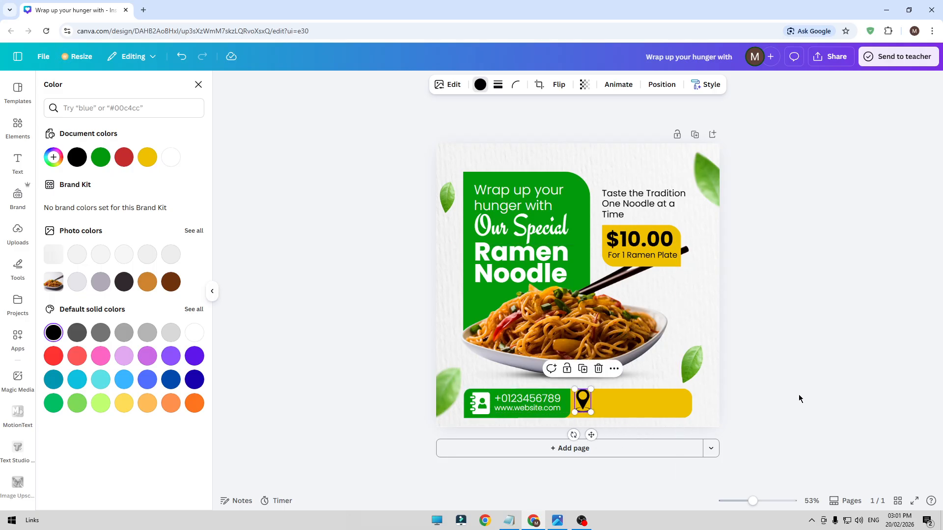
click(854, 385)
click(583, 401)
click(841, 370)
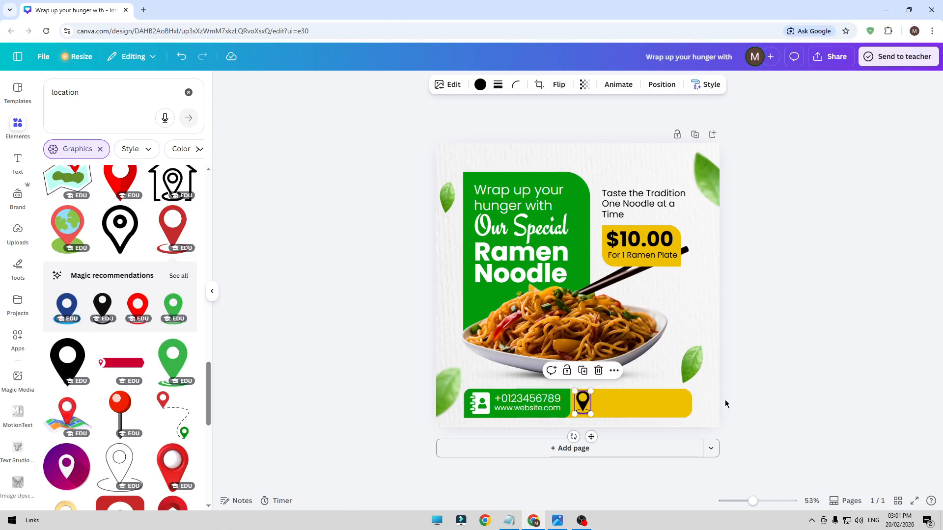
key(Down)
click(800, 377)
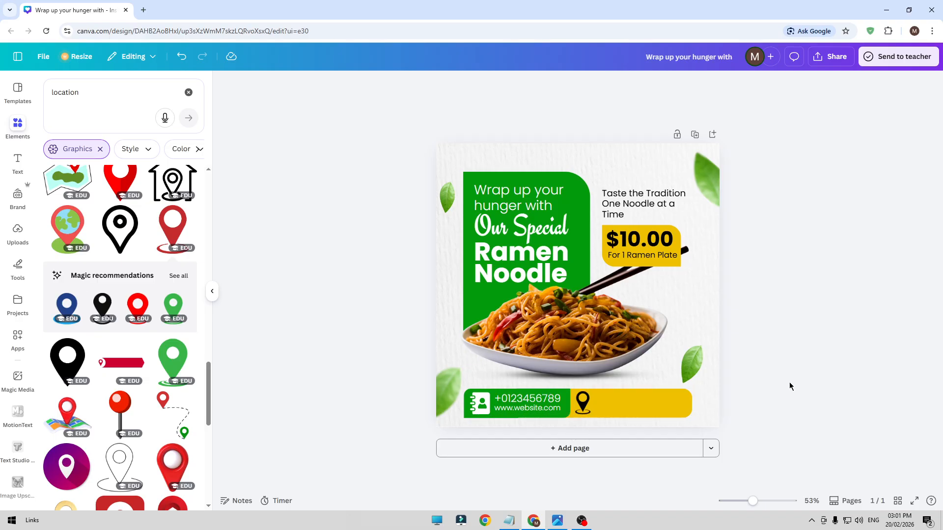
Duplicate the tagline text and place the copy on the yellow bar beside the location pin
click(649, 205)
click(651, 168)
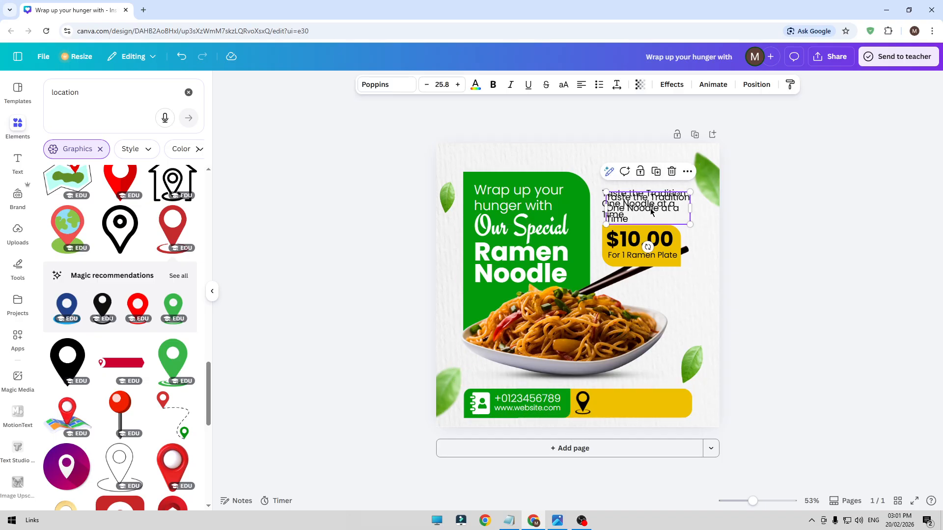
drag(643, 209, 638, 415)
Copy the postal address from the Notepad notes and paste it over the duplicated tagline's text in the yellow bar
click(517, 521)
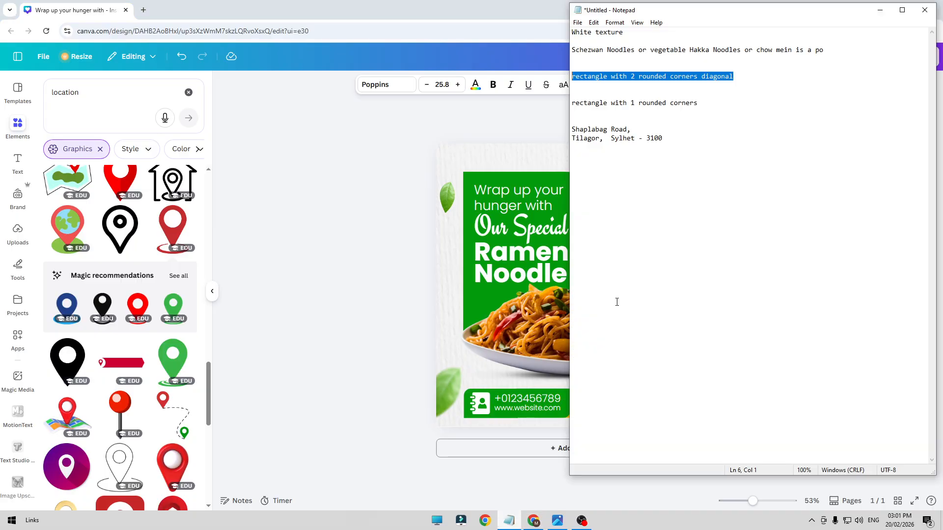
drag(671, 151, 569, 132)
key(ctrl+c)
key(alt+Tab)
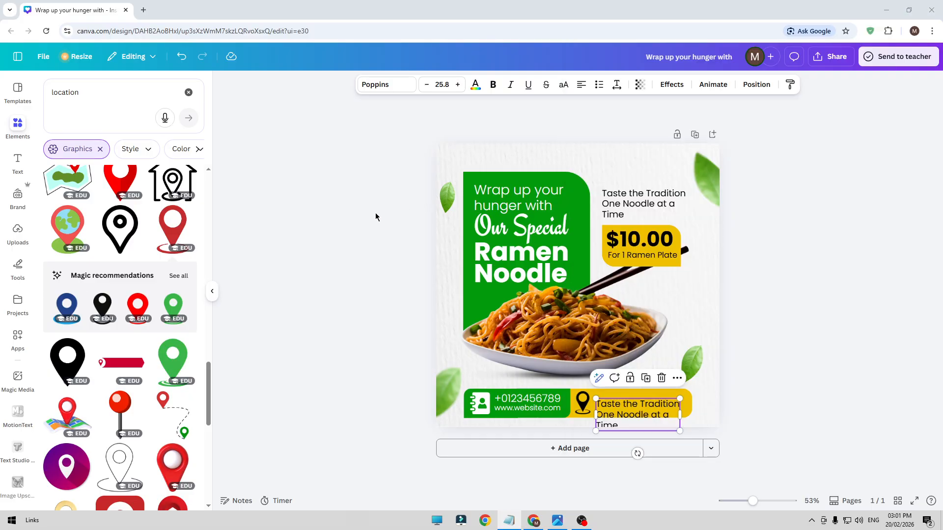
double_click(649, 416)
key(ctrl+v)
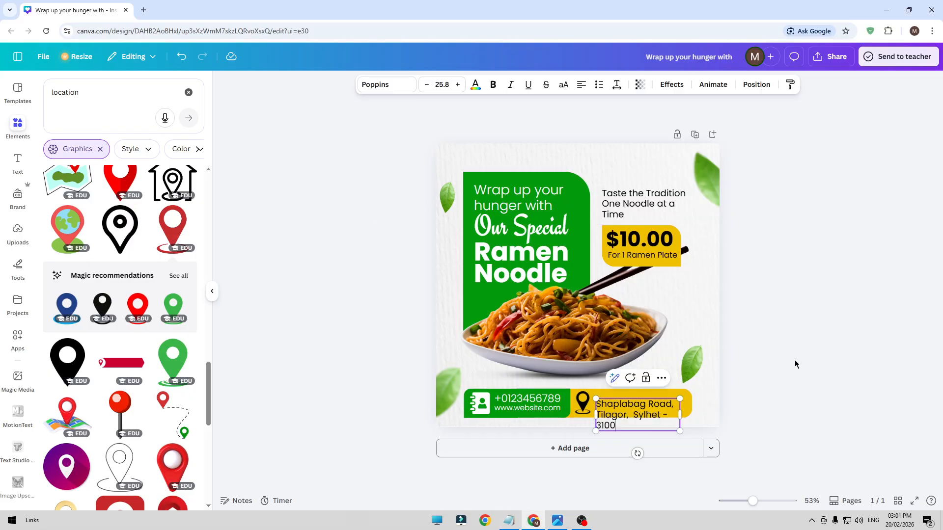
Widen the address text box so the address fits on two lines and position it next to the pin within the yellow bar
drag(644, 412, 697, 407)
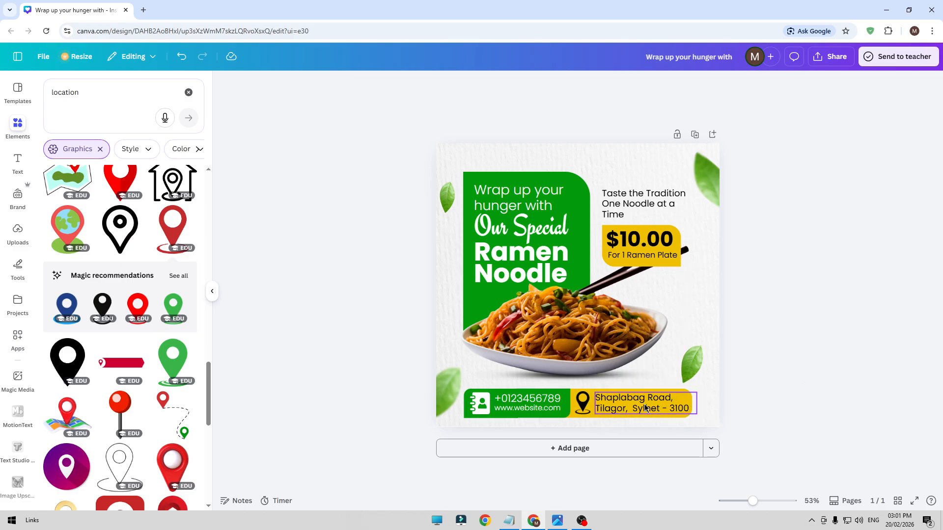
click(818, 370)
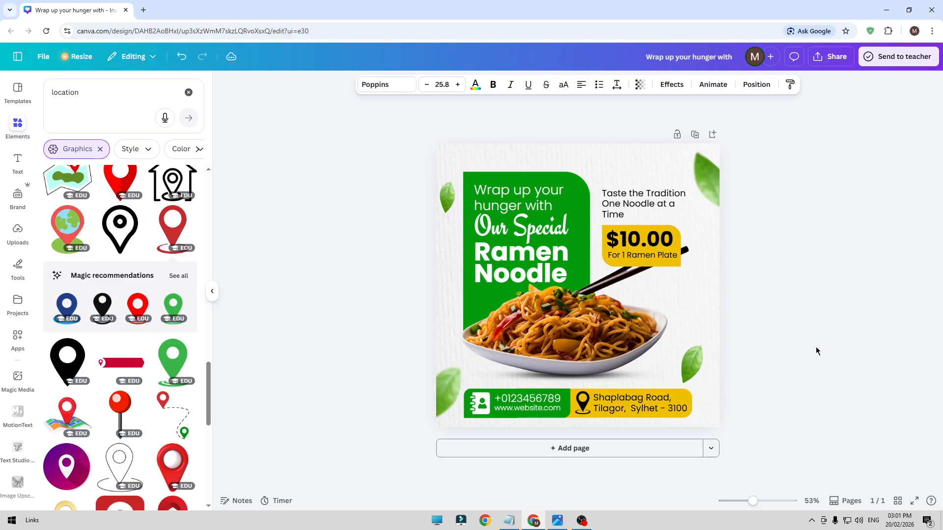
key(Up)
key(Down)
key(Left)
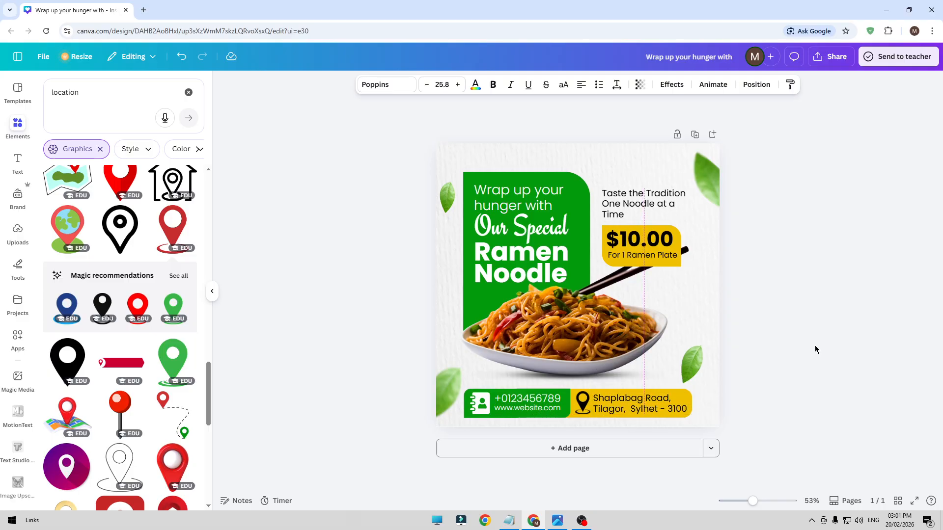
click(815, 346)
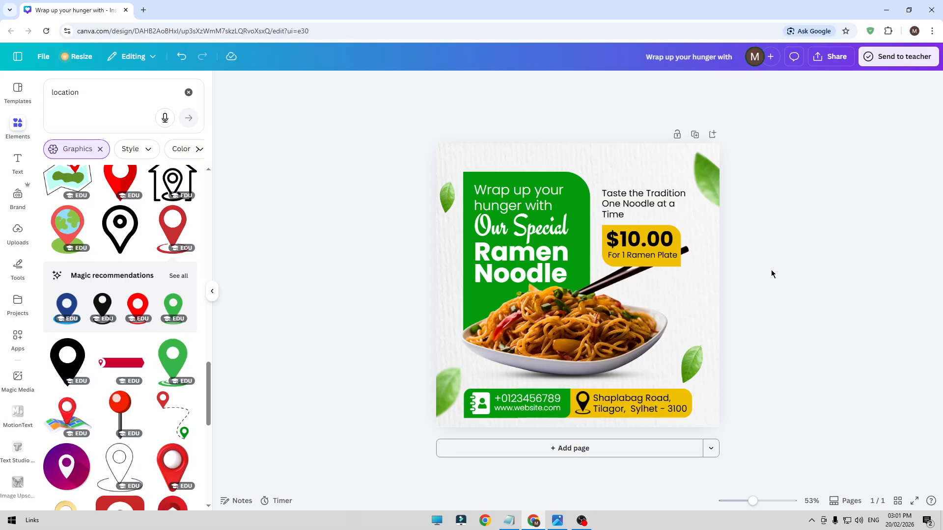
Apply the Belvedere filter to the leaves around the post
click(707, 186)
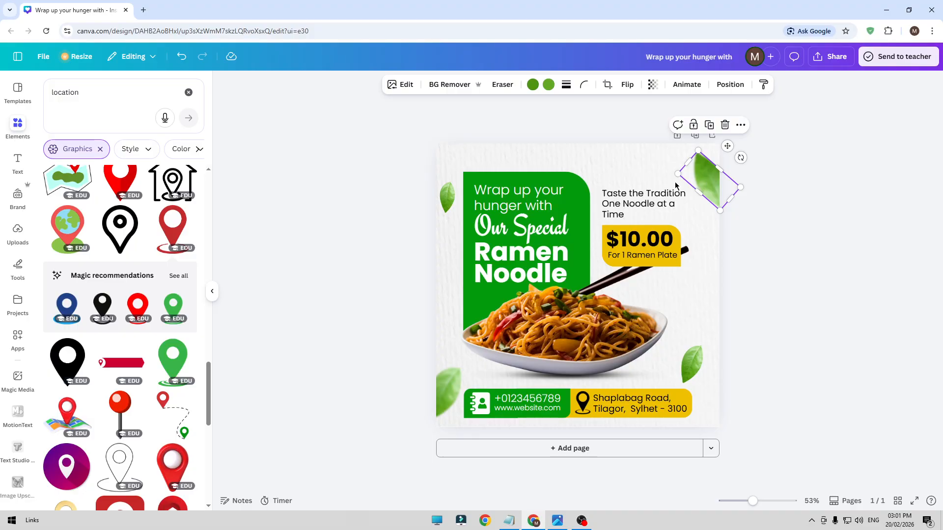
click(401, 86)
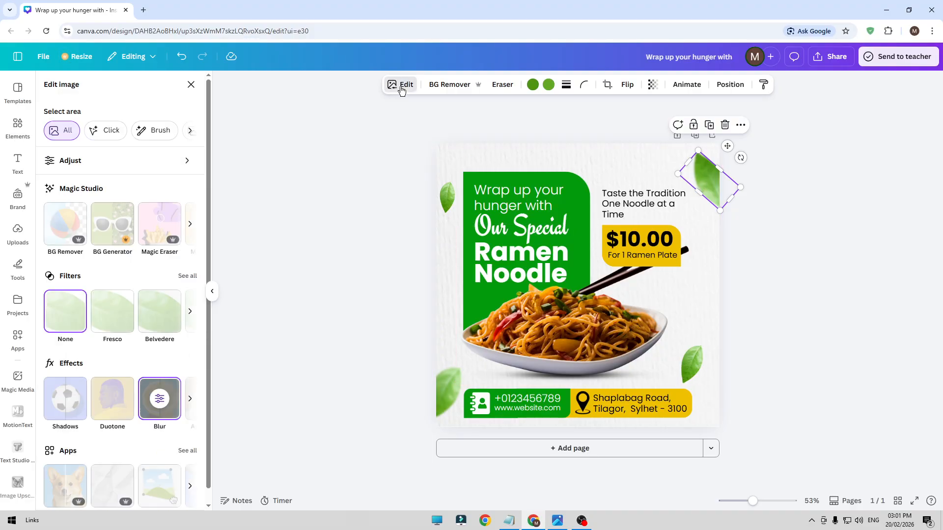
click(123, 317)
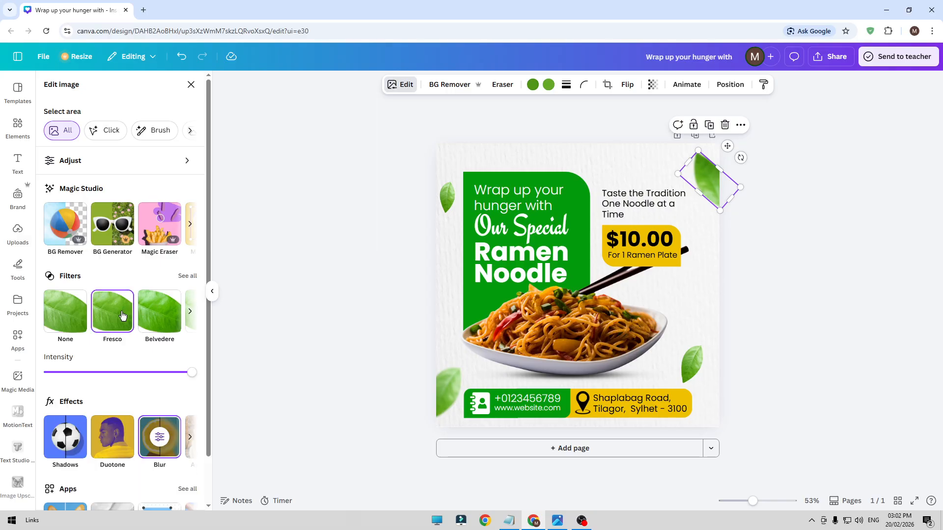
click(157, 318)
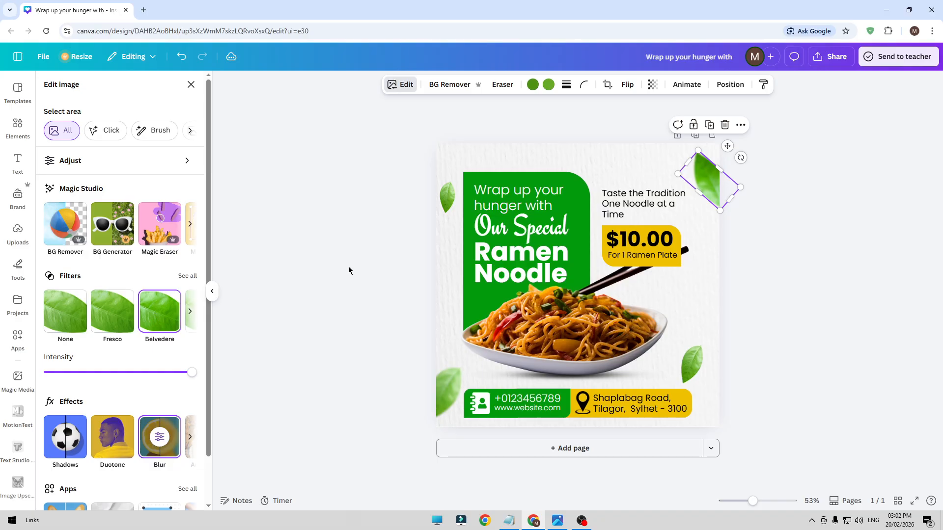
click(444, 205)
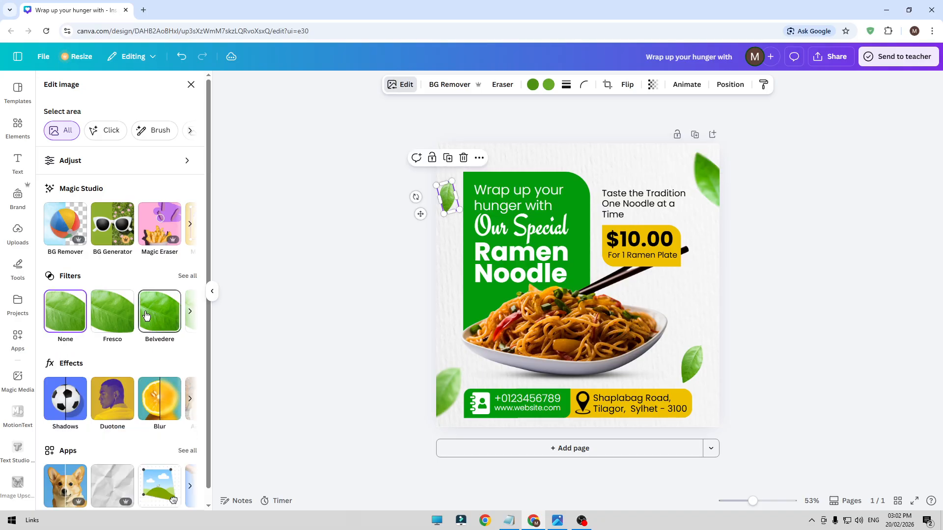
click(444, 393)
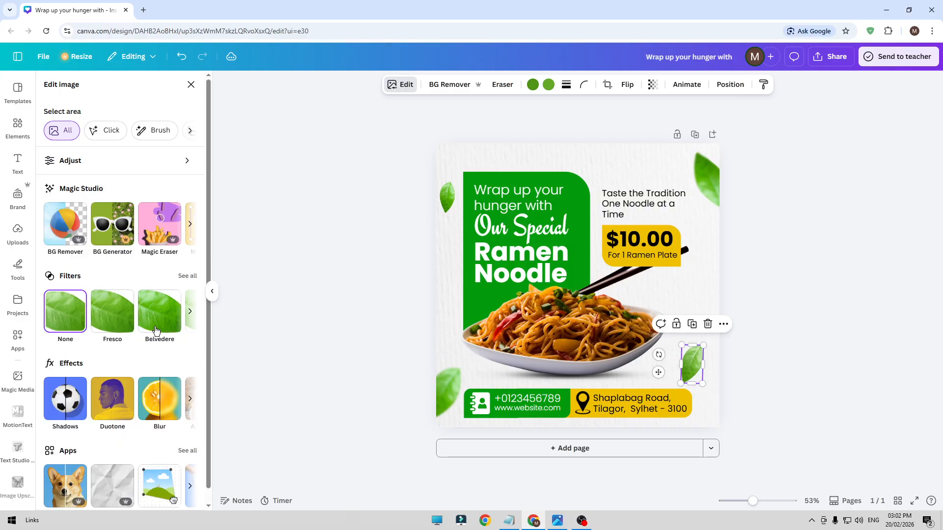
click(324, 283)
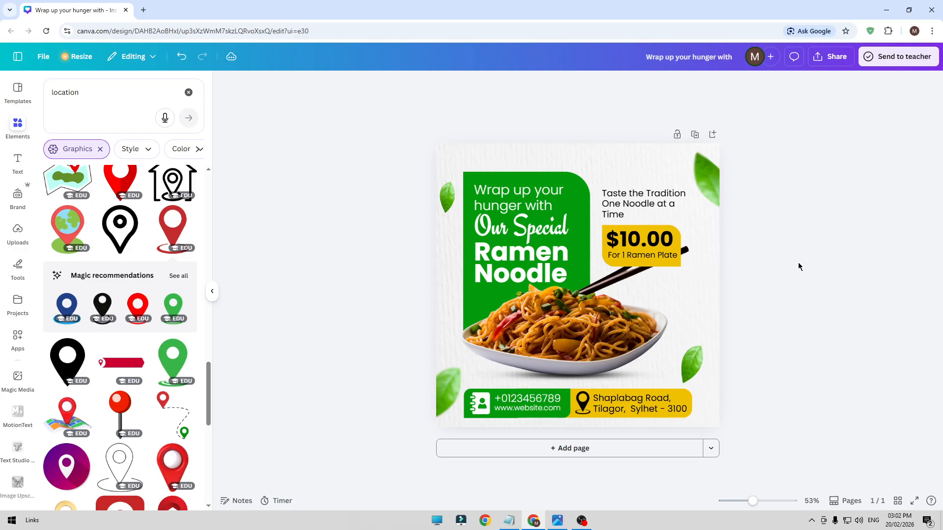
Review the ramen post in full-screen presentation view
click(912, 500)
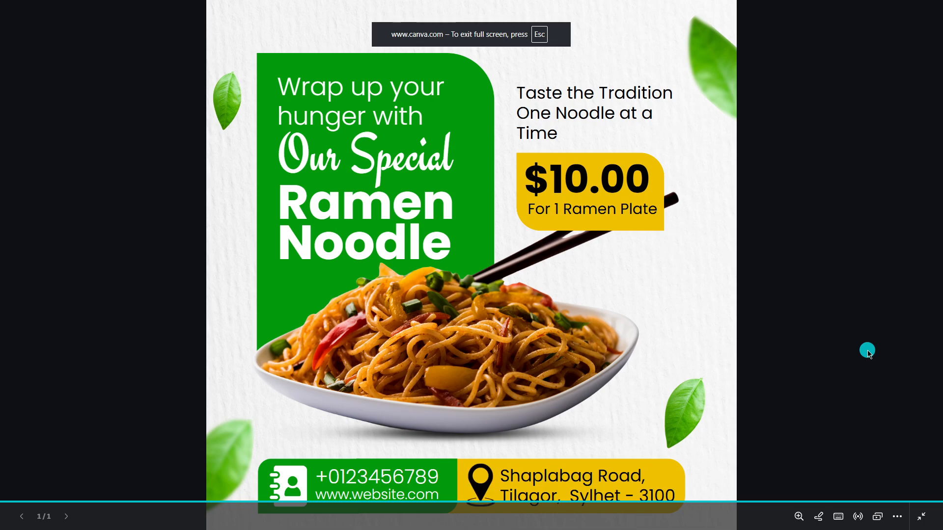